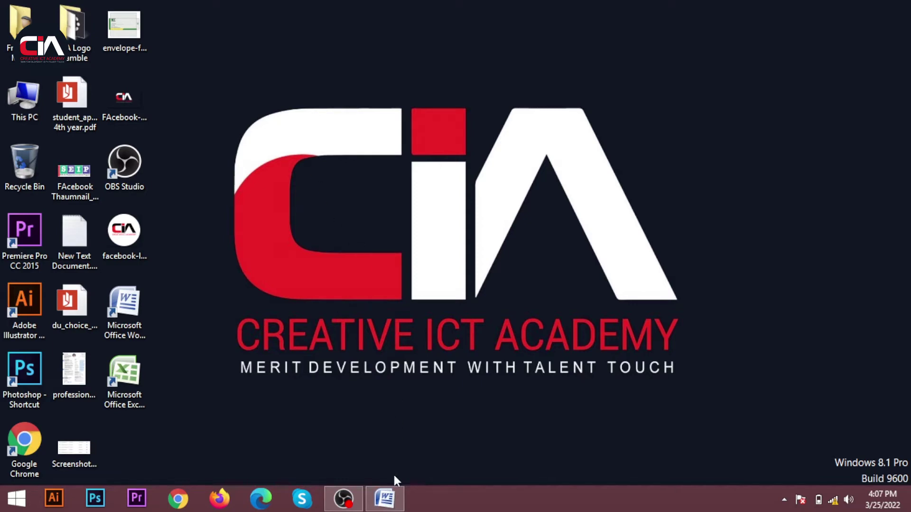
Restore the blank Document1 Word window from its taskbar preview
mouse_move(388, 507)
click(385, 432)
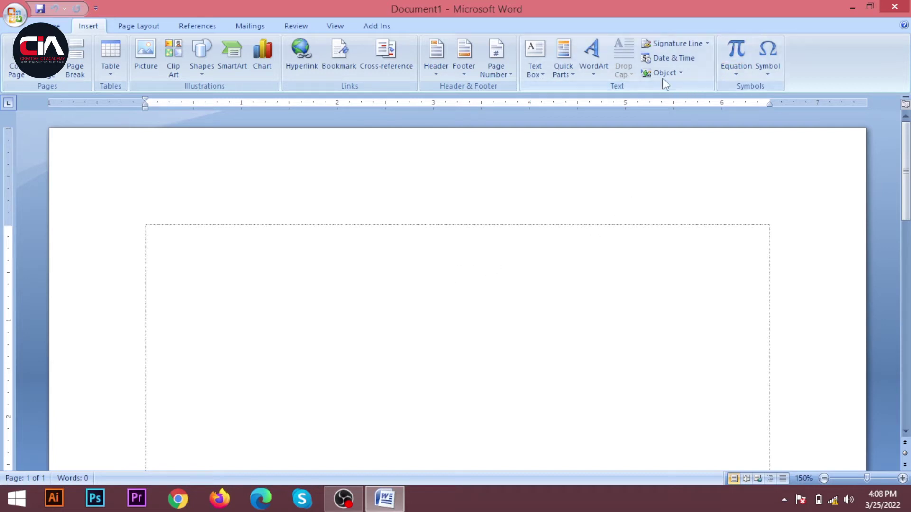
Insert an empty Microsoft Equation 3.0 object at the top of the page
click(680, 74)
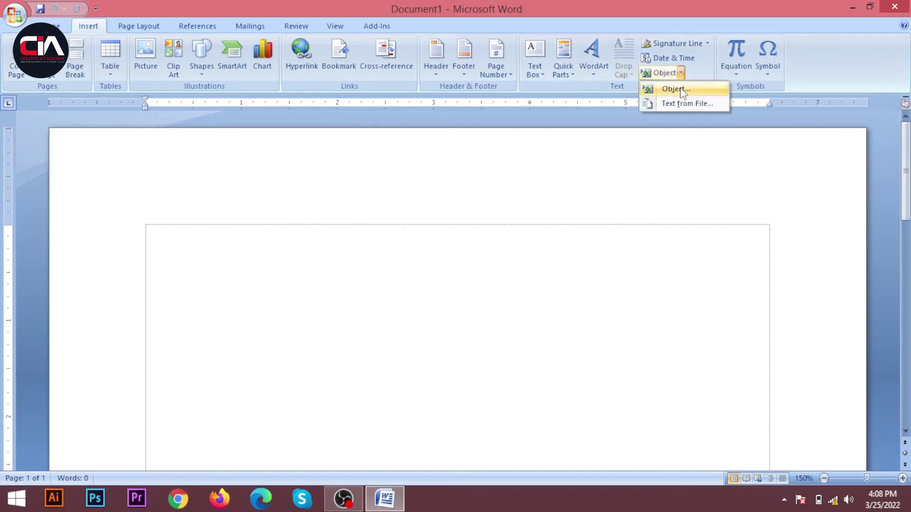
click(682, 90)
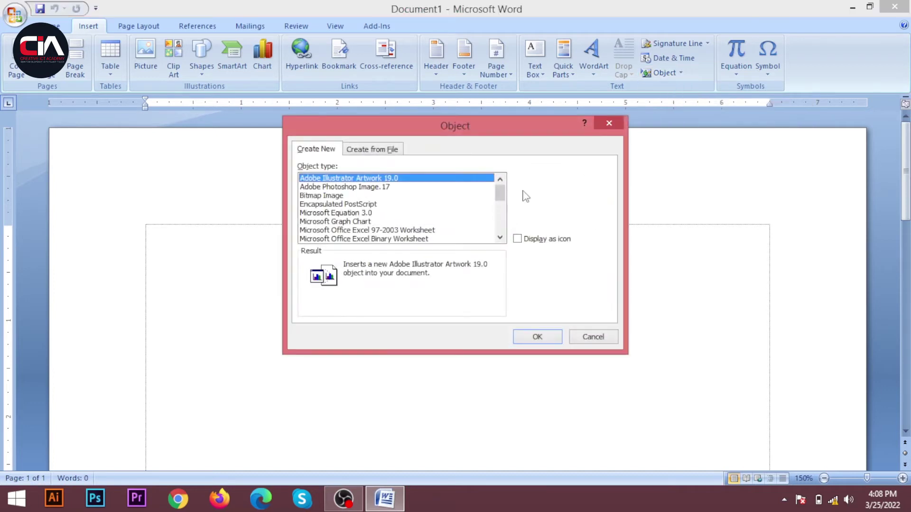
click(337, 214)
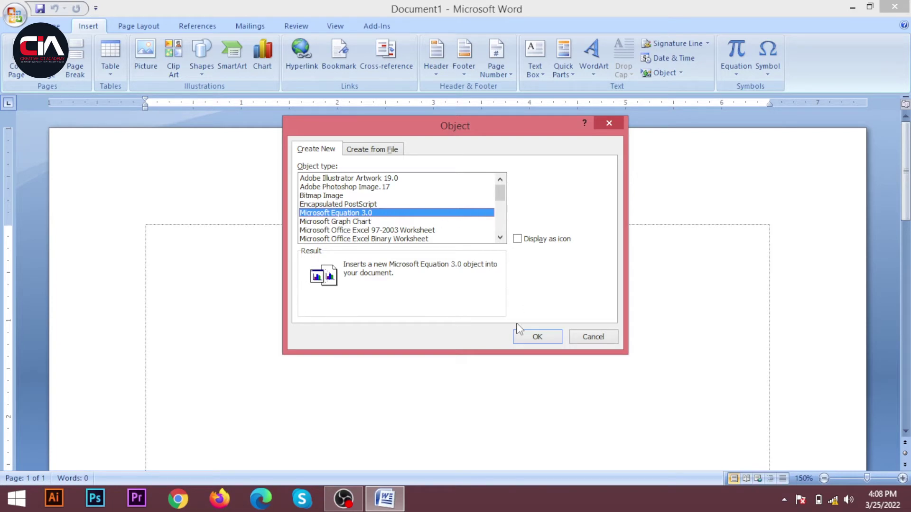
click(522, 337)
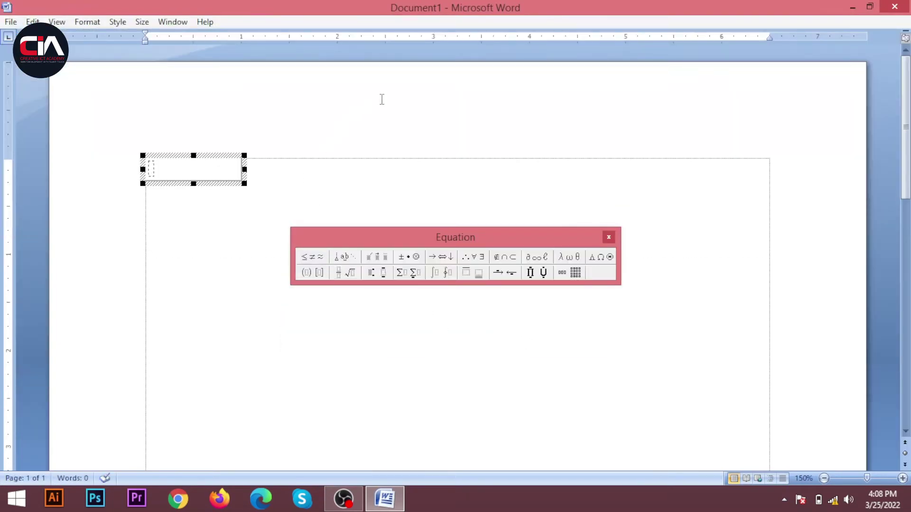
Move the Equation palette aside, browse the embellishment symbols, then close the editor and Word
drag(399, 243, 335, 86)
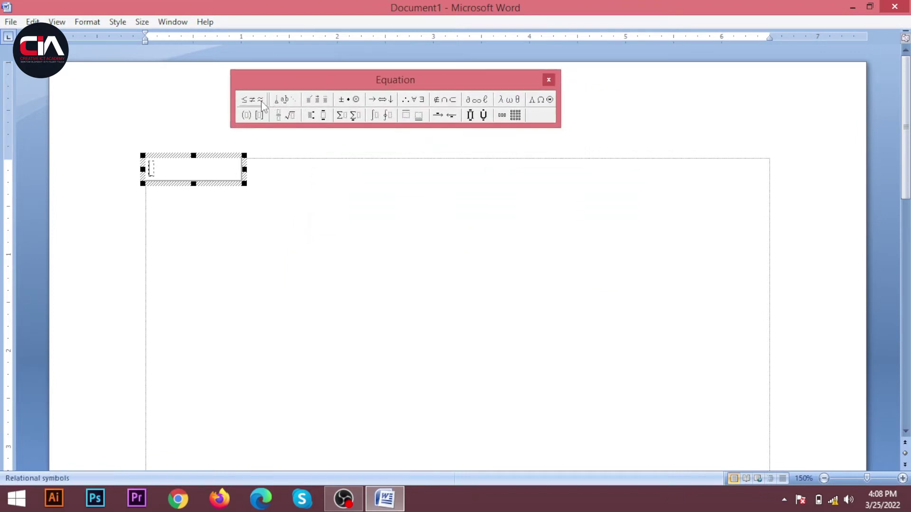
click(318, 100)
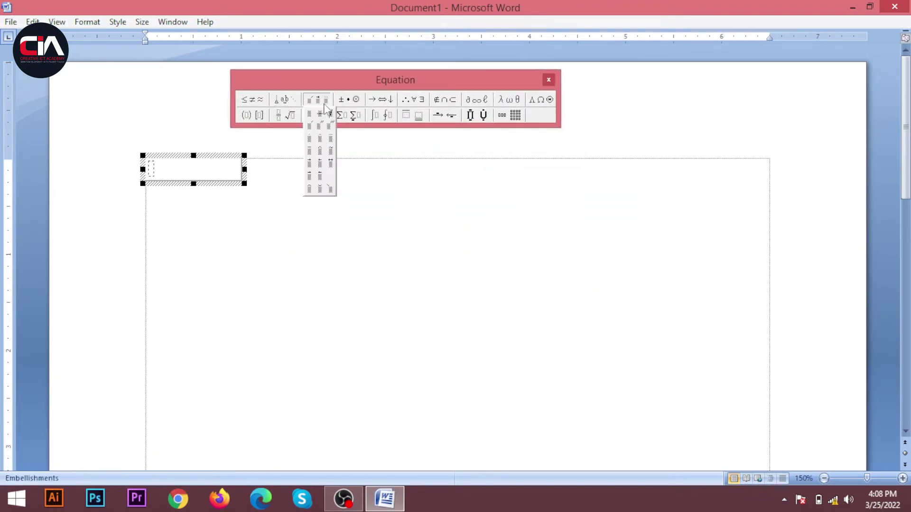
mouse_move(395, 110)
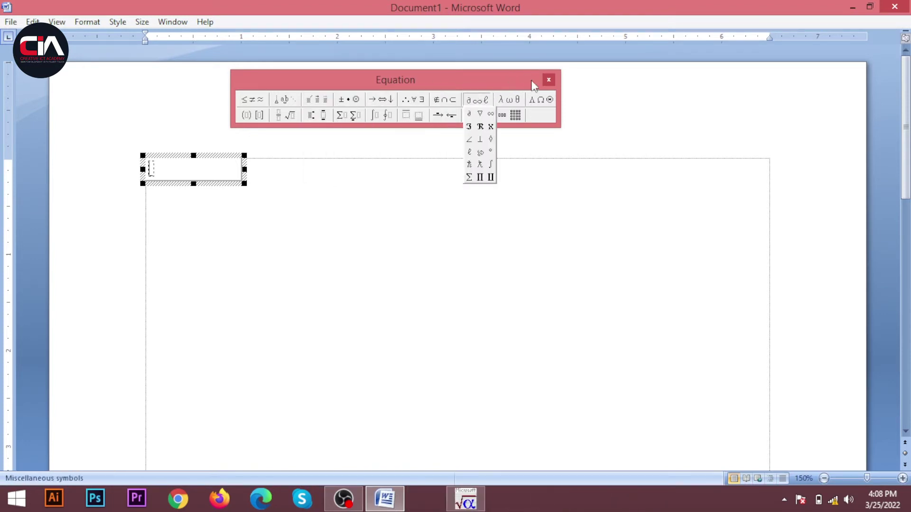
click(549, 81)
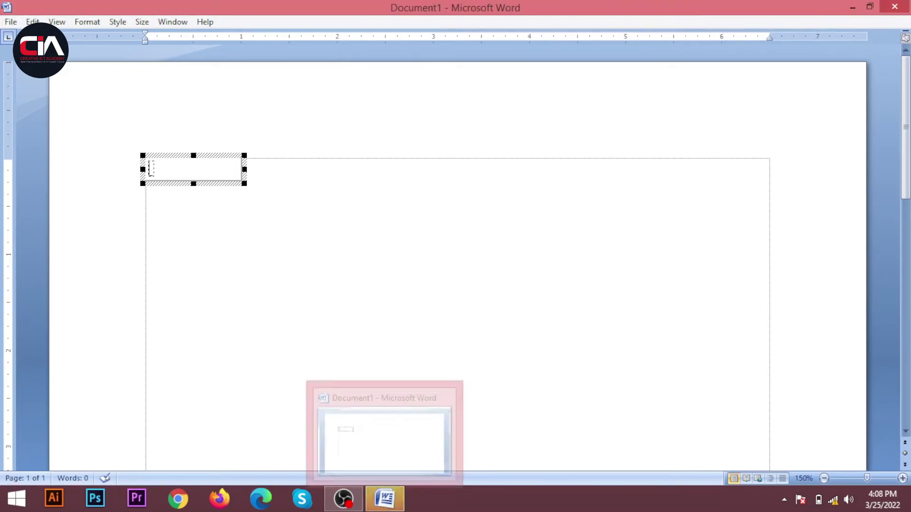
click(454, 398)
Quit Word without saving, relaunch it, and insert a new blank equation
click(440, 286)
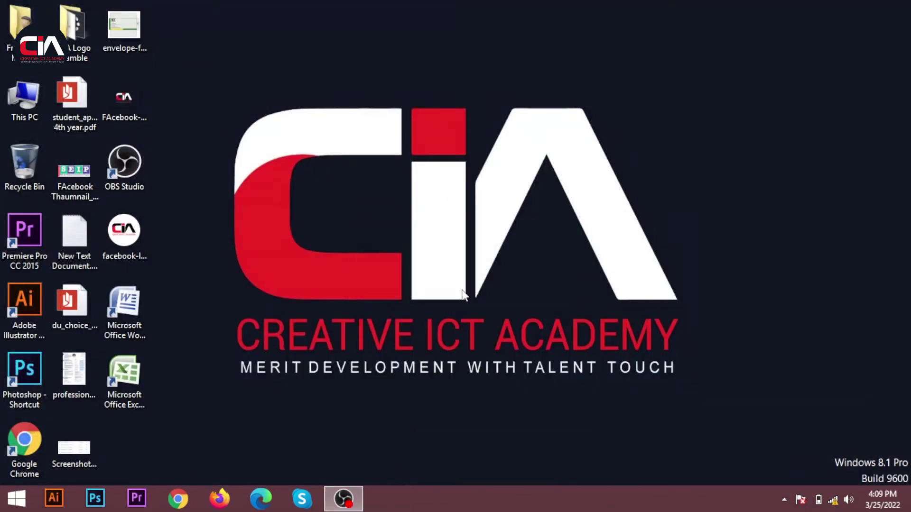
double_click(134, 307)
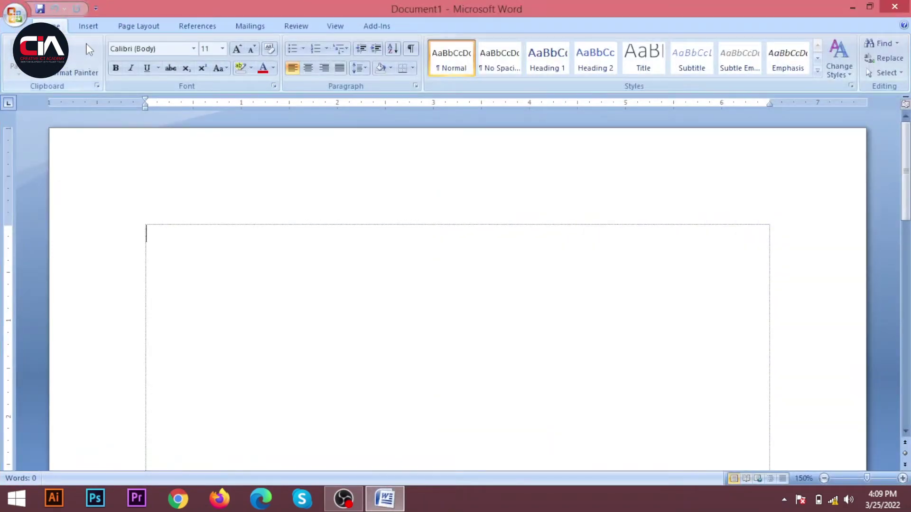
click(88, 27)
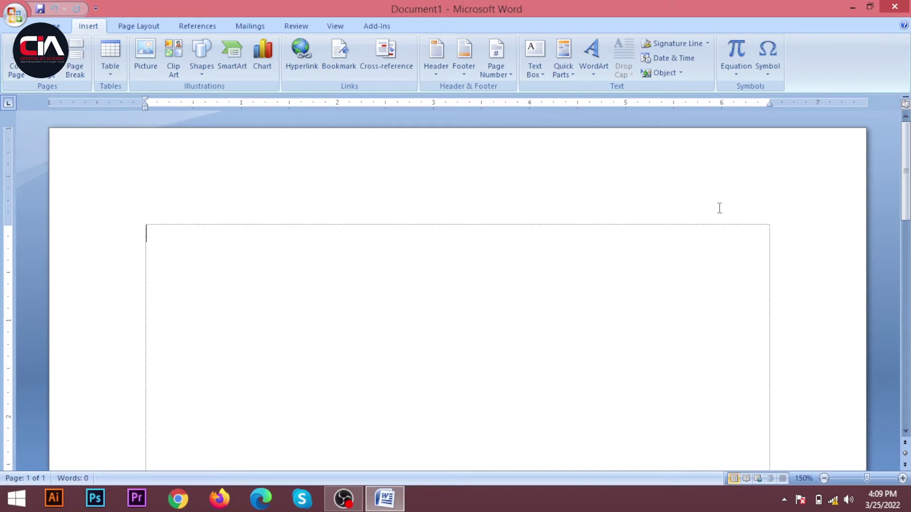
click(739, 55)
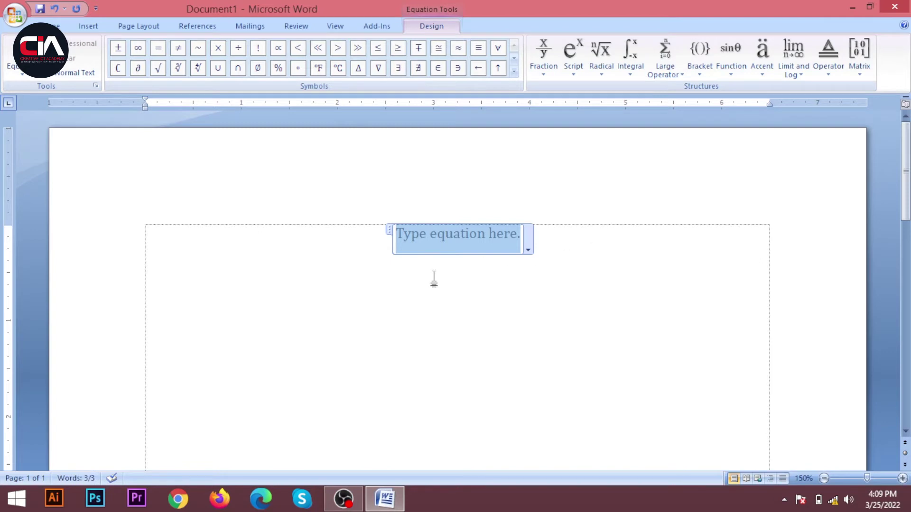
Reselect the 'Type equation here' placeholder and show the Equation Tools Design galleries
scroll(433, 280, up, 2)
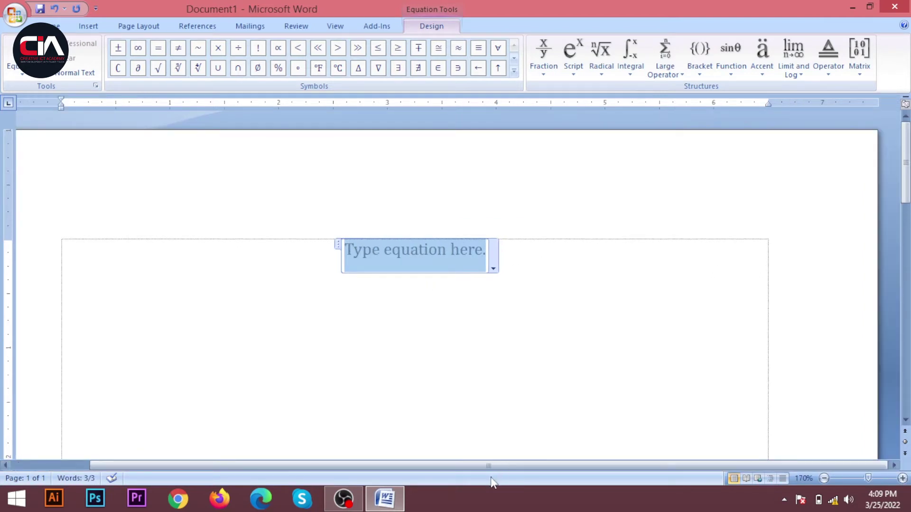
drag(490, 468, 428, 468)
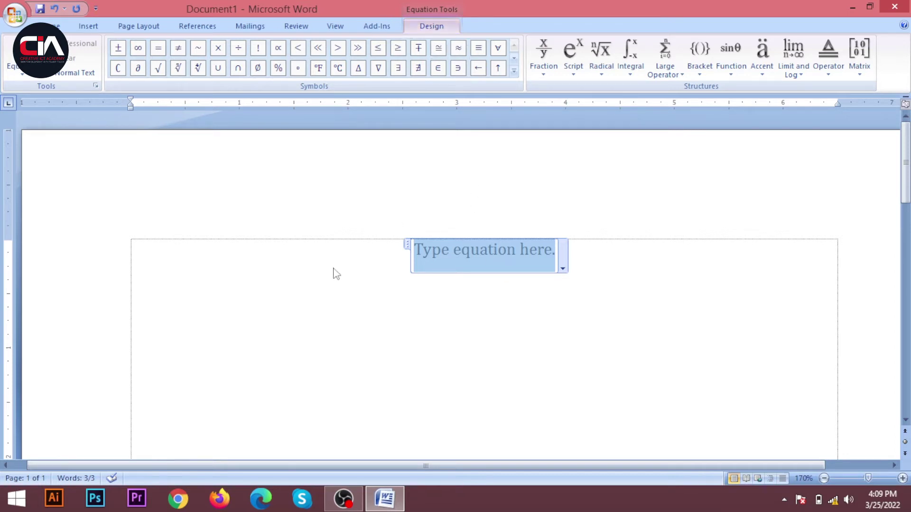
click(562, 280)
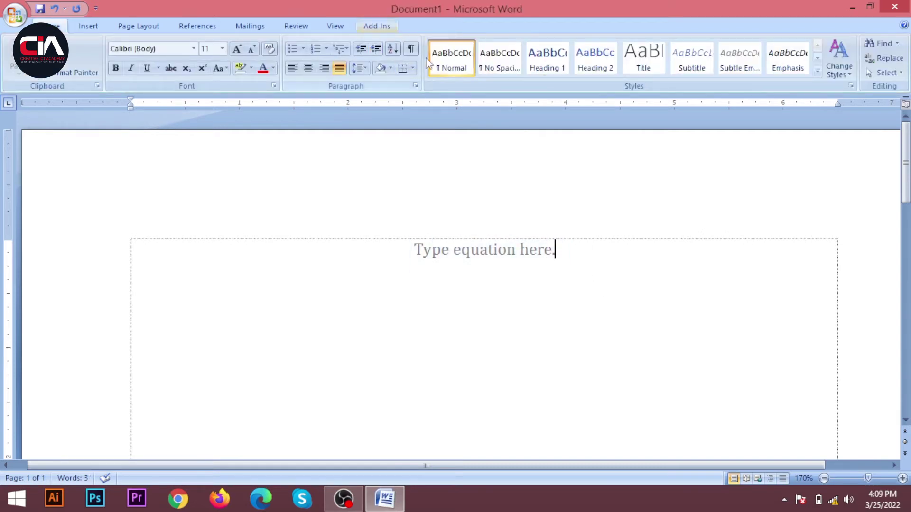
click(510, 260)
click(432, 26)
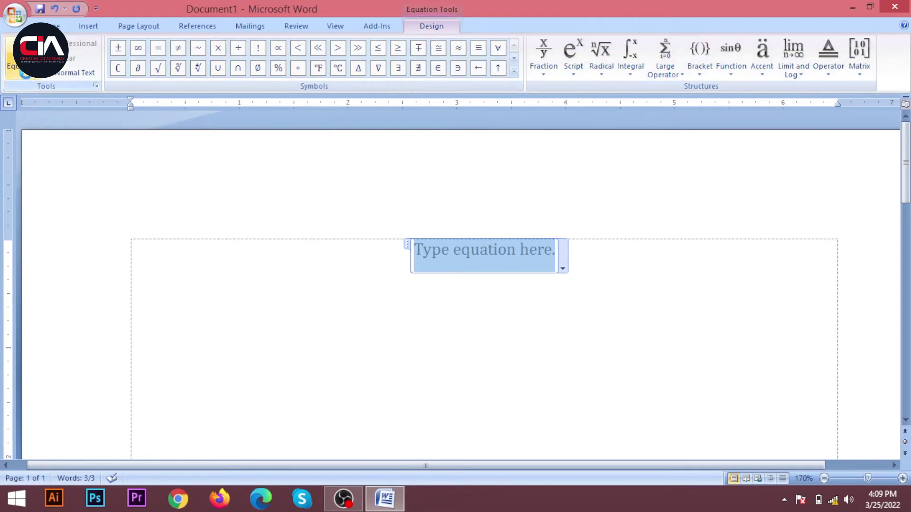
click(22, 74)
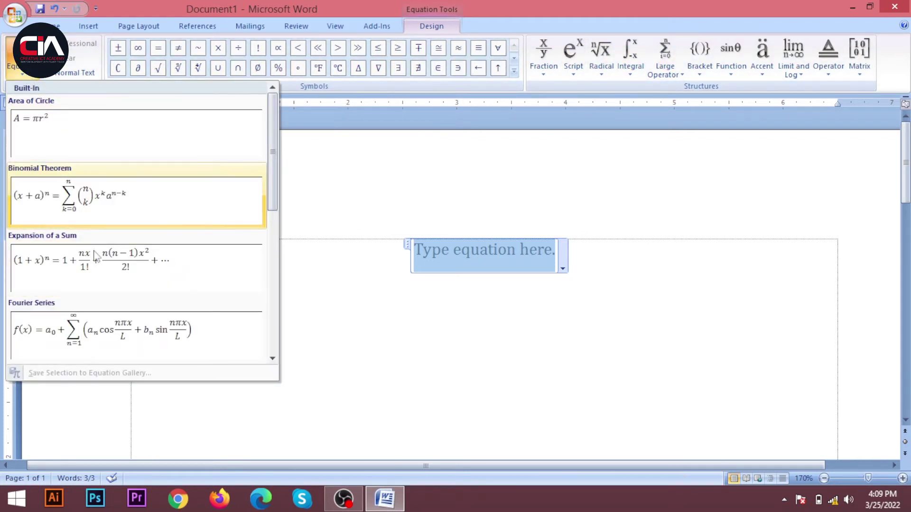
Close the built-in equation gallery, preview the Basic Math symbols, and show the fraction layouts
click(298, 91)
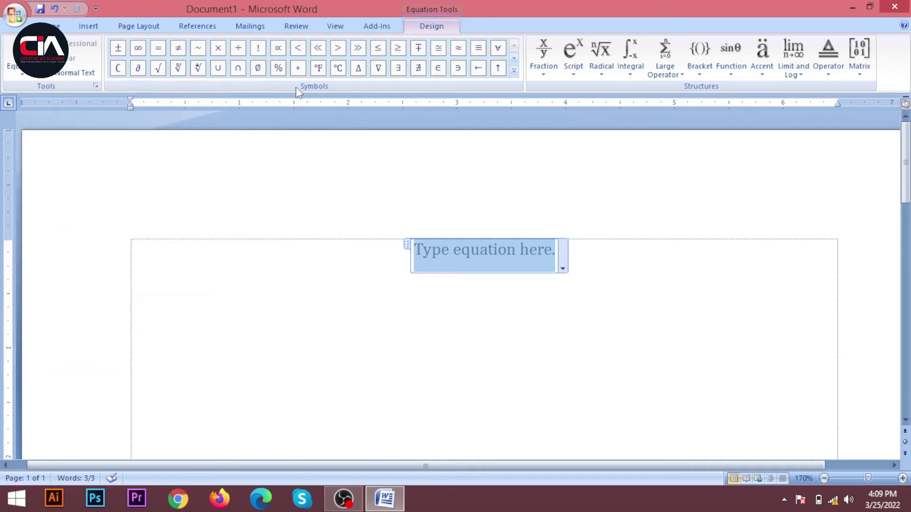
click(514, 71)
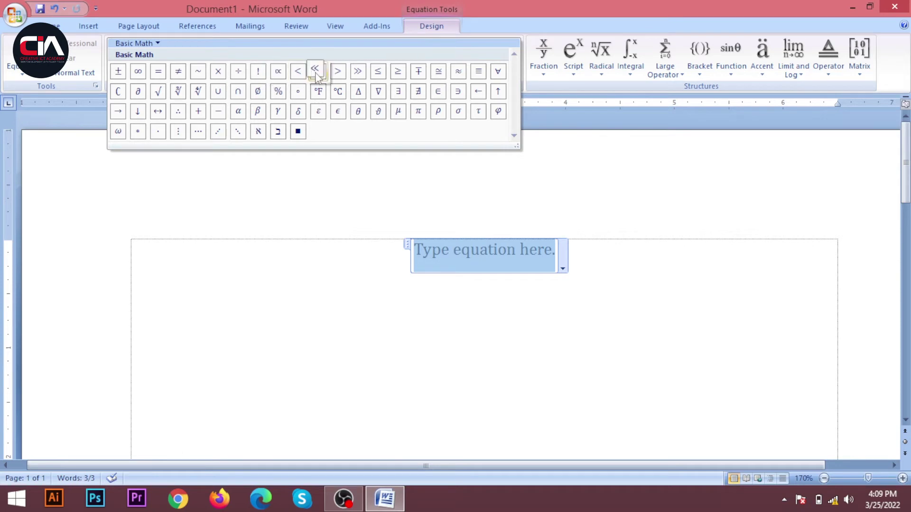
click(526, 83)
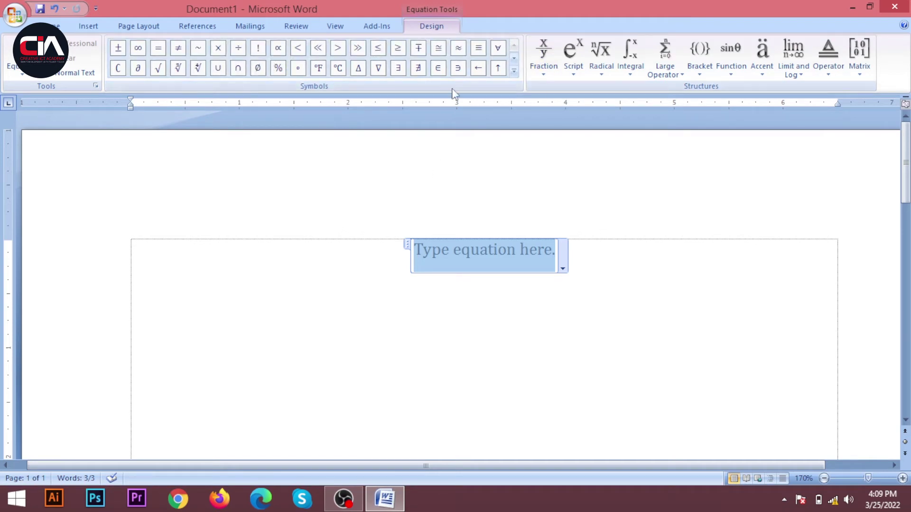
click(548, 77)
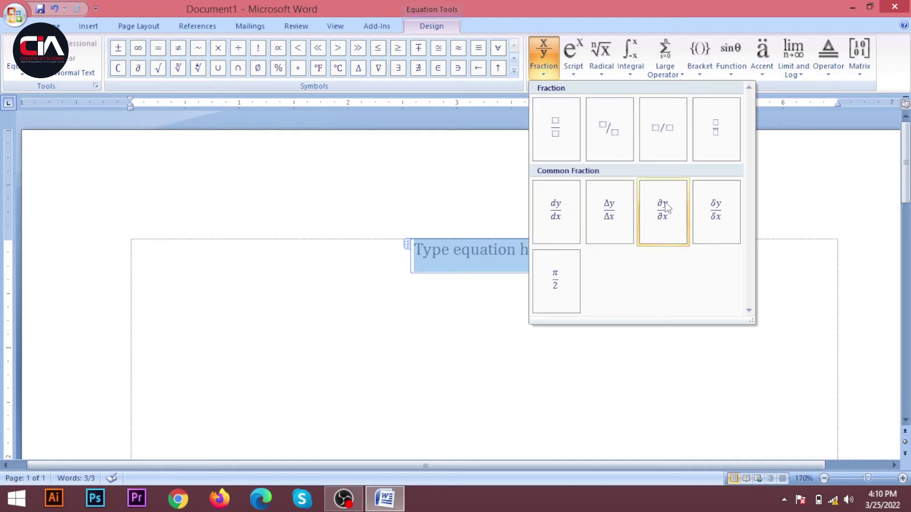
Preview the Script, Radical, Integral and Large Operator layouts for the empty equation
click(577, 71)
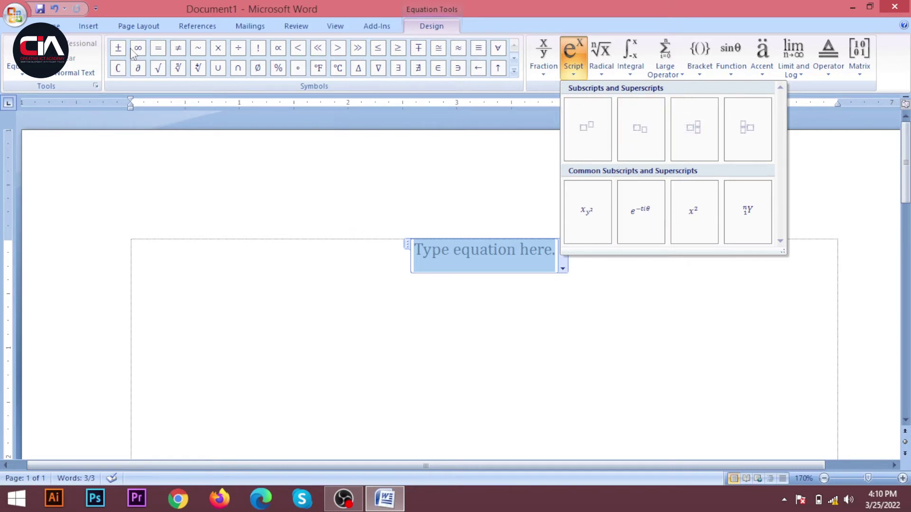
click(61, 26)
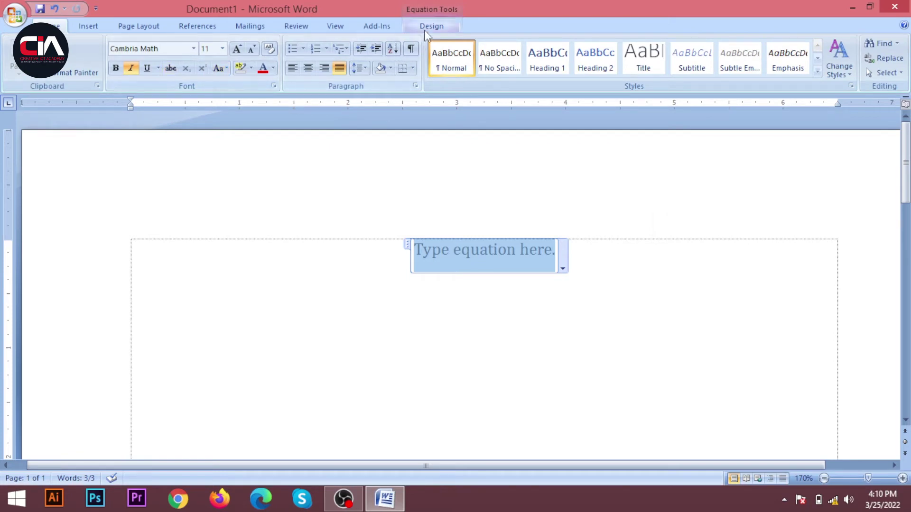
click(431, 26)
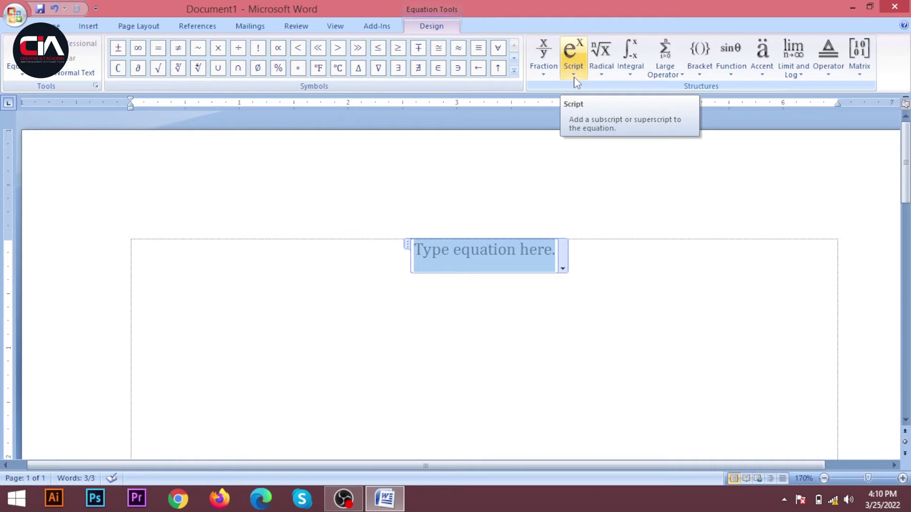
click(603, 71)
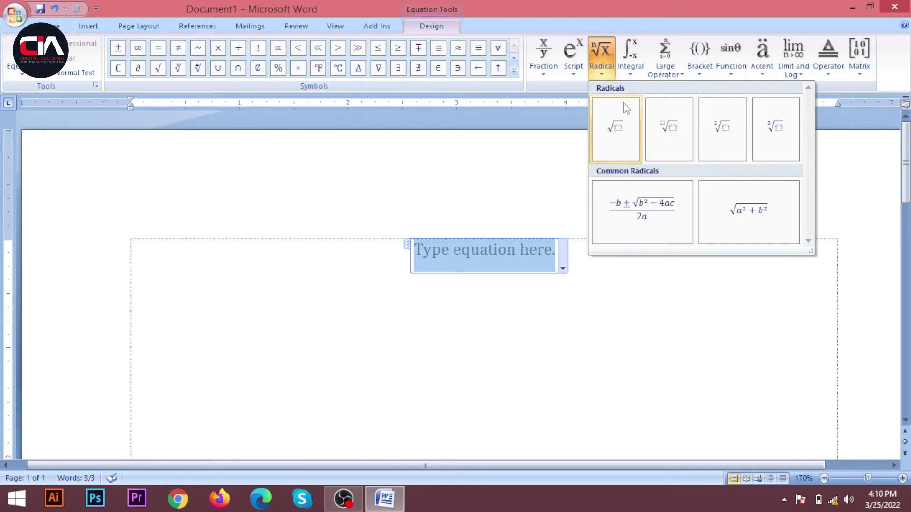
click(630, 69)
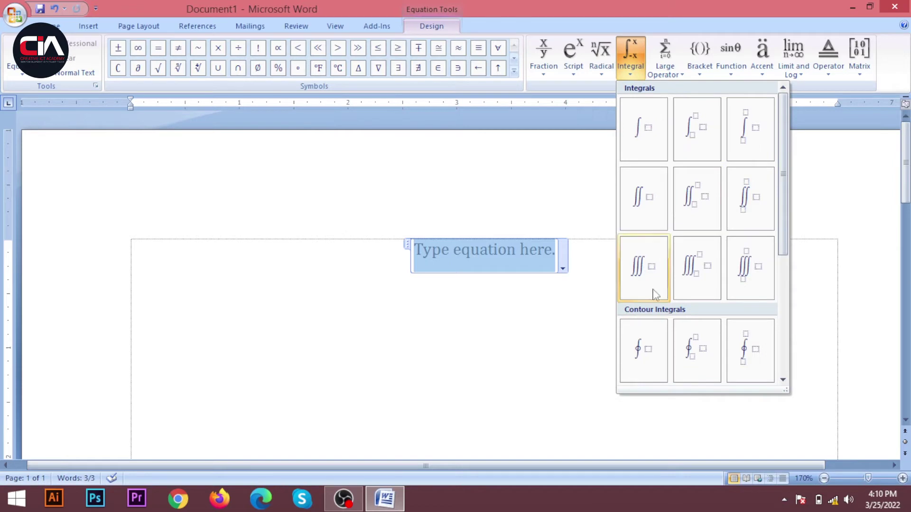
scroll(697, 203, down, 3)
scroll(636, 264, up, 3)
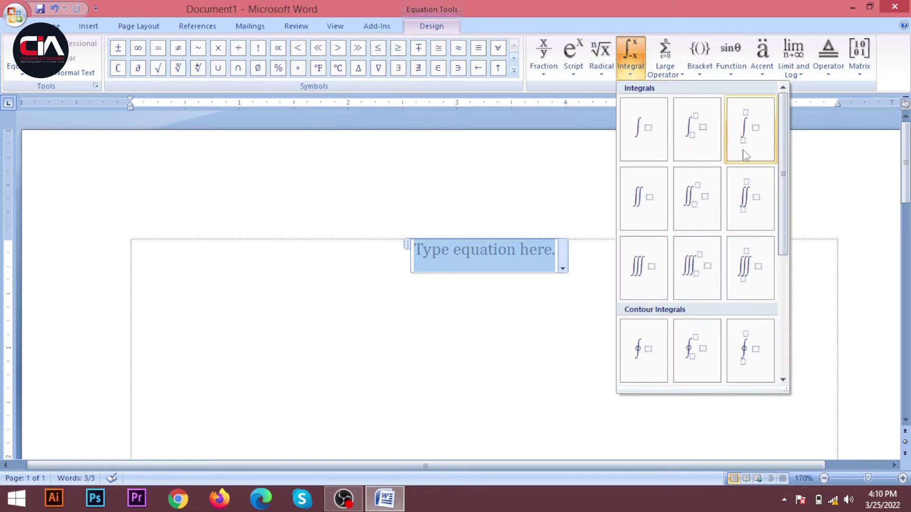
click(675, 76)
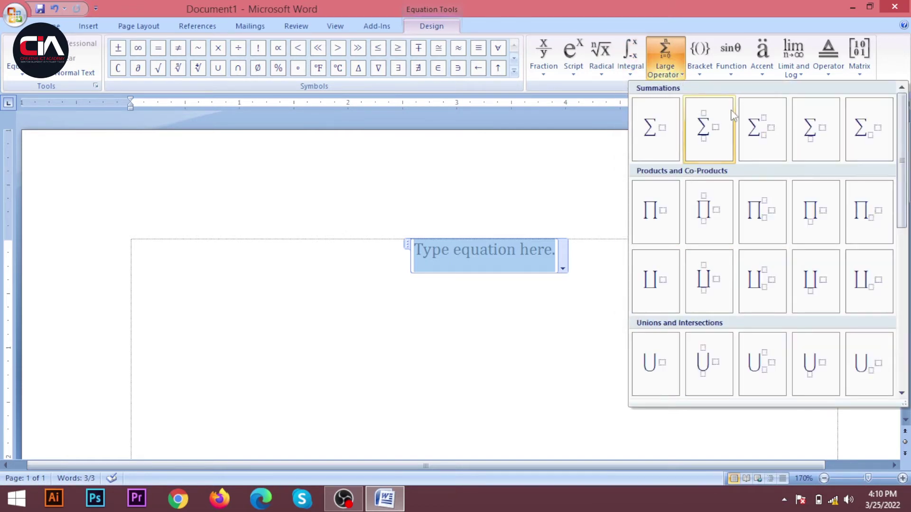
Browse the Bracket, Function and Accent equation templates
scroll(678, 219, down, 5)
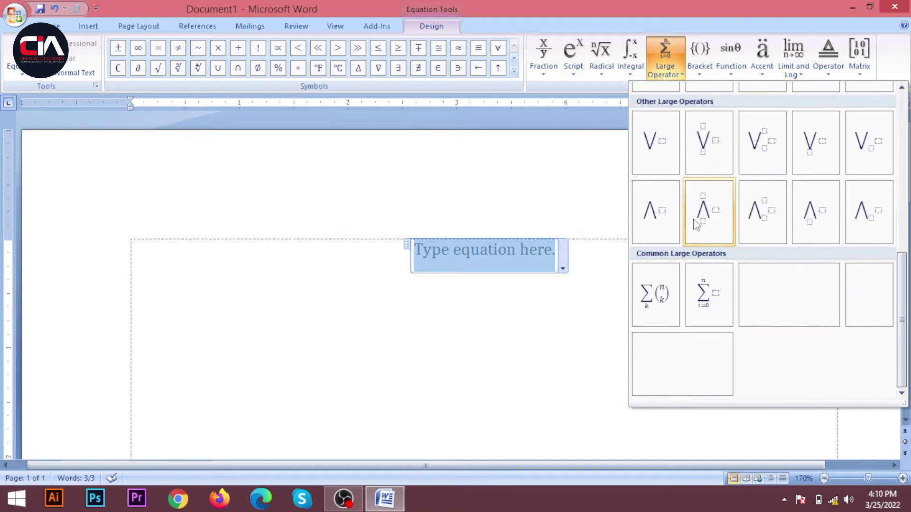
scroll(705, 229, up, 5)
click(700, 72)
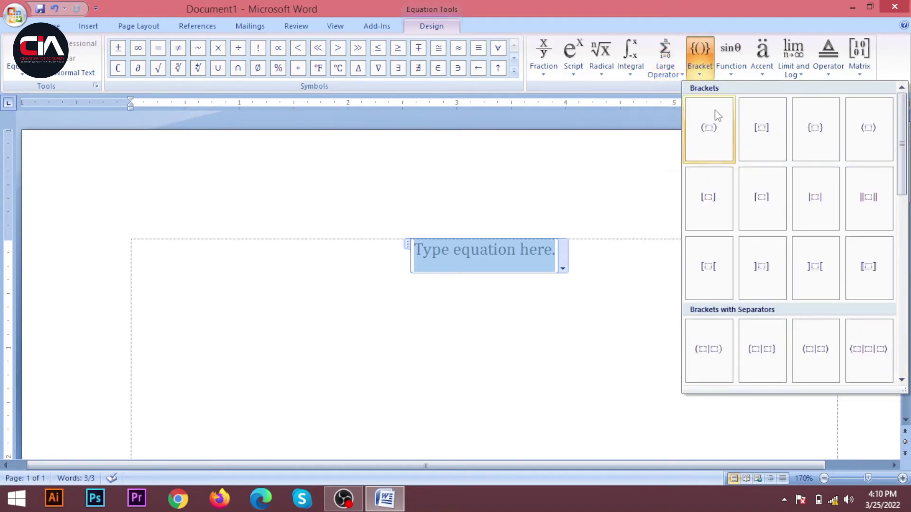
click(731, 74)
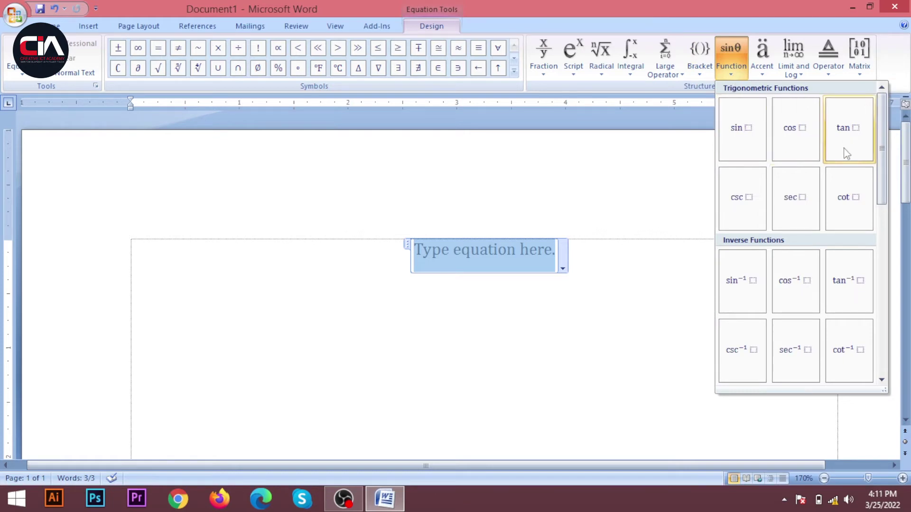
click(763, 77)
scroll(789, 288, down, 5)
scroll(789, 289, up, 5)
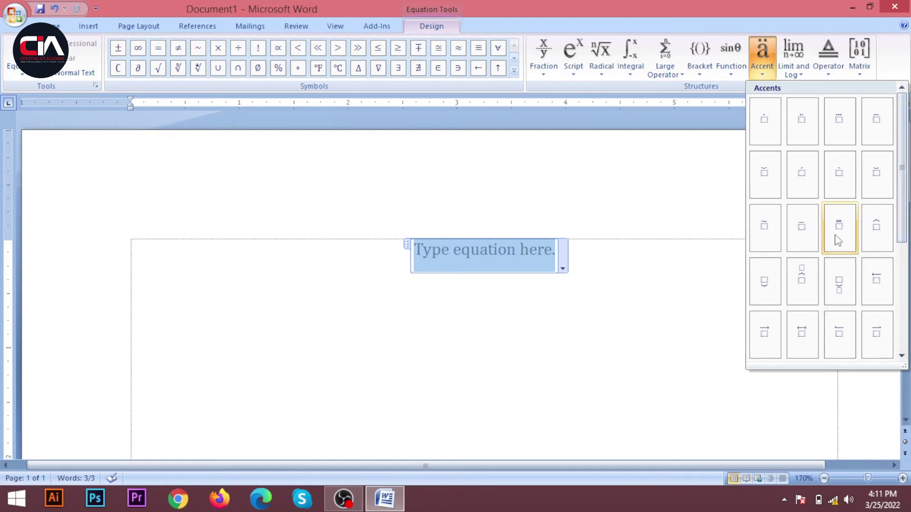
Browse the Limit and Log, Operator and Matrix templates, ending on the Fraction layouts
click(802, 75)
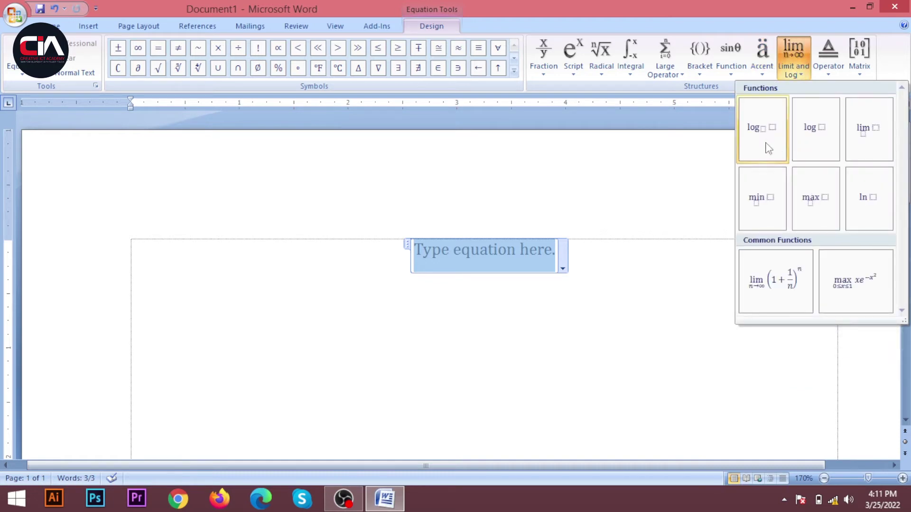
click(828, 76)
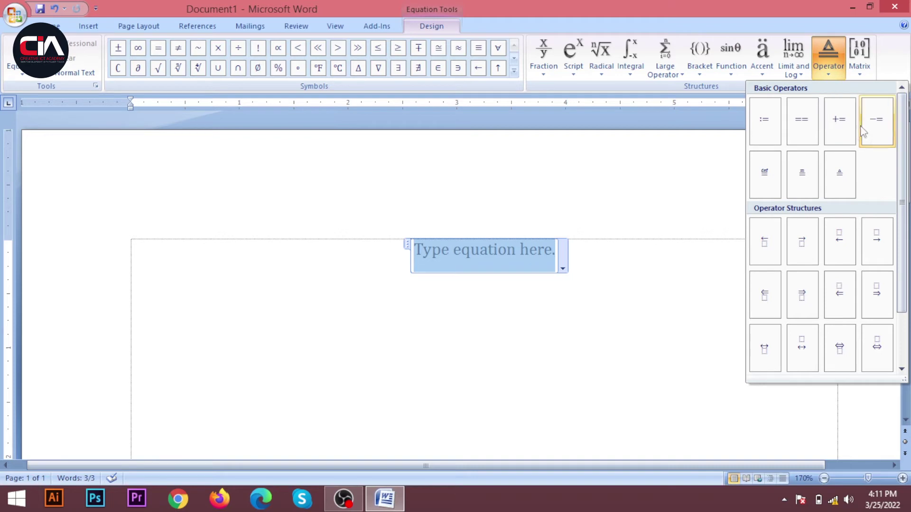
click(860, 76)
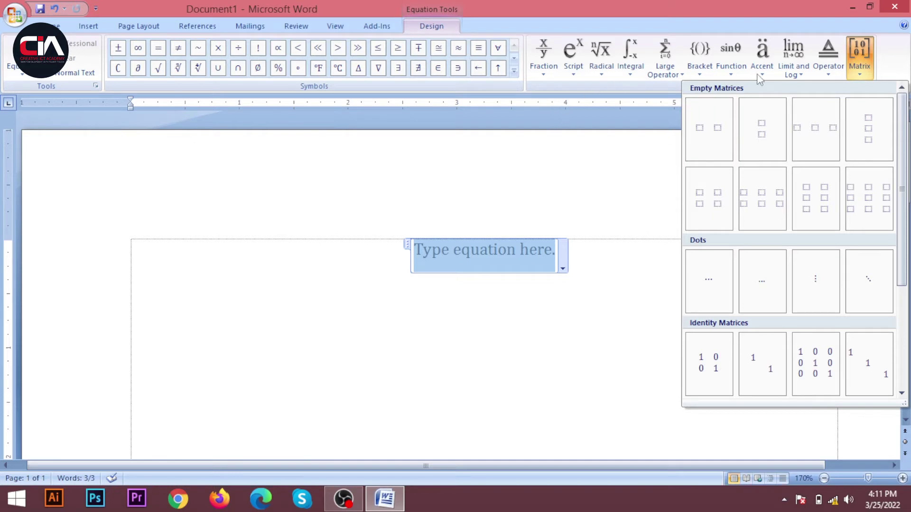
click(470, 262)
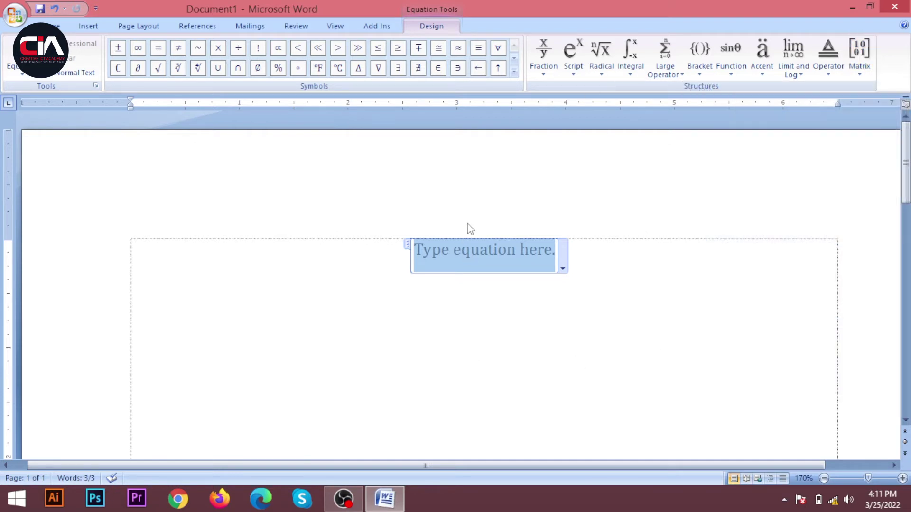
click(543, 77)
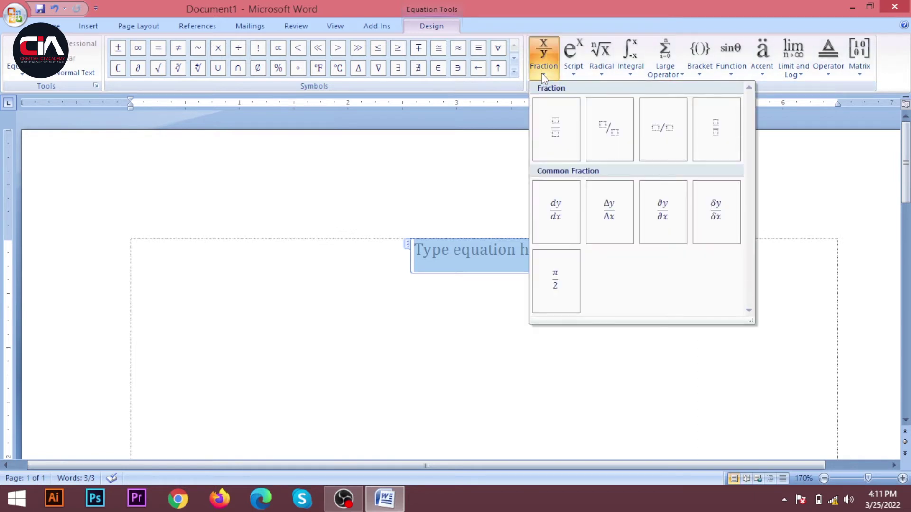
click(544, 74)
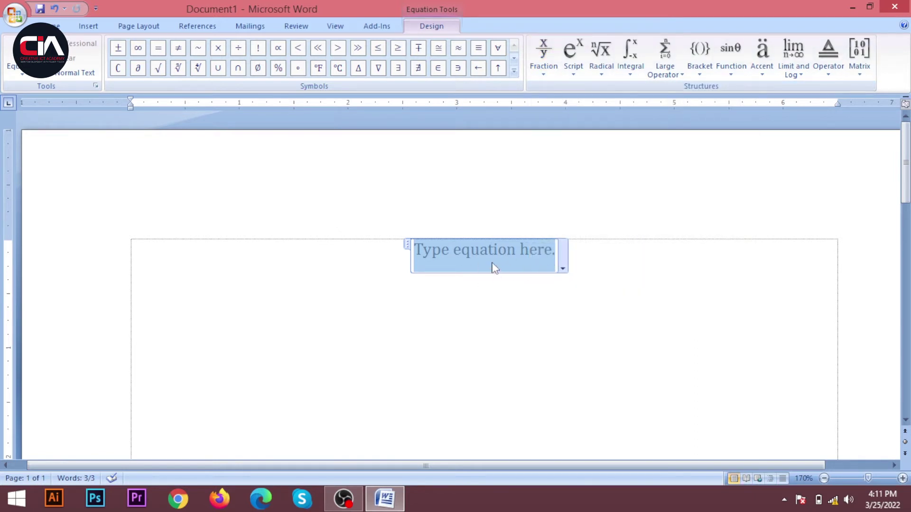
click(544, 75)
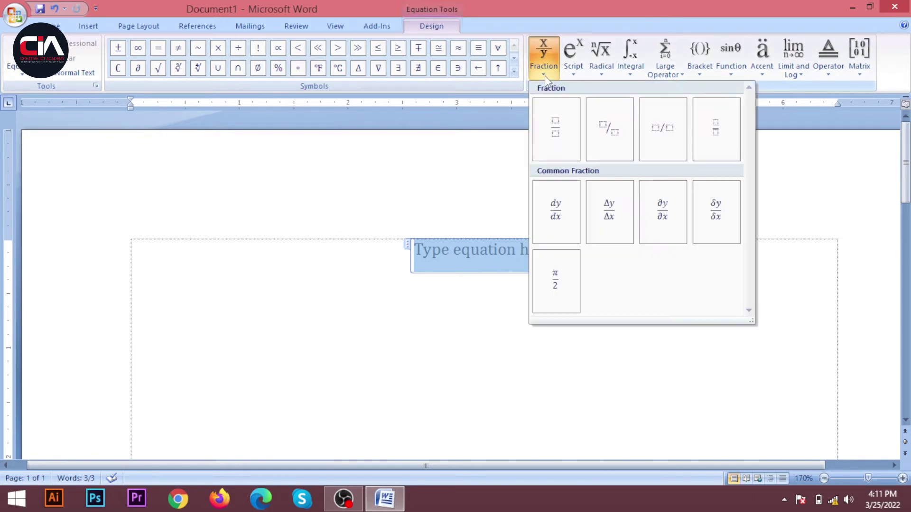
Insert an empty stacked fraction into the equation
click(554, 137)
scroll(458, 279, up, 4)
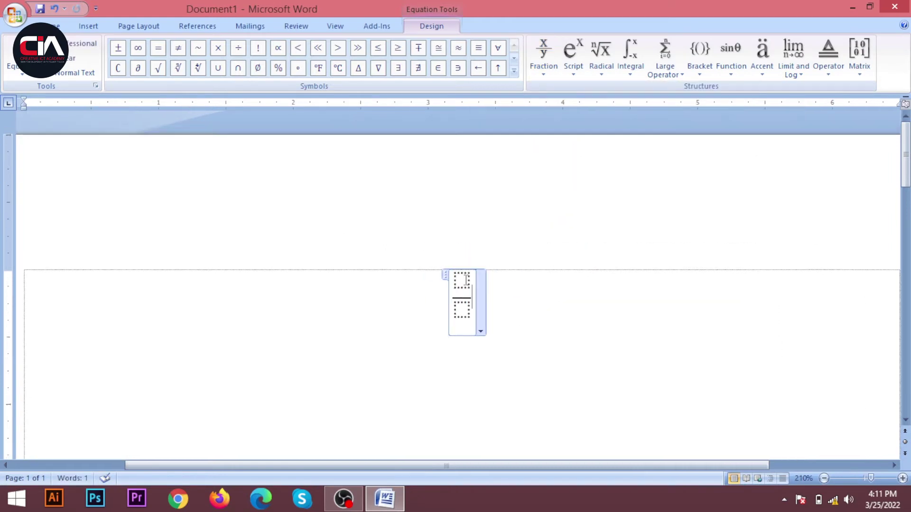
click(469, 308)
click(467, 283)
click(467, 308)
click(470, 286)
click(467, 311)
Enter 10 as the numerator and 2 as the denominator, removing stray letters
click(463, 283)
text(1)
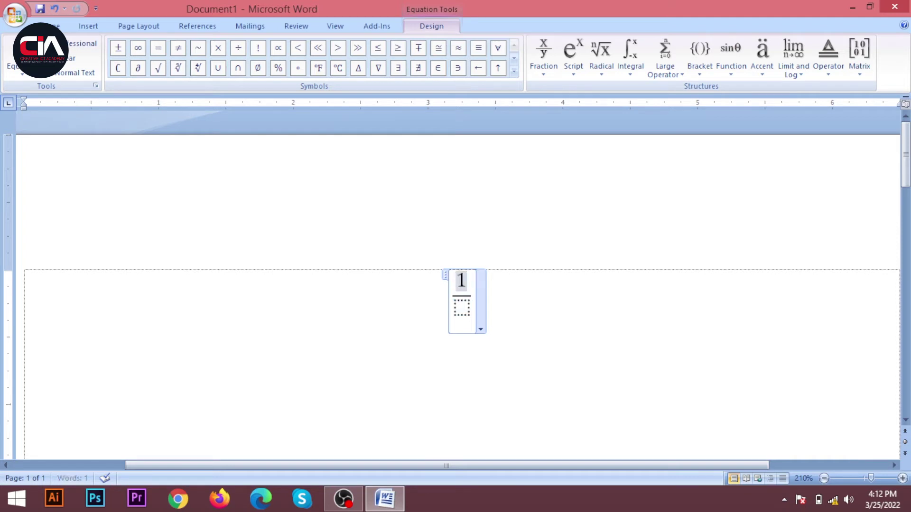
text(0)
click(461, 310)
text(2)
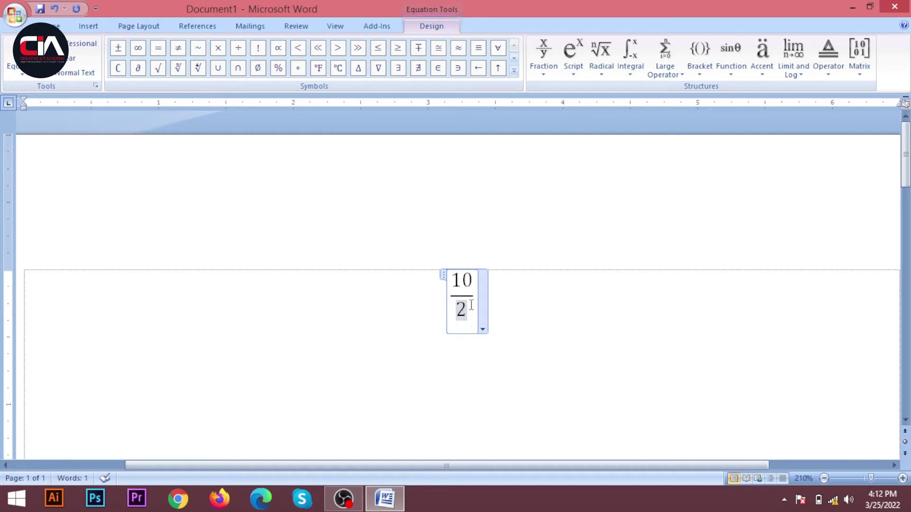
text(rrrrrr)
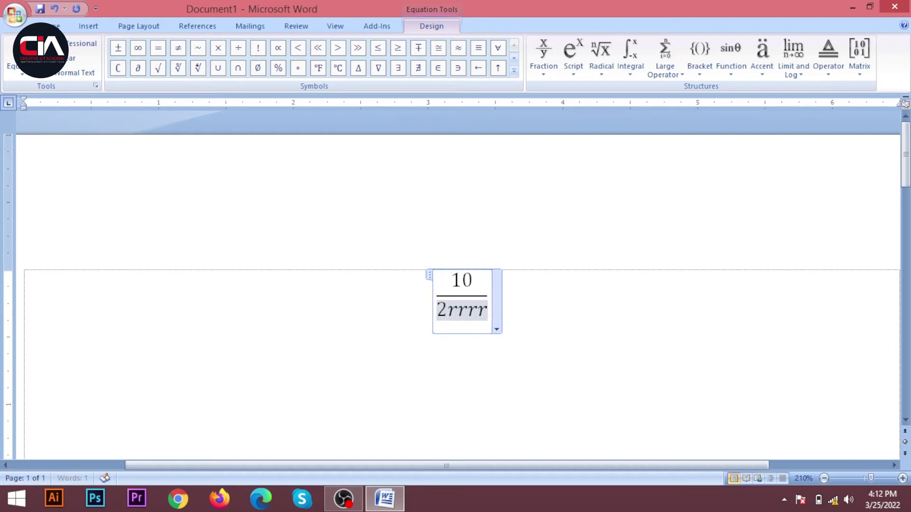
key(BackSpace)
key(BackSpace)
key(BackSpace)
key(BackSpace)
key(BackSpace)
key(BackSpace)
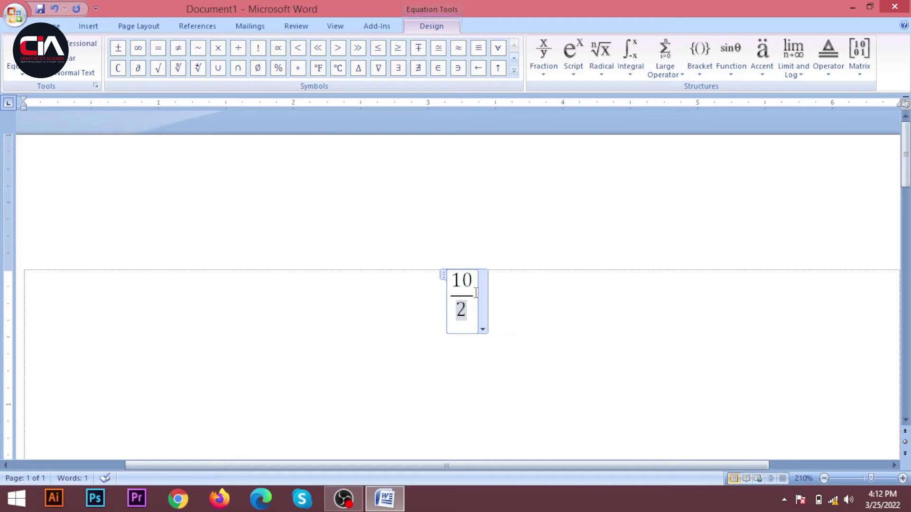
key(Right)
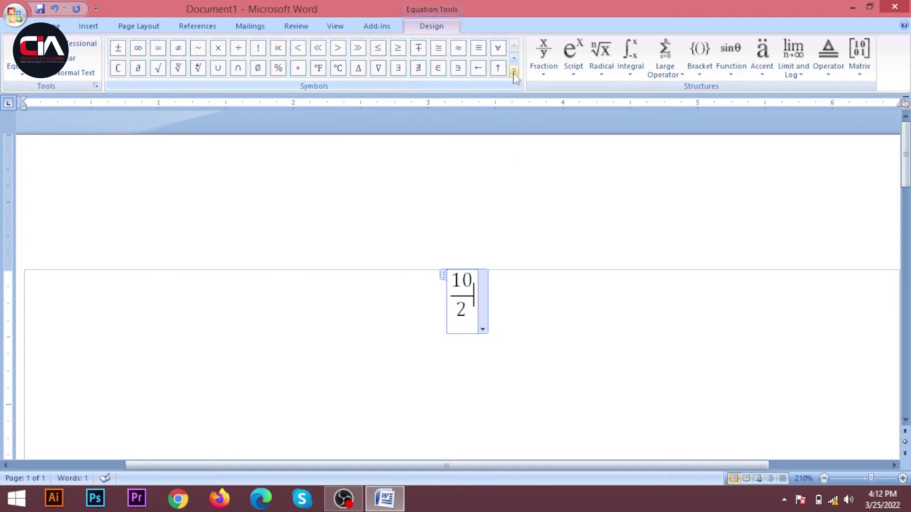
Add a ÷ division sign after the 10 over 2 fraction
double_click(479, 296)
click(476, 300)
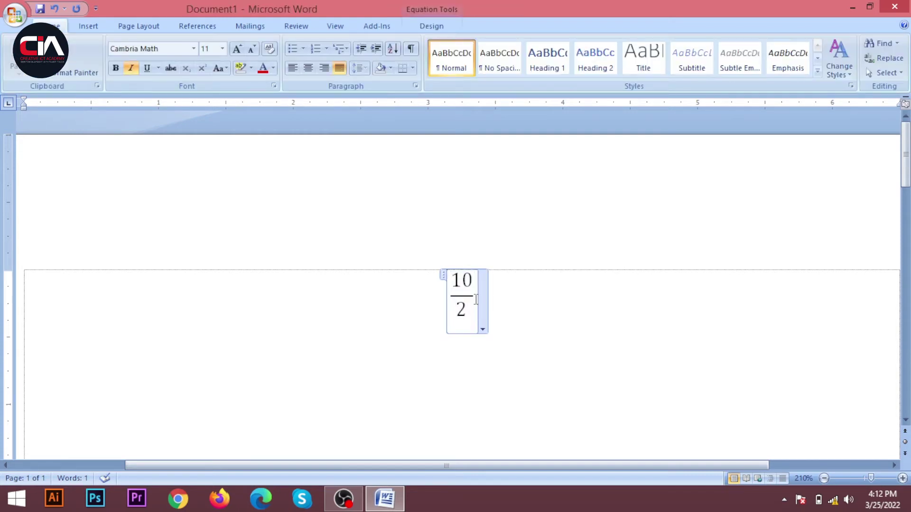
click(432, 26)
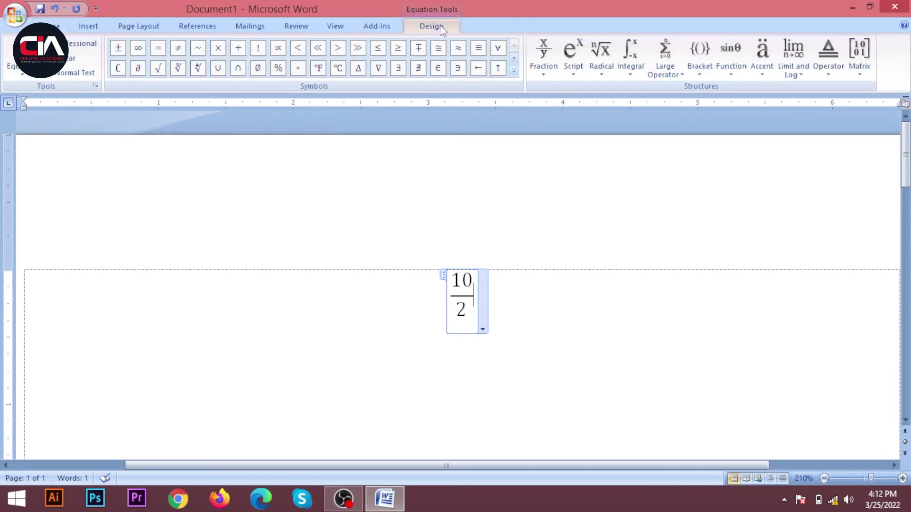
click(514, 71)
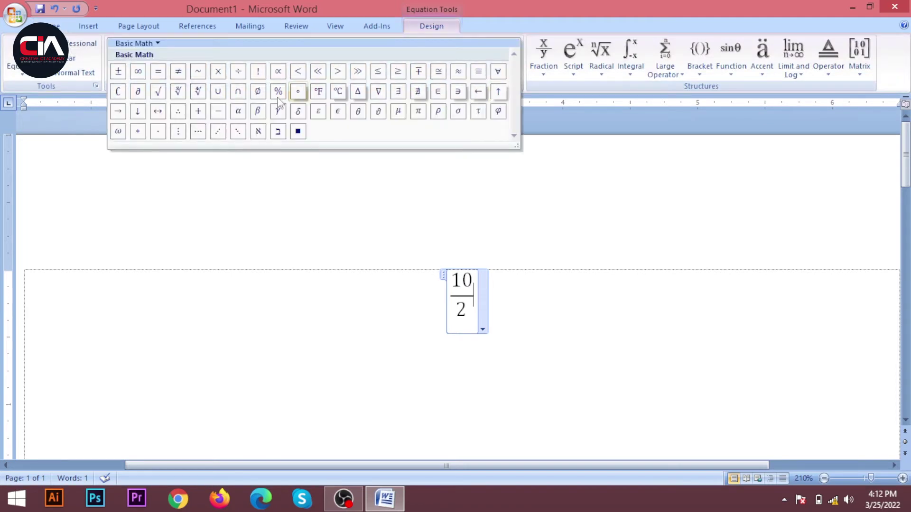
click(238, 74)
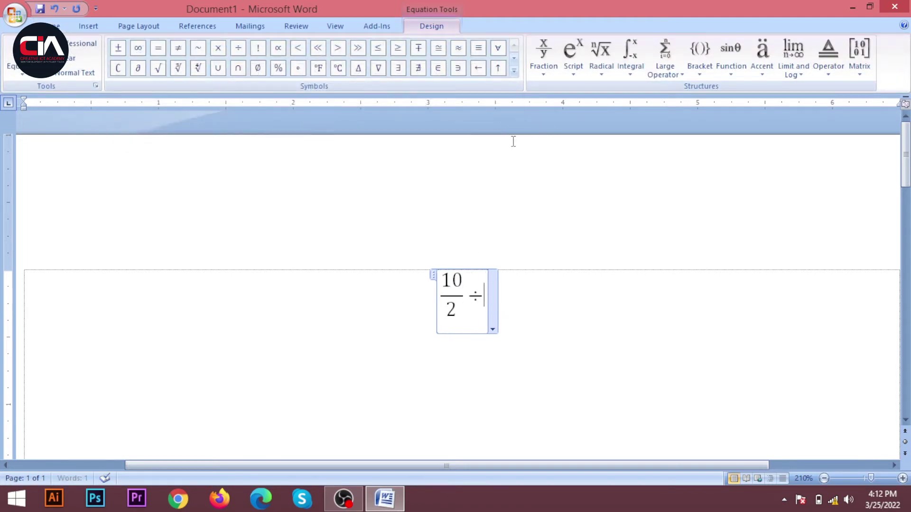
Append a skewed fraction reading 120/6 after the division sign
click(547, 73)
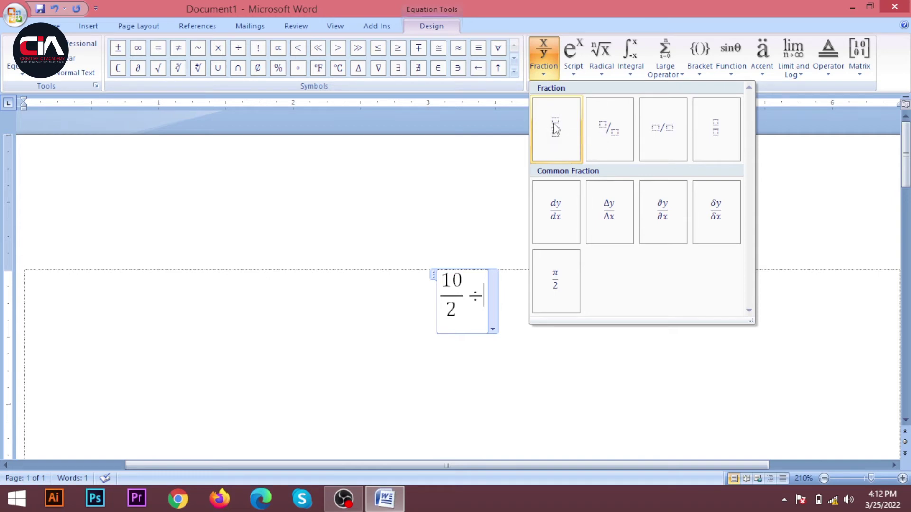
click(595, 134)
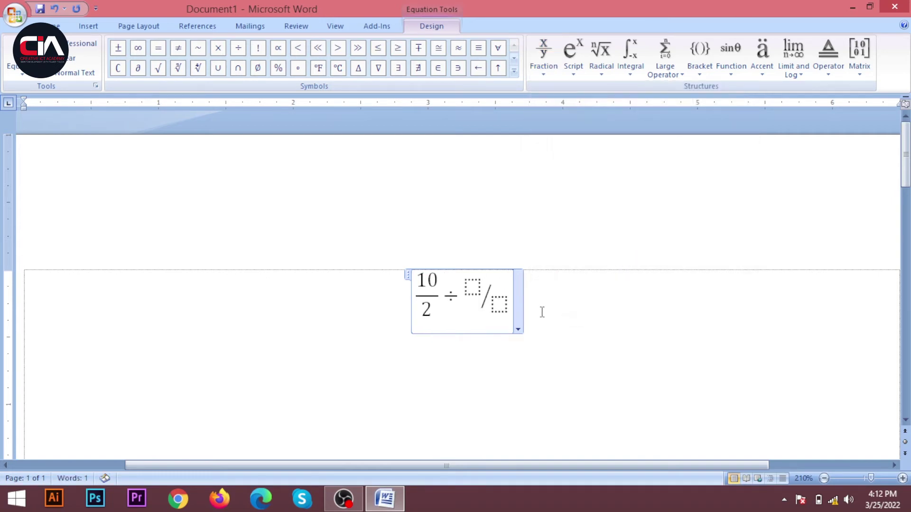
click(473, 285)
text(10)
click(502, 312)
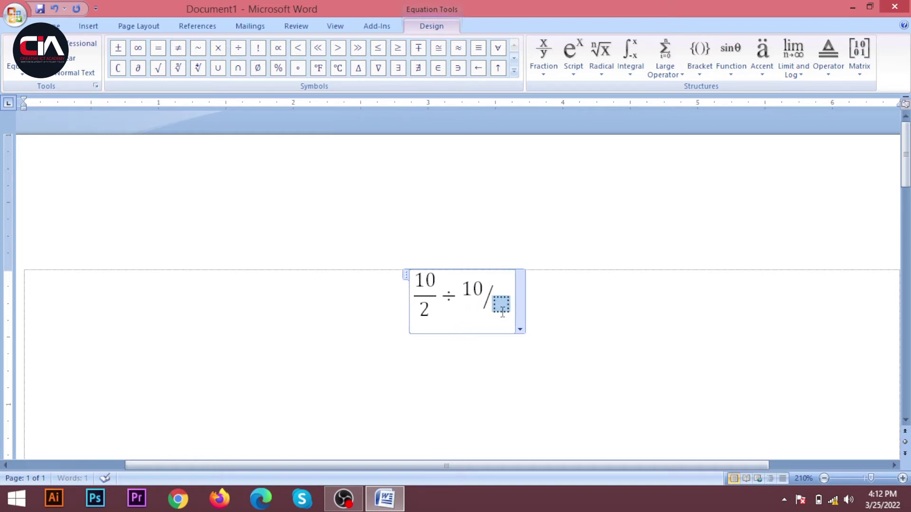
click(474, 289)
text(2)
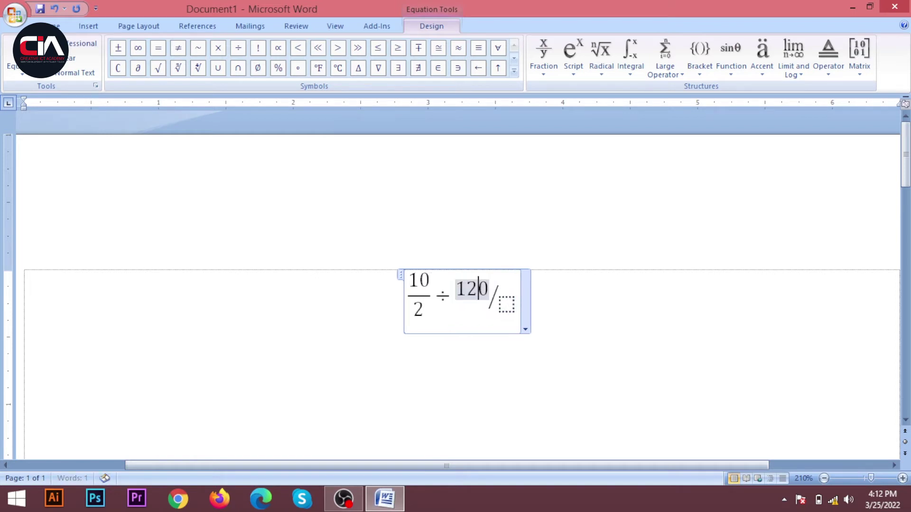
click(508, 308)
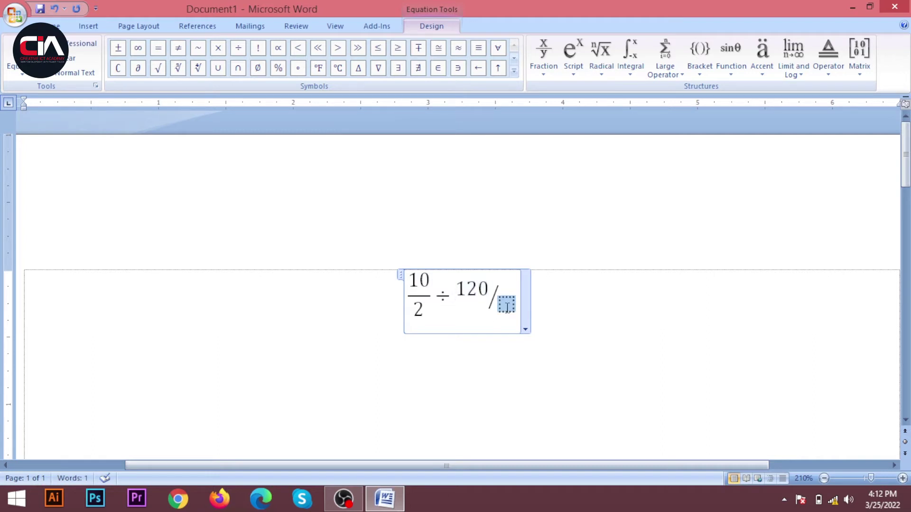
text(6)
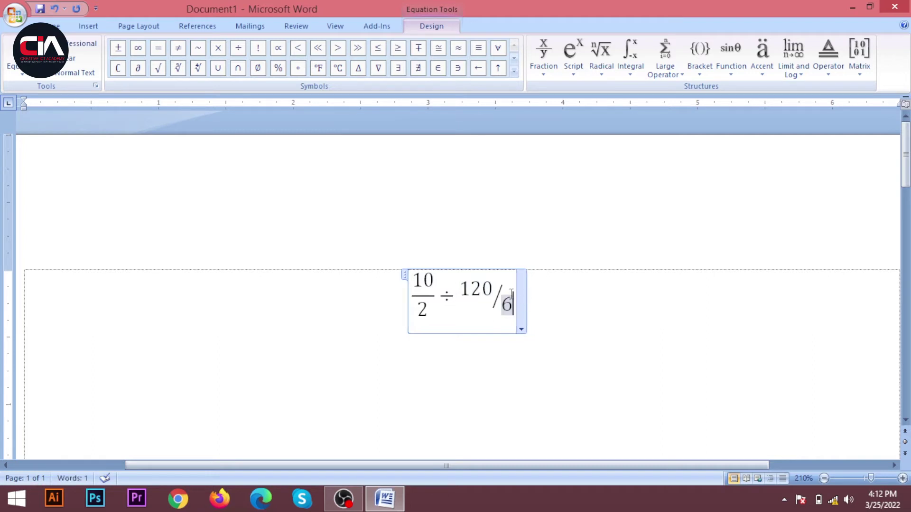
click(515, 295)
Remove the stray h's and 55555 typed into and after the equation
text(hhh)
key(BackSpace)
key(BackSpace)
key(BackSpace)
click(518, 293)
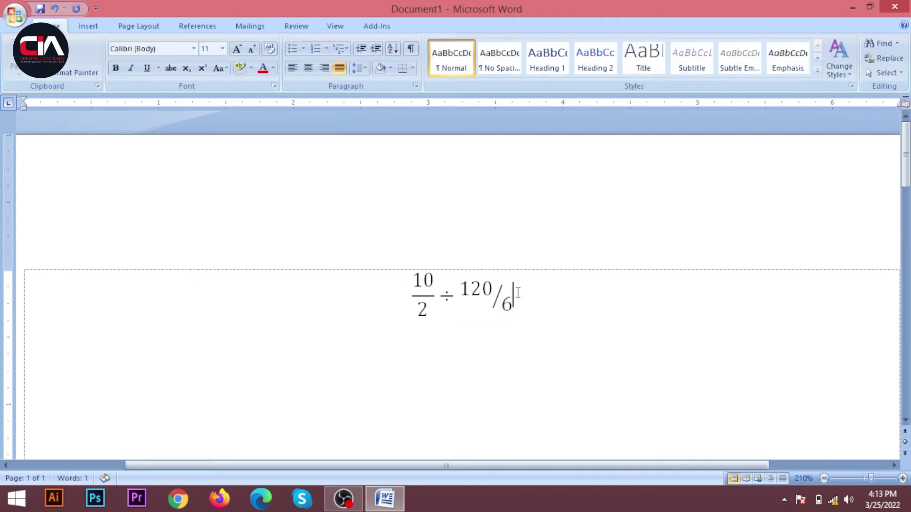
text(55555)
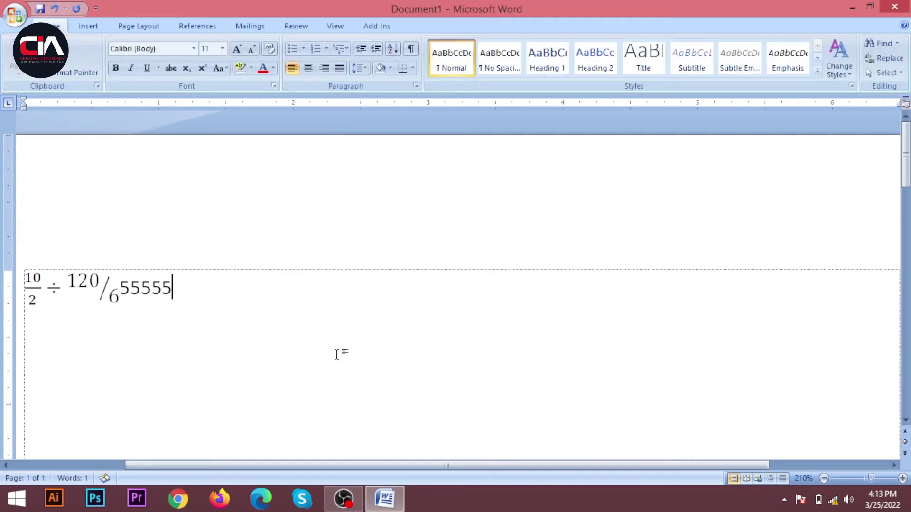
key(BackSpace)
key(BackSpace)
key(BackSpace)
key(BackSpace)
key(BackSpace)
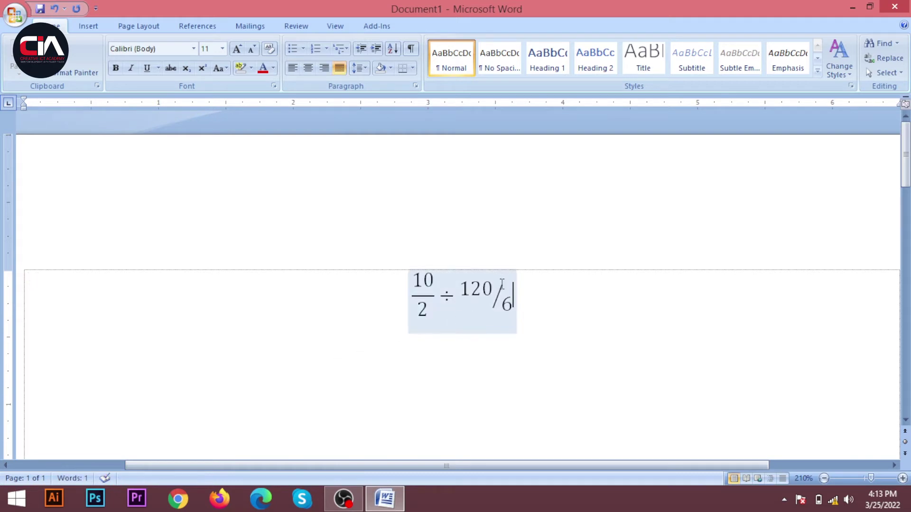
click(504, 300)
click(443, 27)
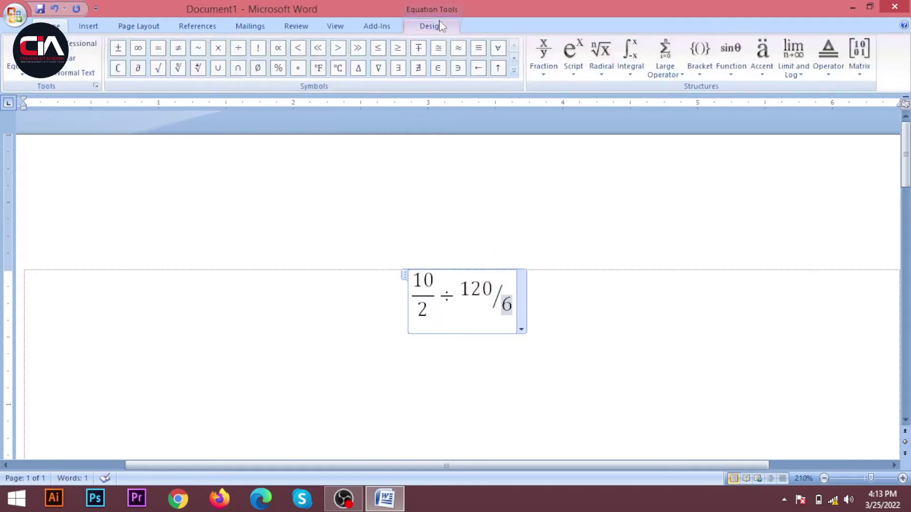
click(544, 74)
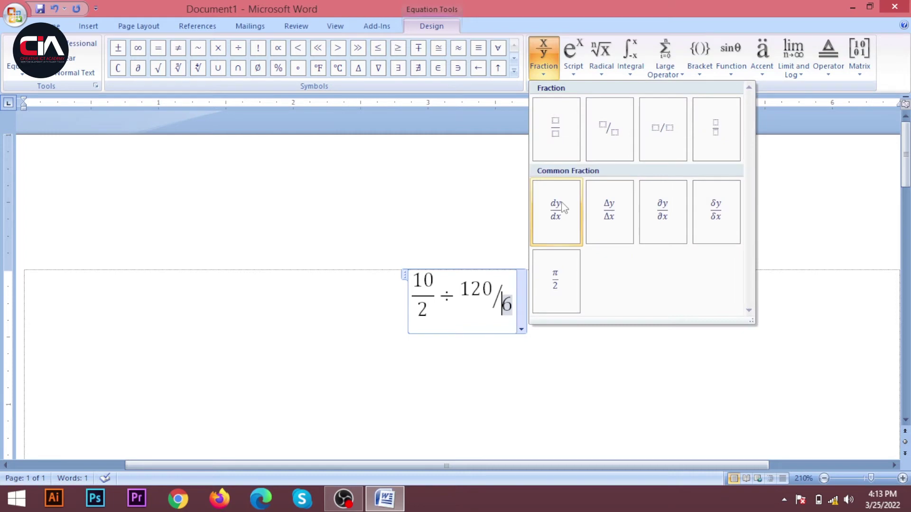
click(504, 304)
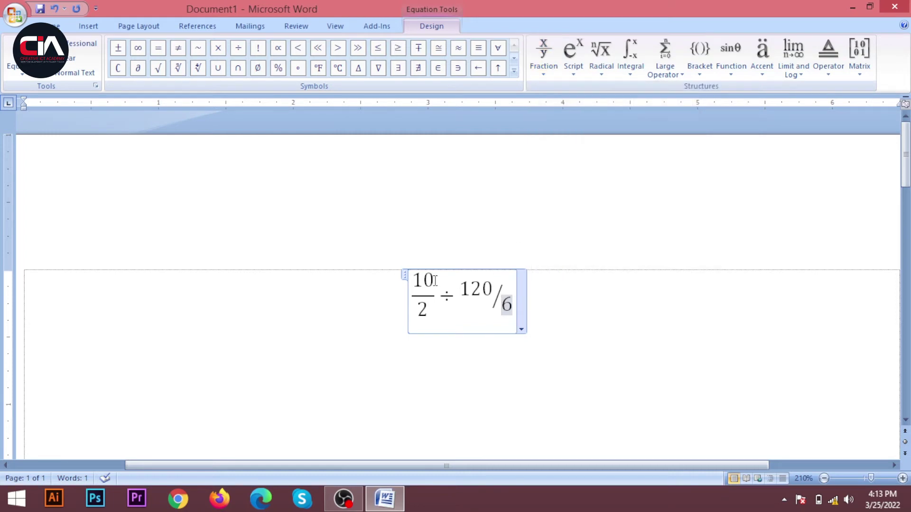
Delete the whole 10/2 ÷ 120/6 equation and insert a fresh empty equation
click(524, 279)
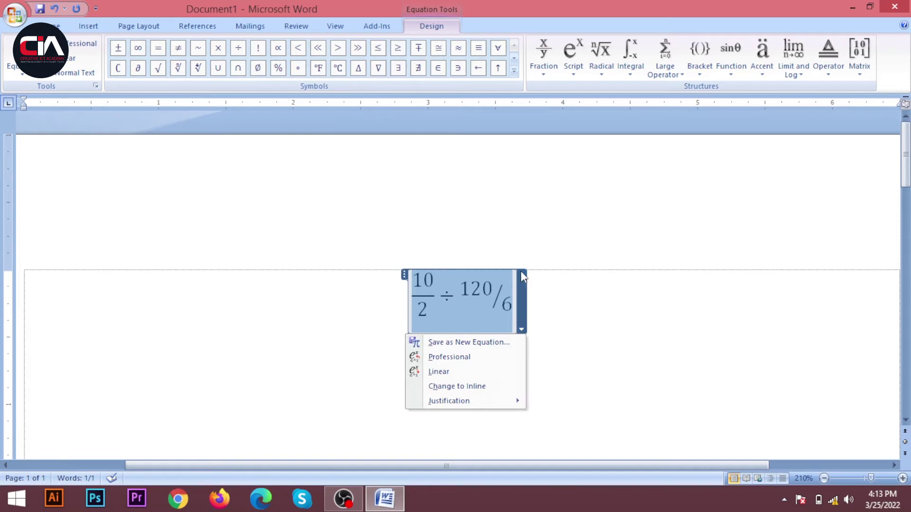
key(Escape)
key(Delete)
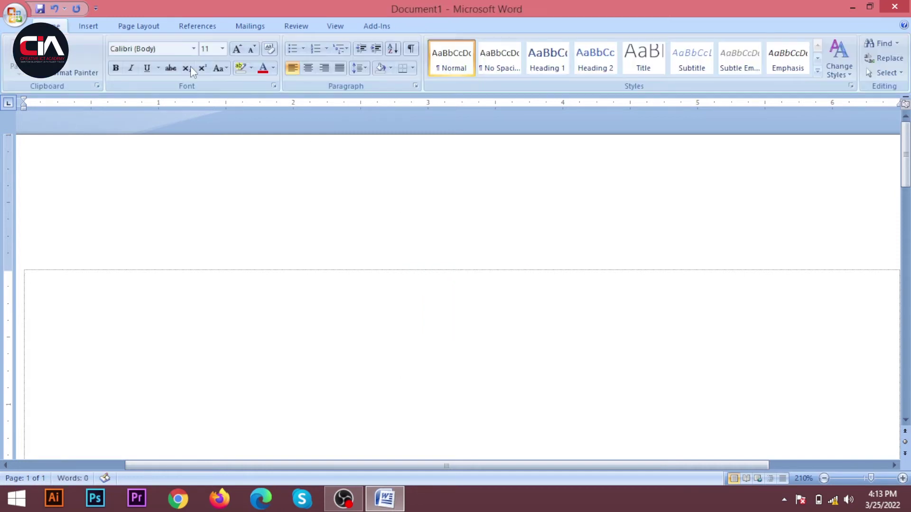
click(87, 26)
click(735, 56)
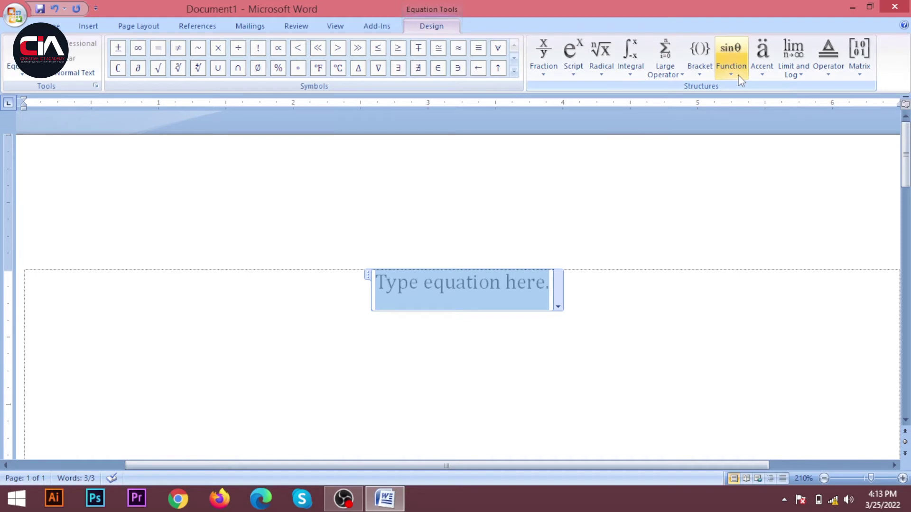
Insert round parentheses containing a stacked fraction with another stacked fraction nested in its numerator
click(701, 76)
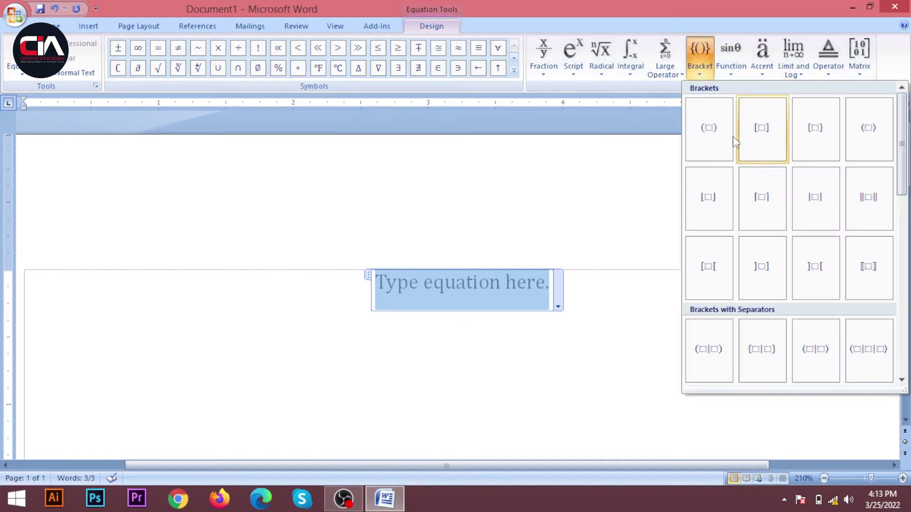
click(708, 128)
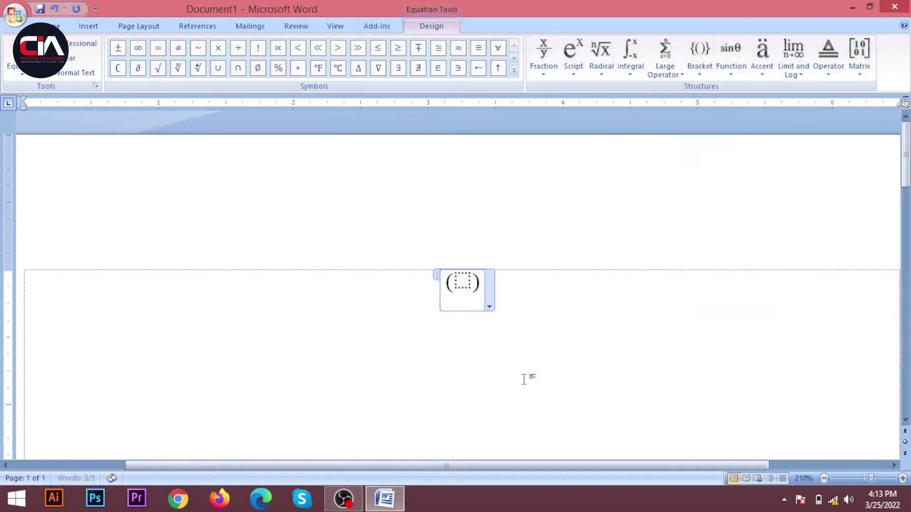
click(463, 278)
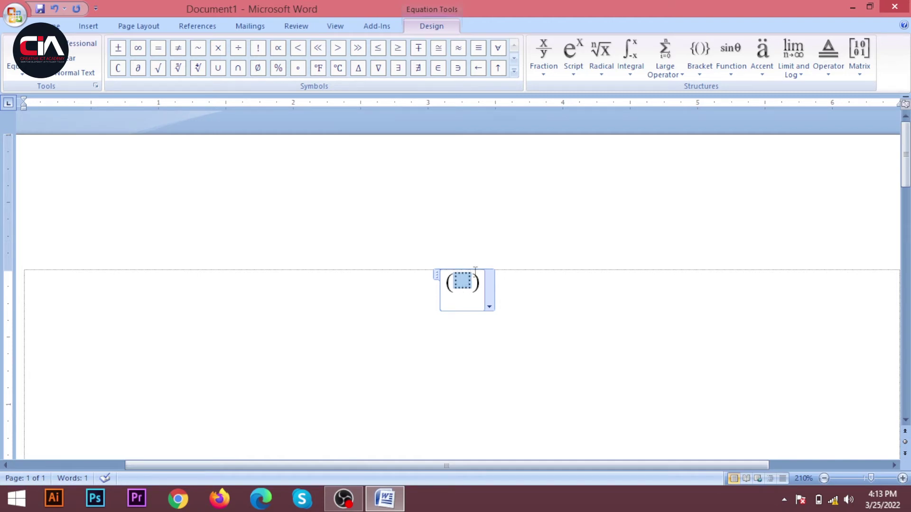
click(551, 71)
click(567, 123)
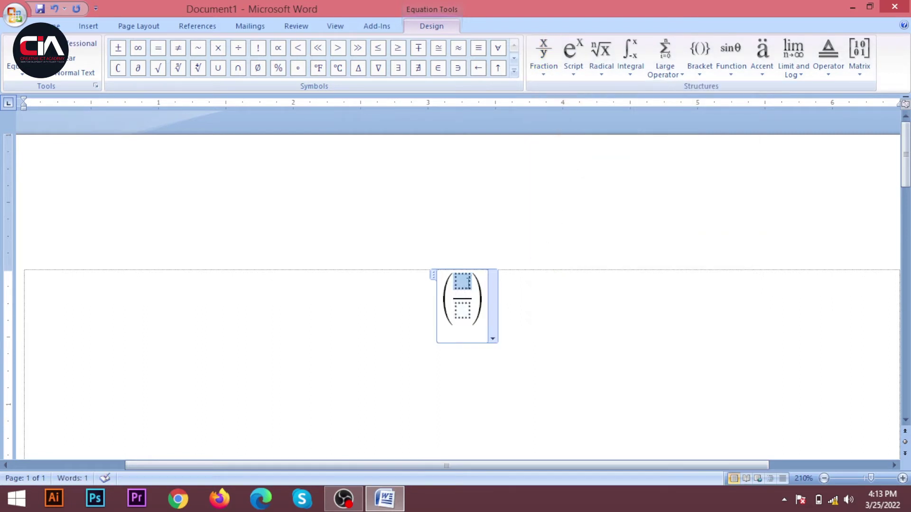
click(543, 66)
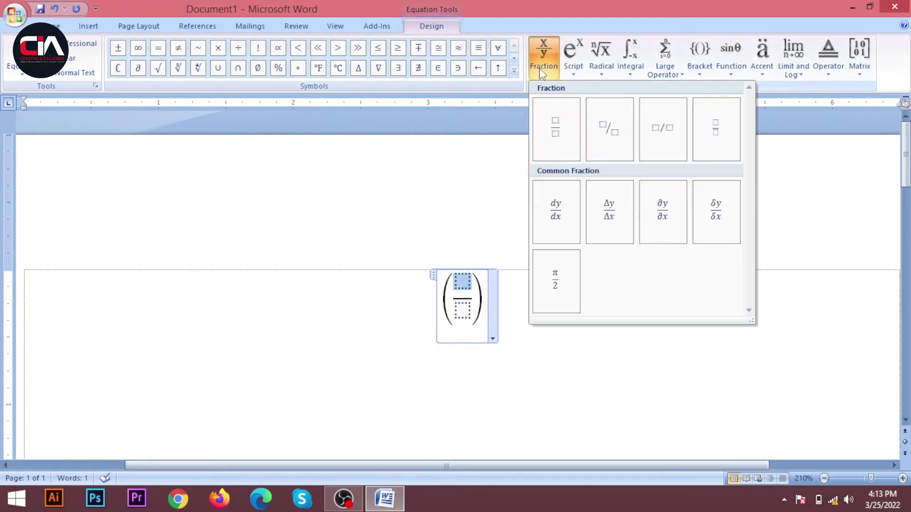
click(566, 122)
Fill the slots with 100 over 2 on top and 2000 + 200 below
click(463, 279)
text(1)
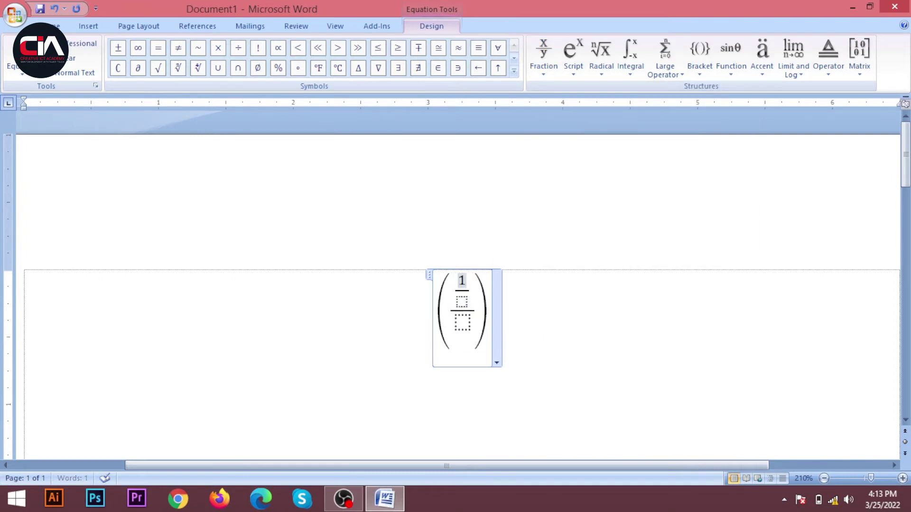
text(00)
key(Down)
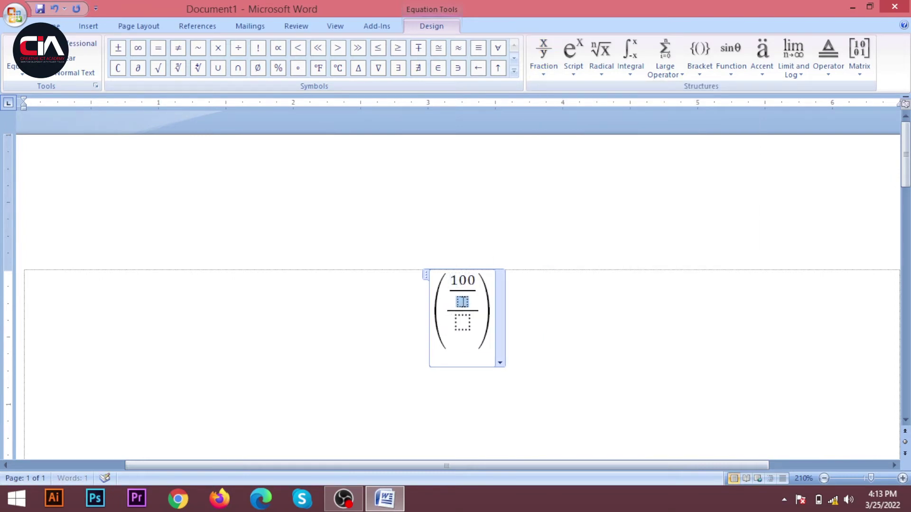
text(2)
key(Down)
text(2000 )
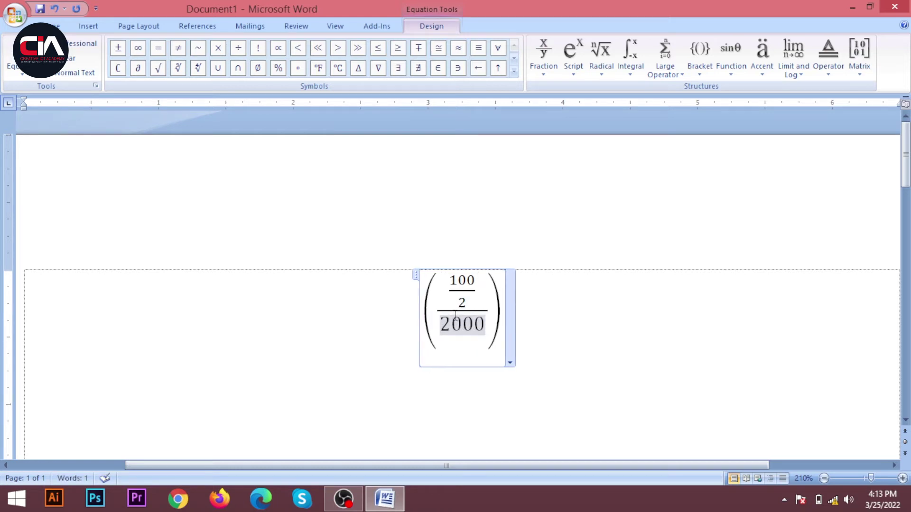
text(+)
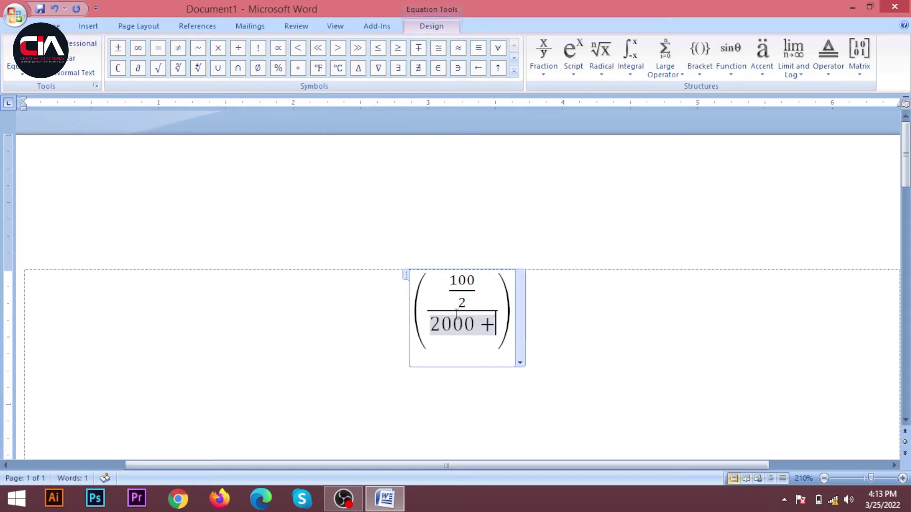
text( 200)
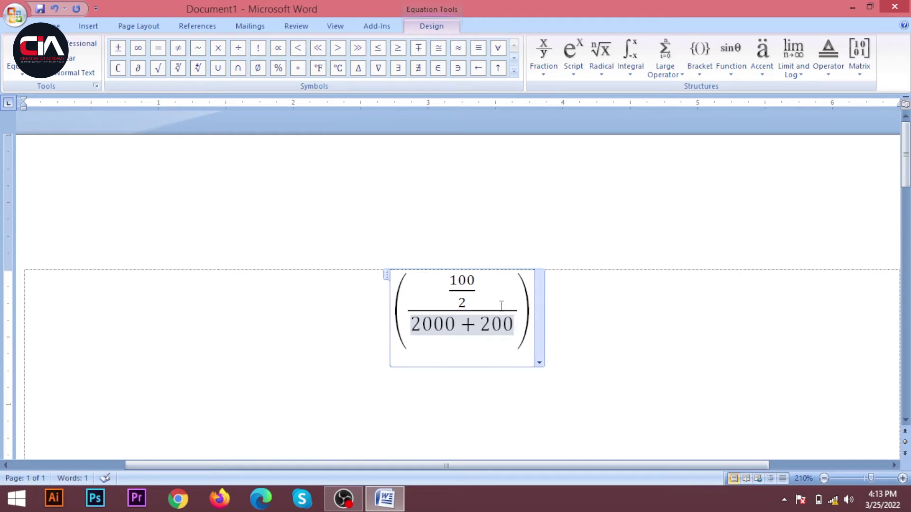
key(Right)
click(529, 313)
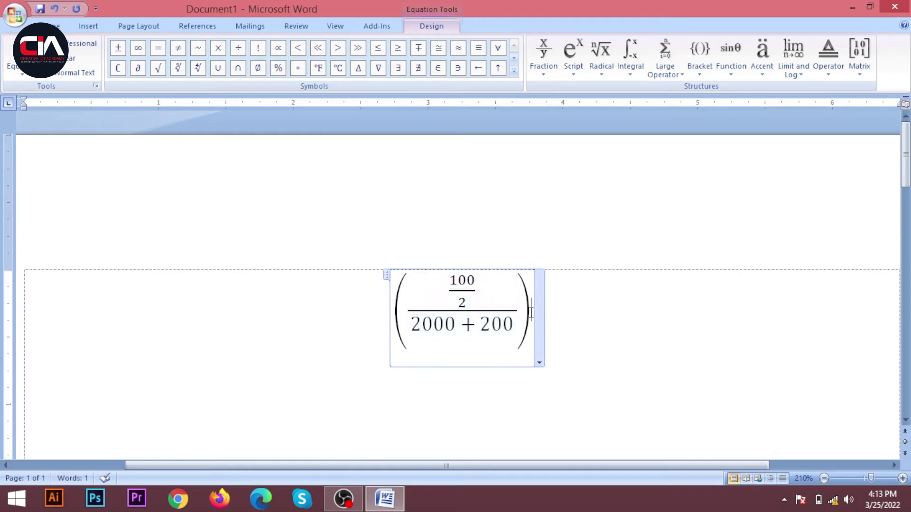
click(574, 69)
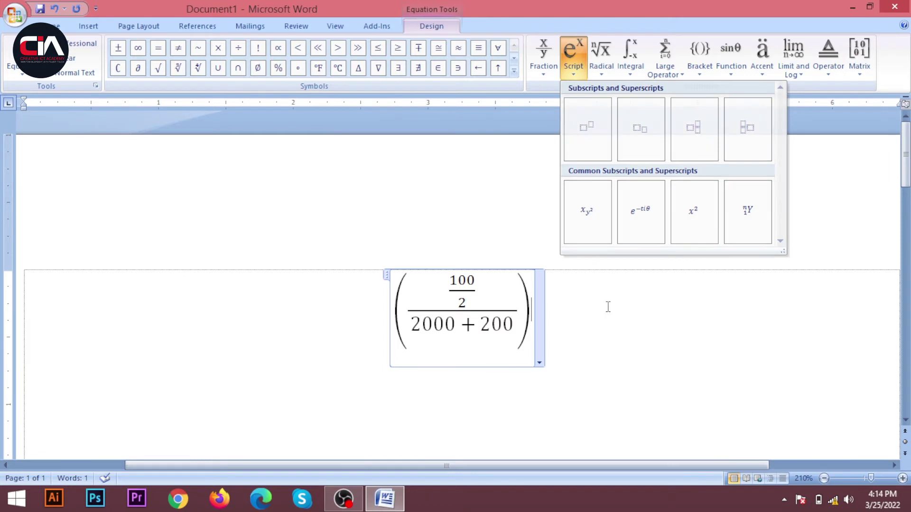
Leave the bracketed fraction equation, start a new line and insert an empty equation
click(564, 316)
click(564, 317)
key(Return)
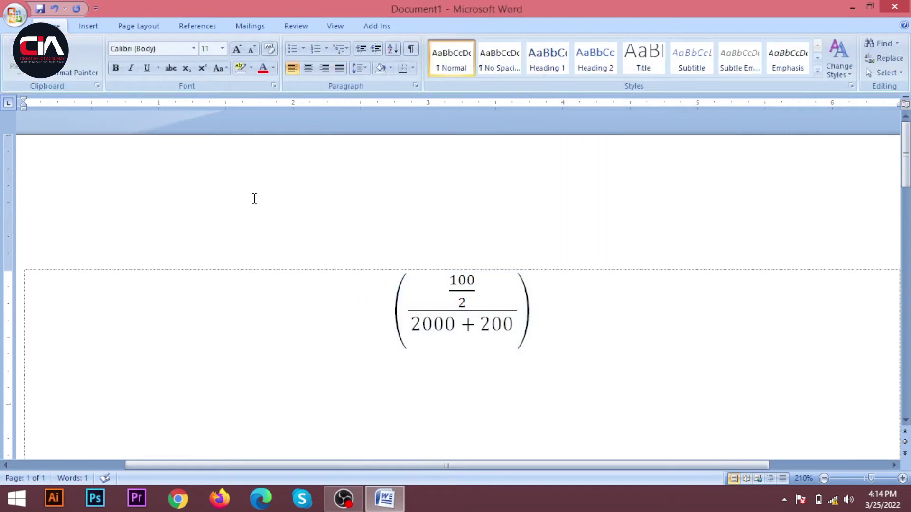
click(88, 26)
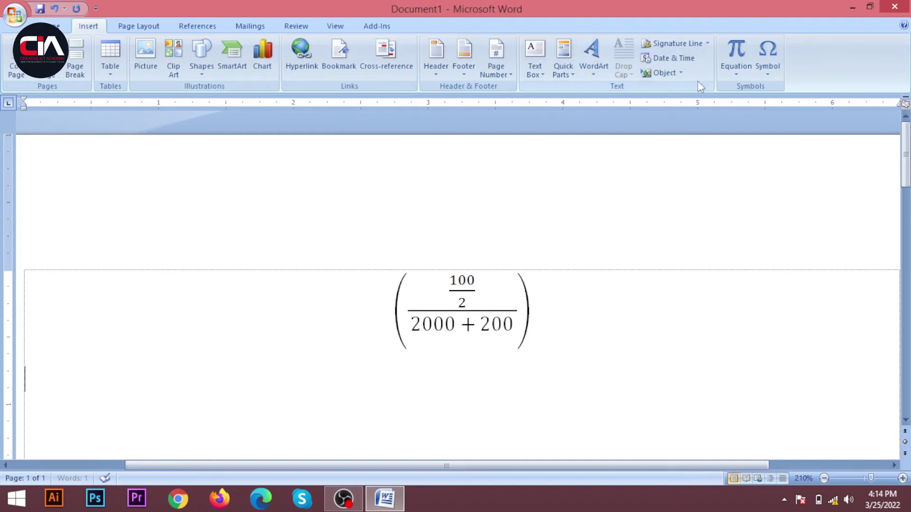
click(743, 72)
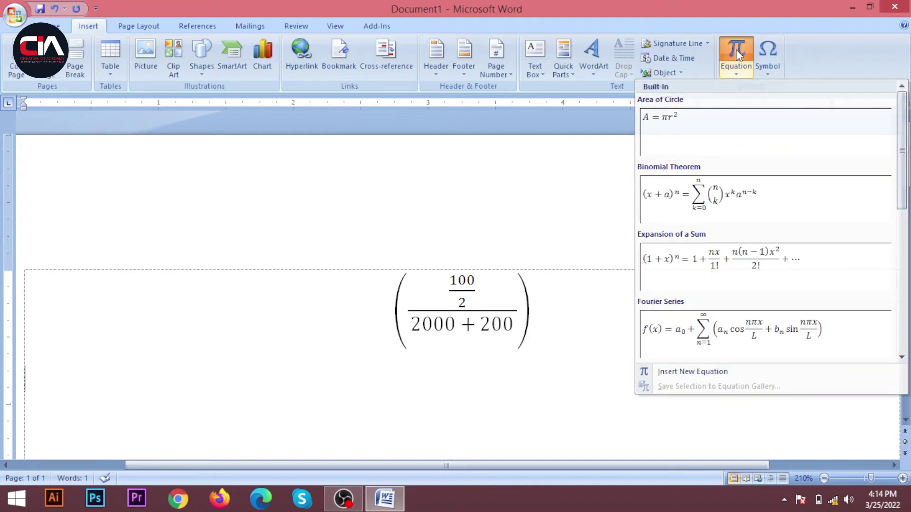
click(737, 53)
Switch the new equation to left alignment, then back to centred
scroll(450, 257, down, 4)
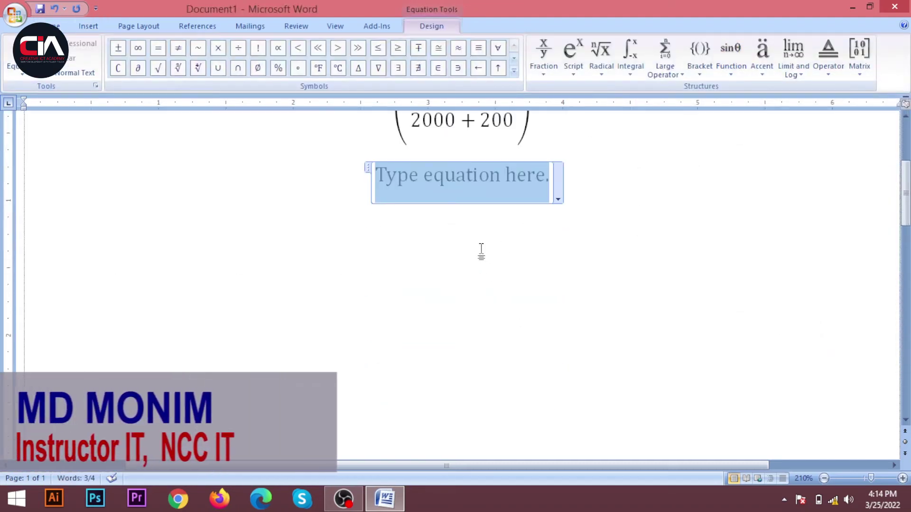
scroll(472, 220, up, 3)
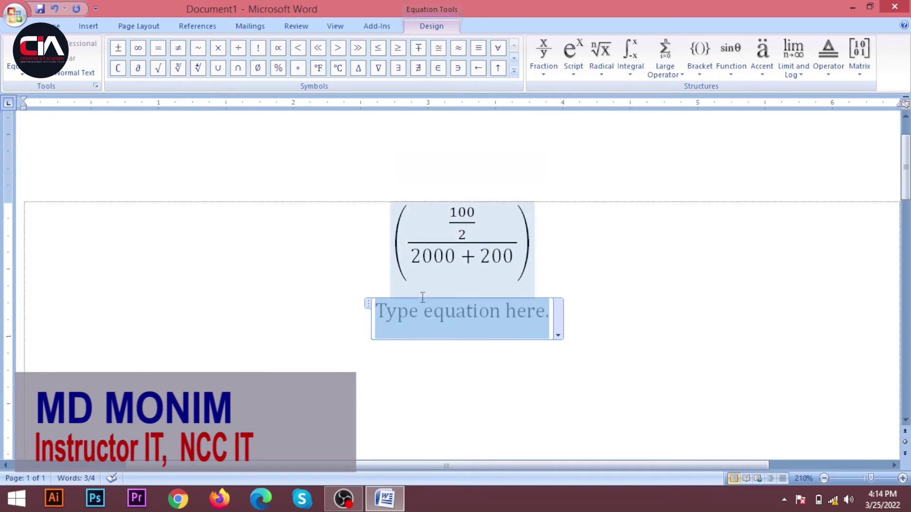
key(ctrl+l)
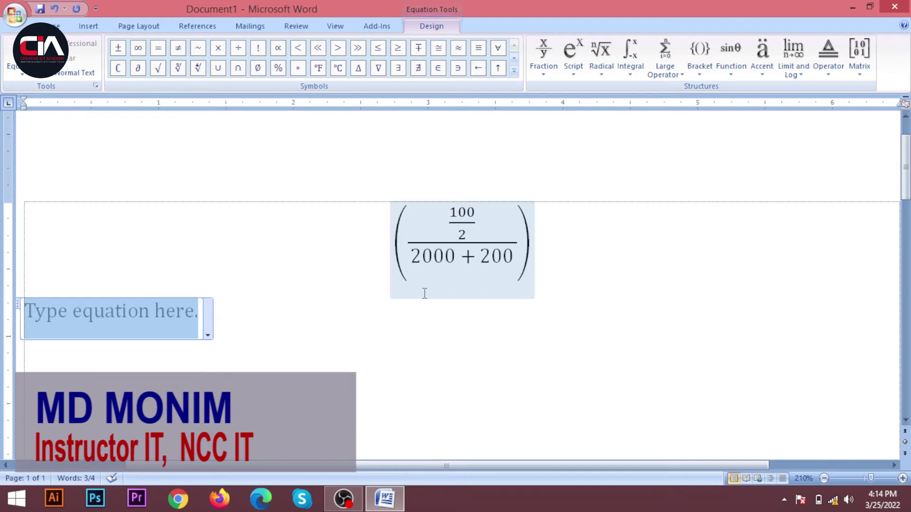
key(ctrl+e)
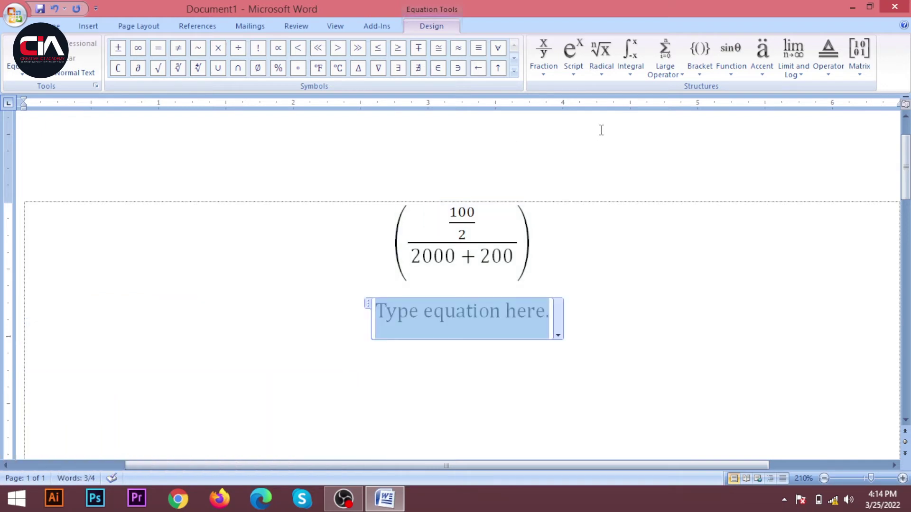
scroll(589, 116, down, 1)
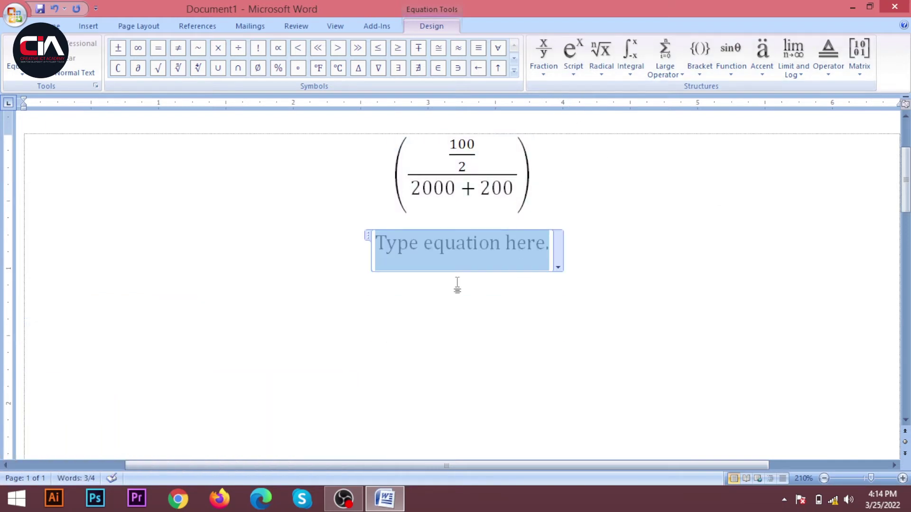
scroll(438, 287, up, 1)
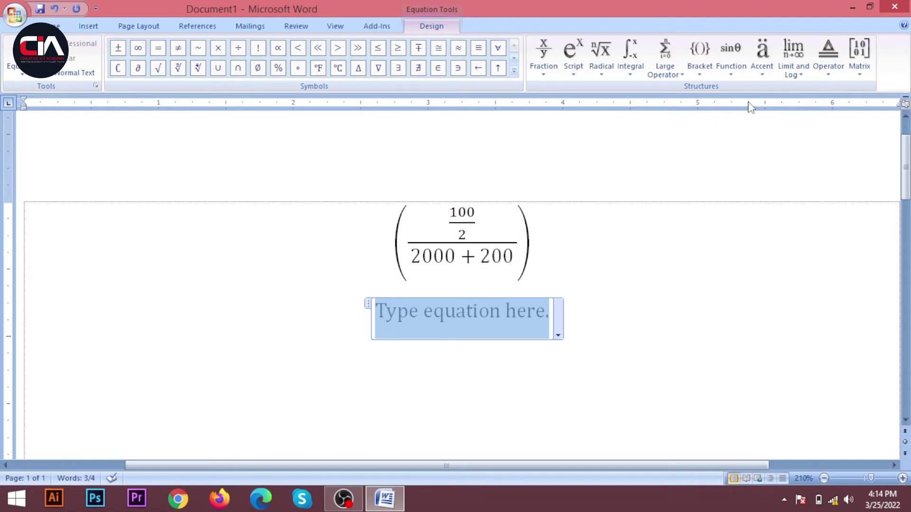
Wrap the new equation in round parentheses, then delete the empty bracket equation
click(705, 74)
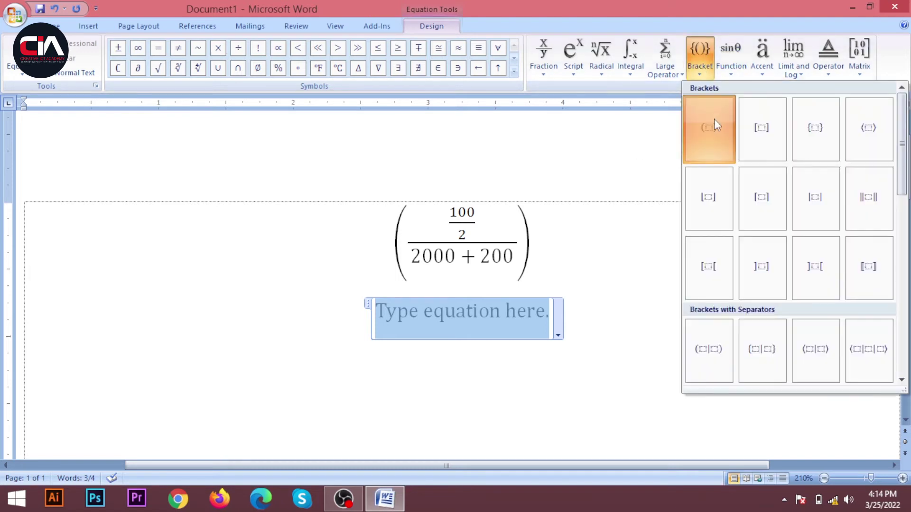
click(714, 120)
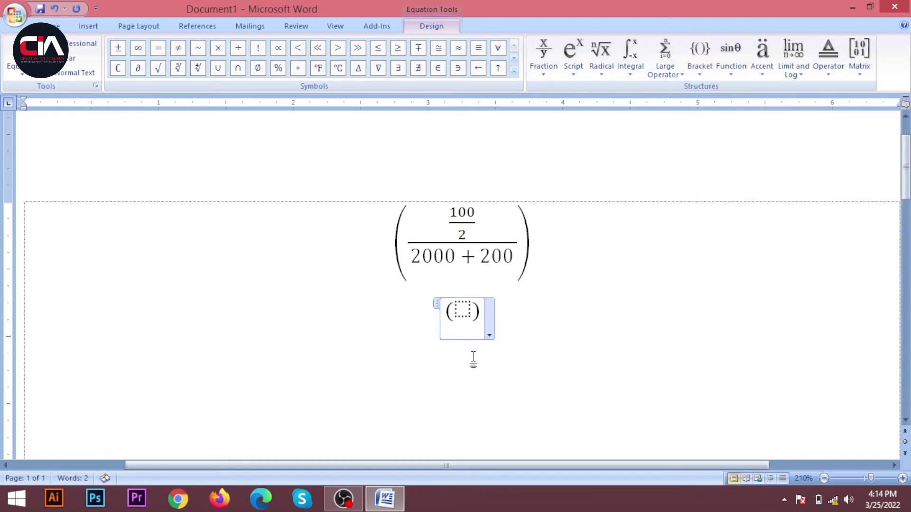
click(469, 308)
key(BackSpace)
key(BackSpace)
key(BackSpace)
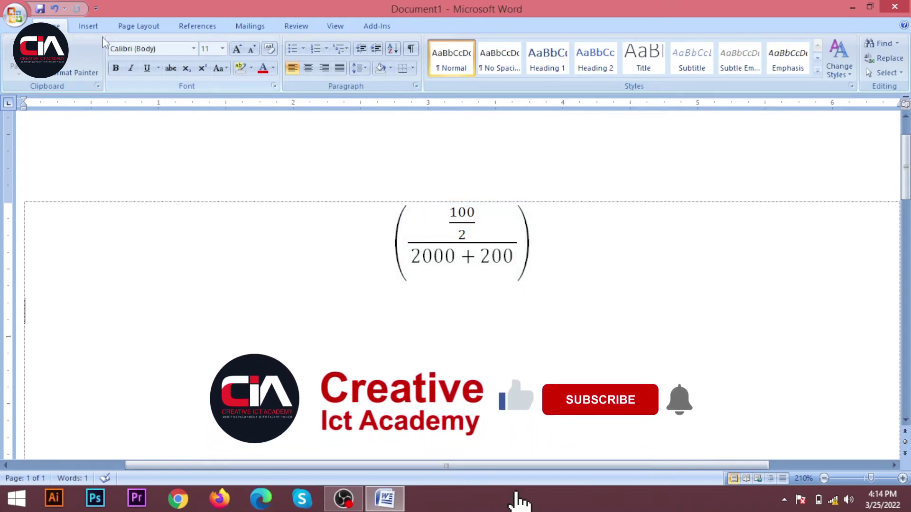
Insert a new equation holding an empty base-with-exponent superscript template
click(89, 26)
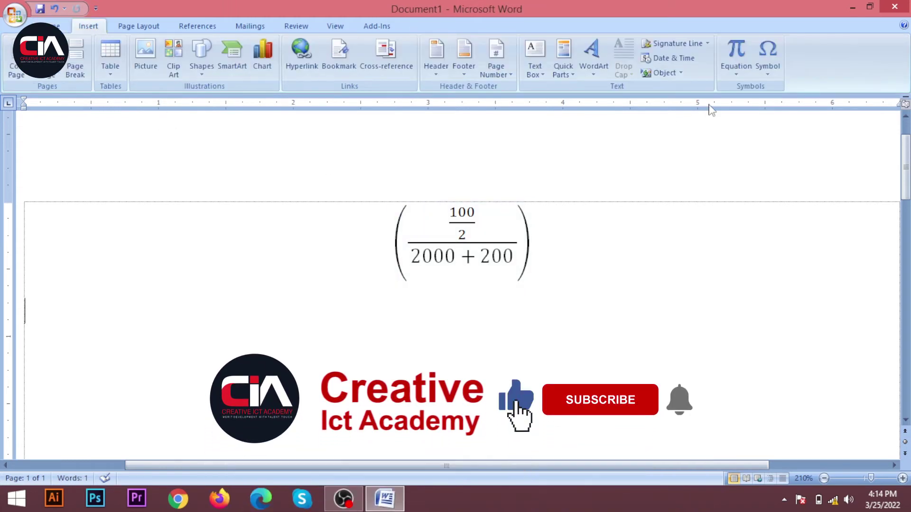
click(736, 52)
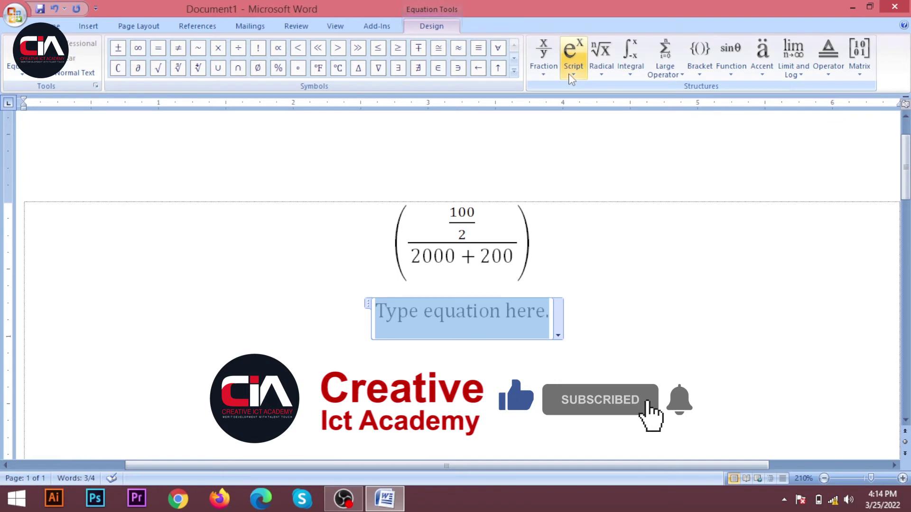
click(573, 53)
click(587, 123)
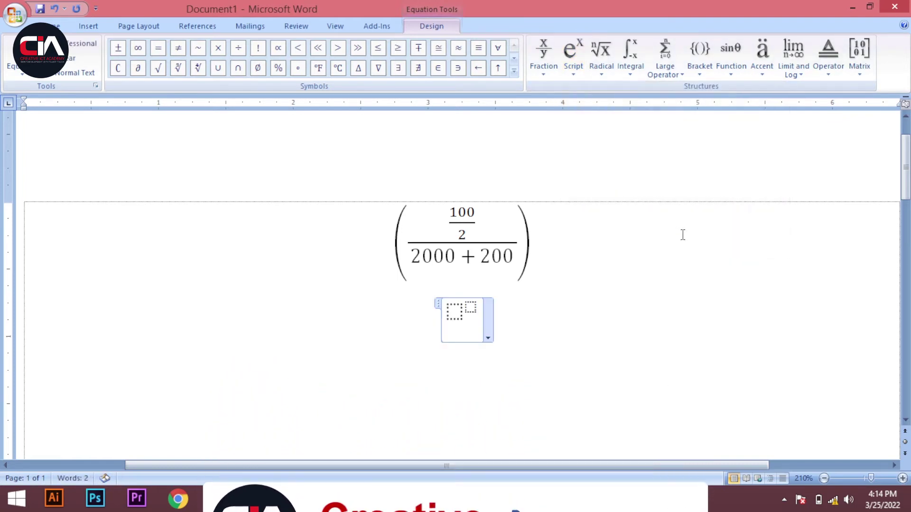
click(460, 313)
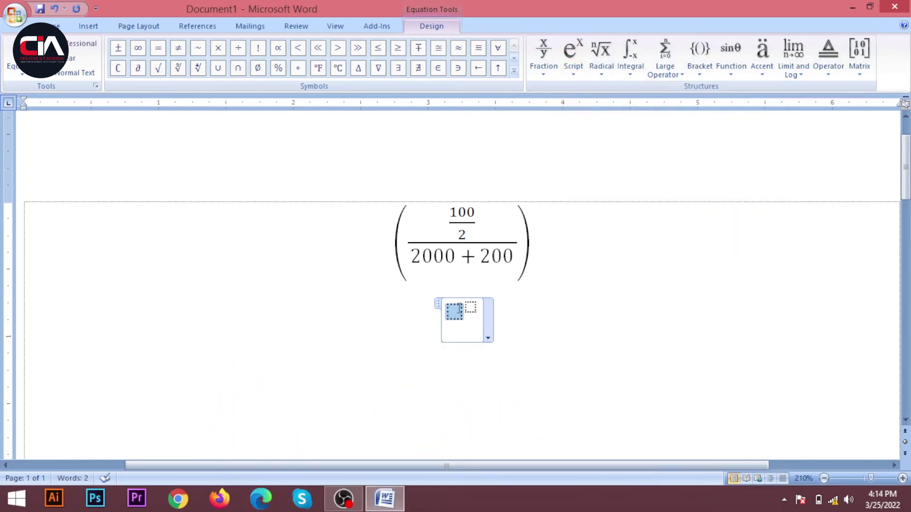
click(469, 309)
click(456, 312)
Fill the superscript with base (a + b) and exponent 2, removing stray characters
text(a )
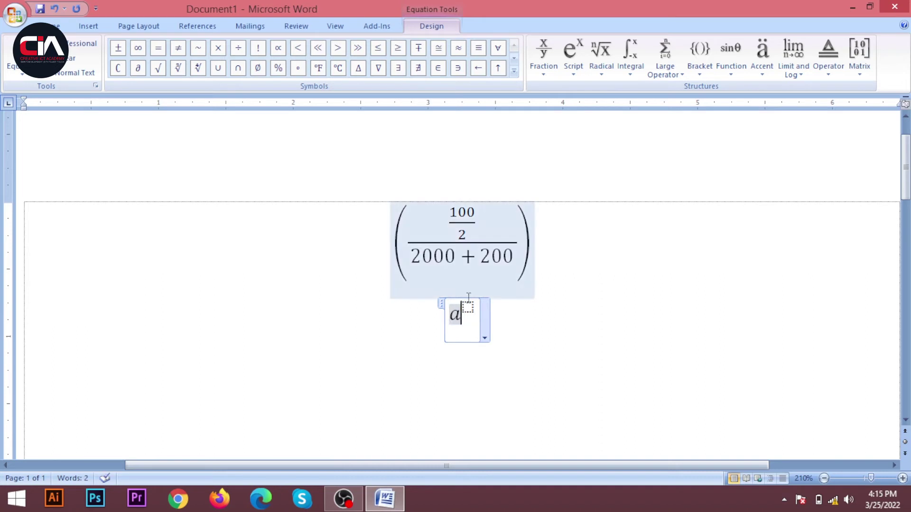
text(+ )
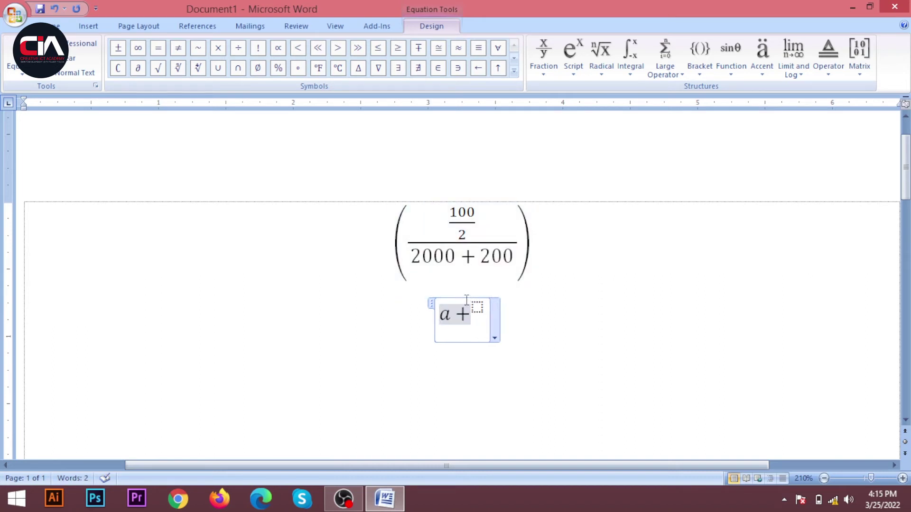
text(b)
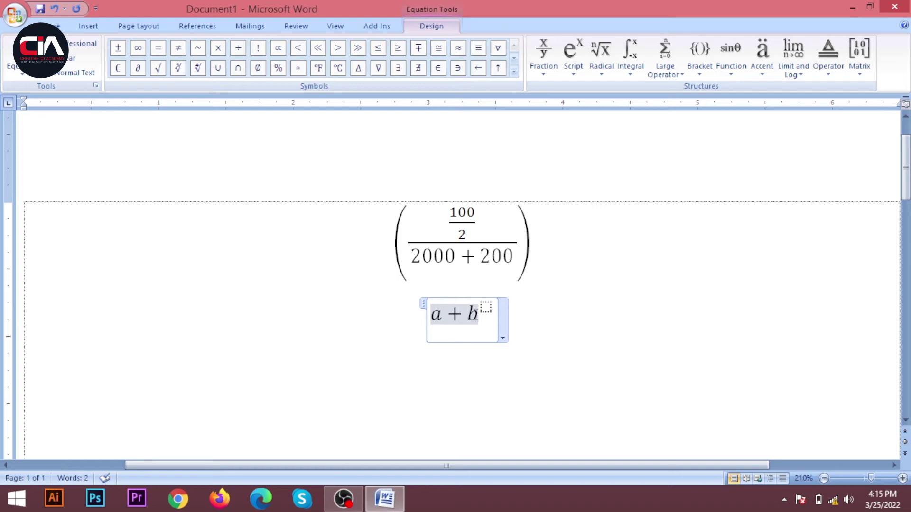
text())
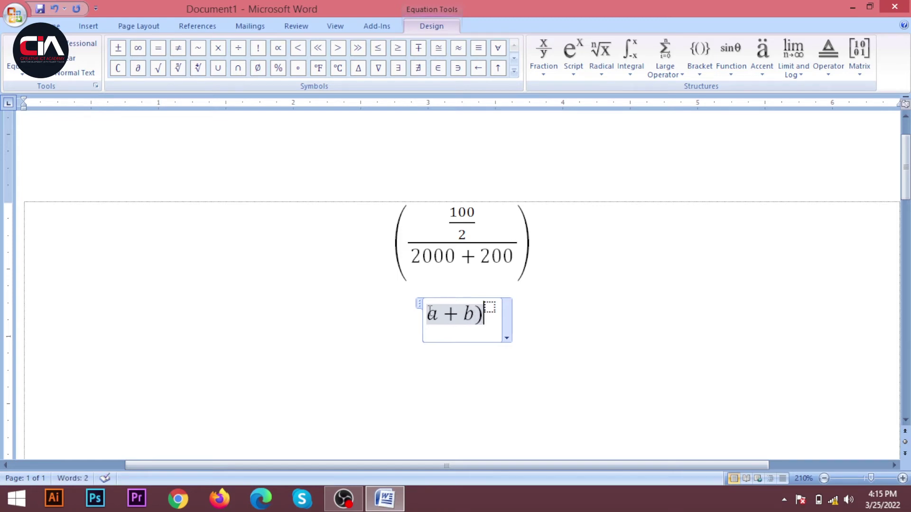
click(429, 313)
text(()
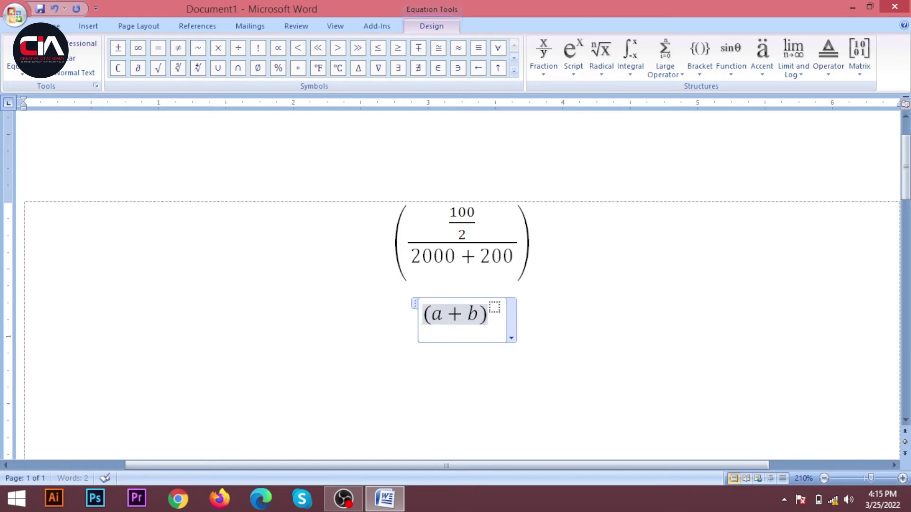
click(495, 308)
text(2)
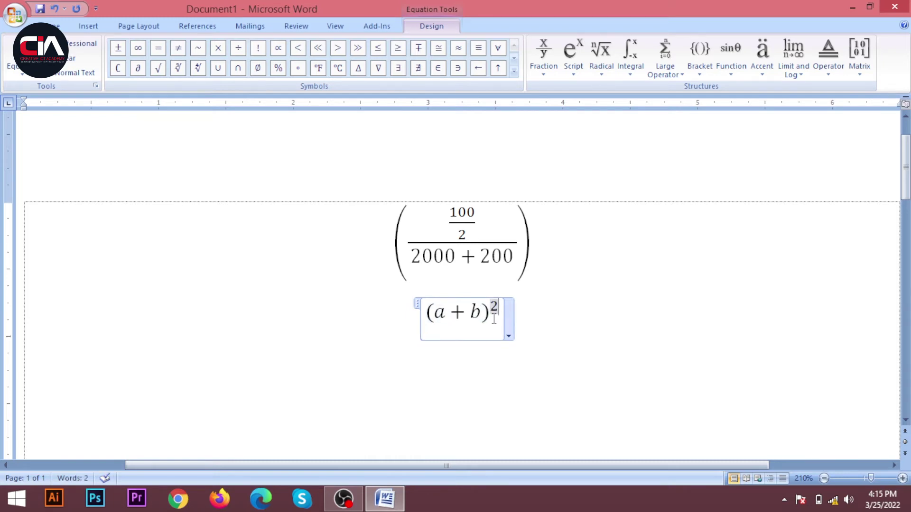
text(y66666)
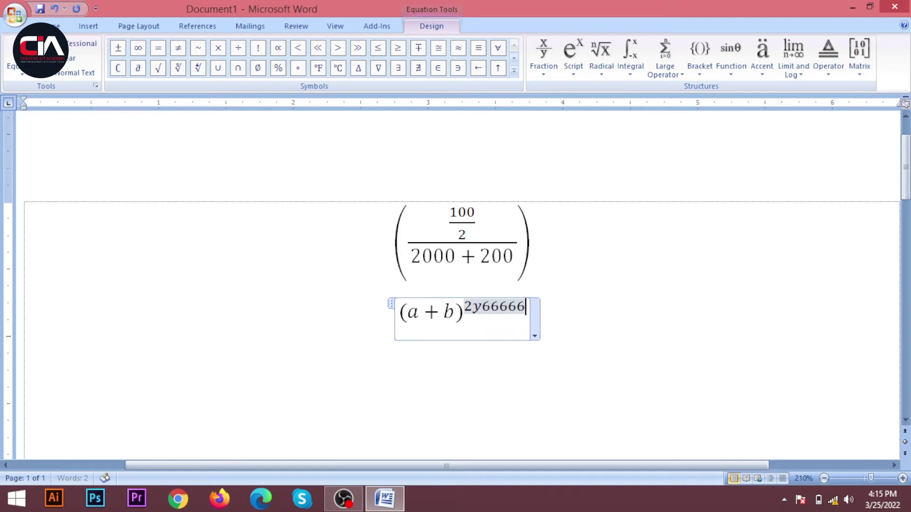
key(BackSpace)
key(BackSpace)
key(BackSpace)
key(BackSpace)
key(BackSpace)
key(BackSpace)
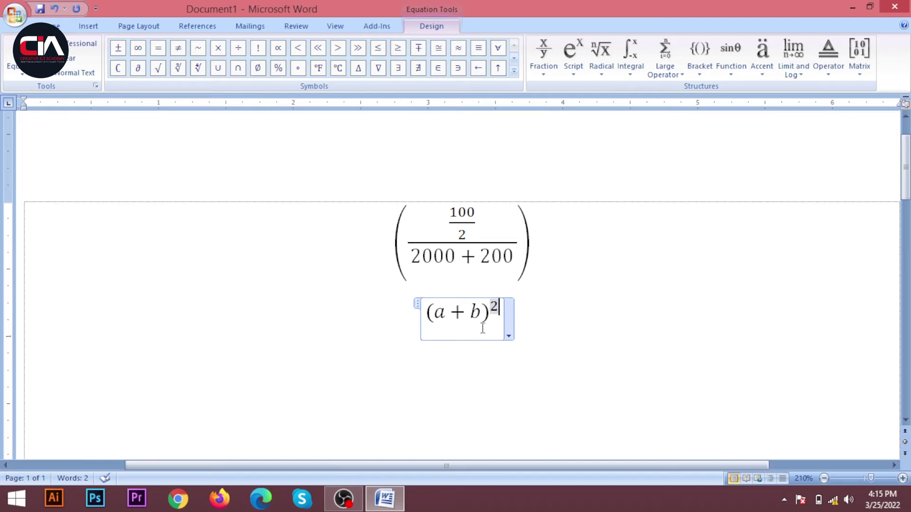
Check the (a + b) base and exponent 2, then add an equals sign after (a + b)²
double_click(482, 328)
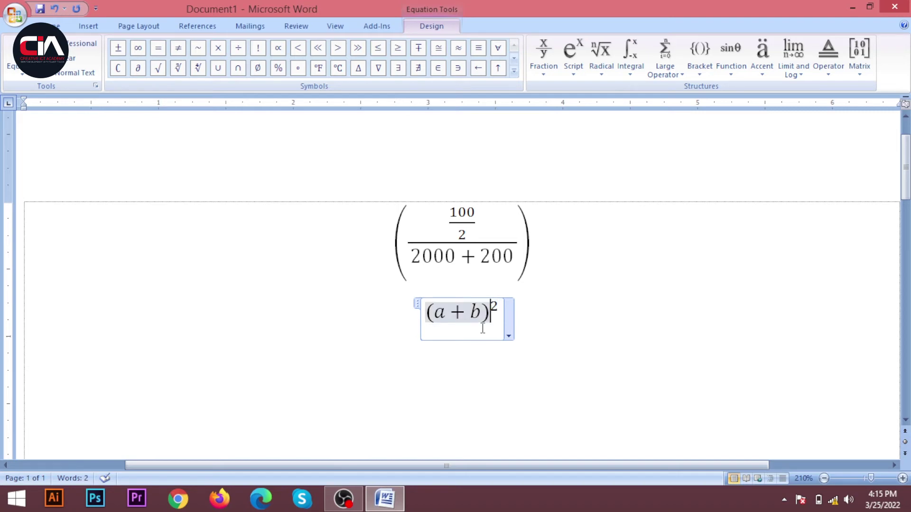
double_click(483, 328)
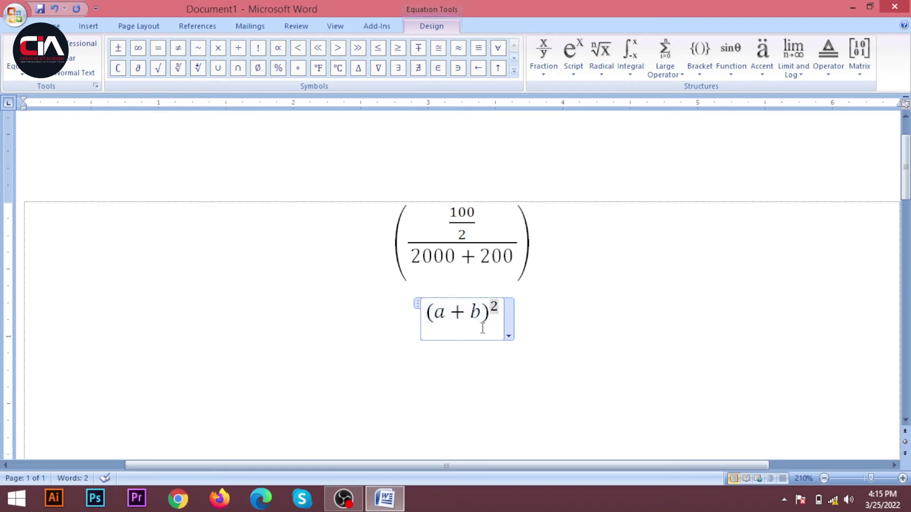
key(Right)
text(=)
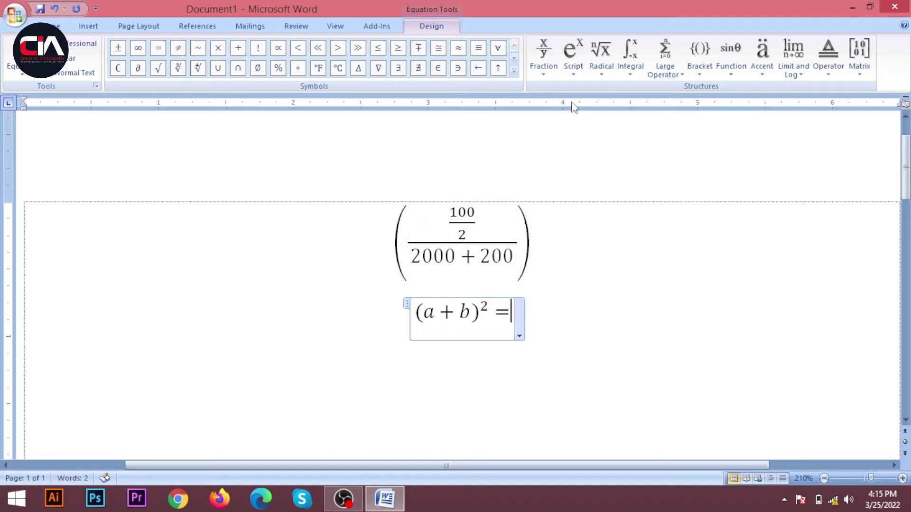
Add a² and then '+ 2ab +' after the equals sign
click(577, 75)
click(596, 125)
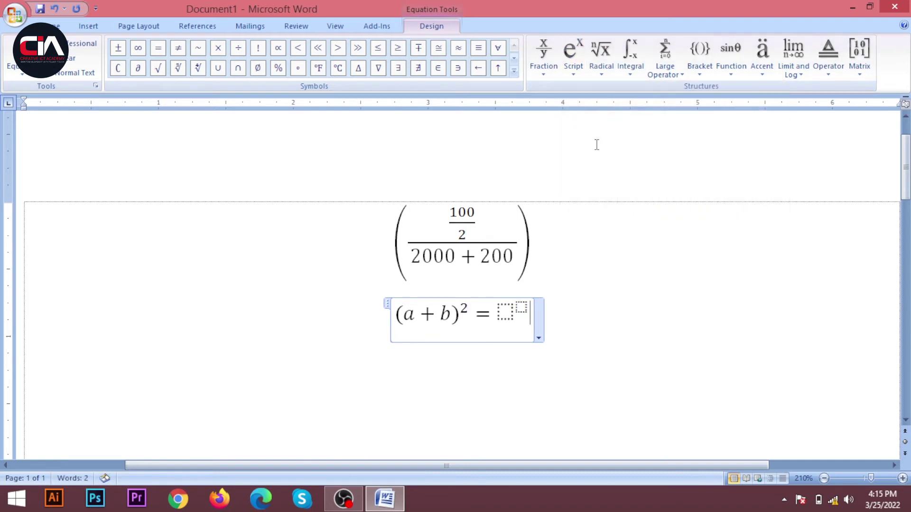
click(509, 314)
text(a)
click(521, 307)
text(2)
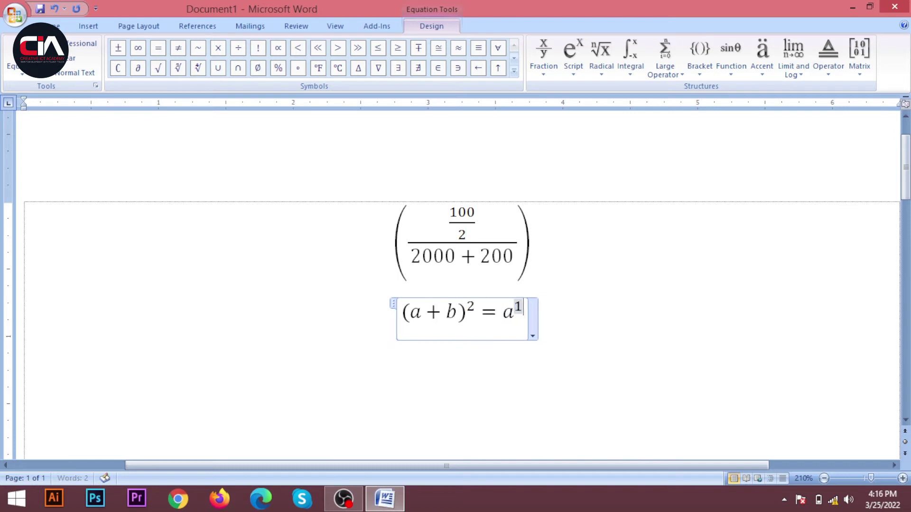
key(BackSpace)
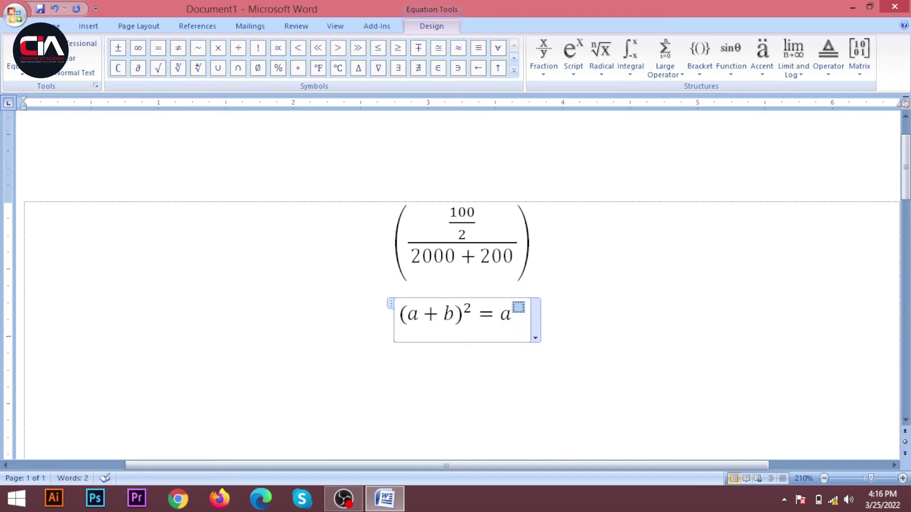
text(2)
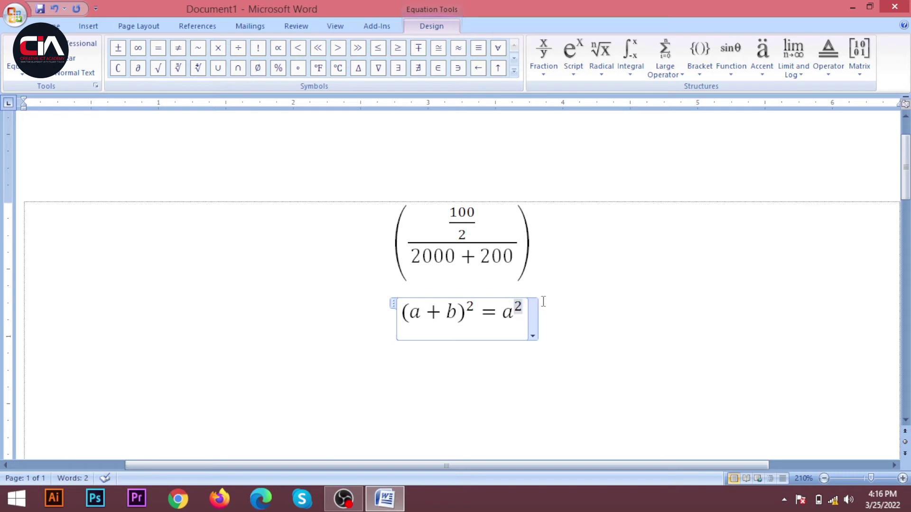
key(Right)
text(+ 2)
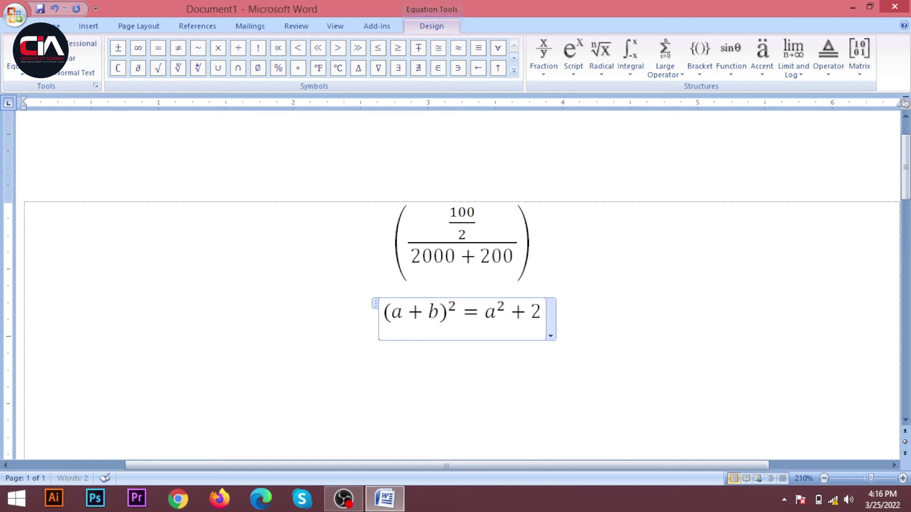
text(ab +)
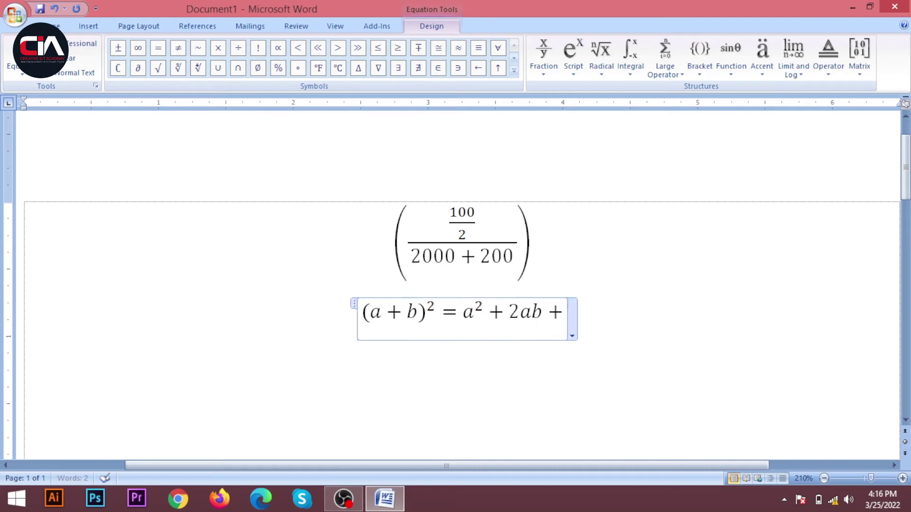
Insert a superscript b² to end the expansion and leave the equation
click(572, 59)
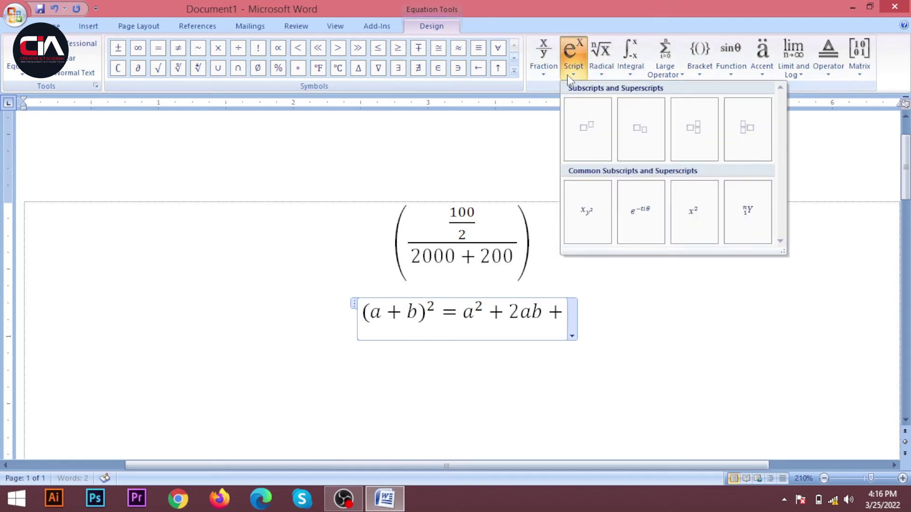
click(587, 135)
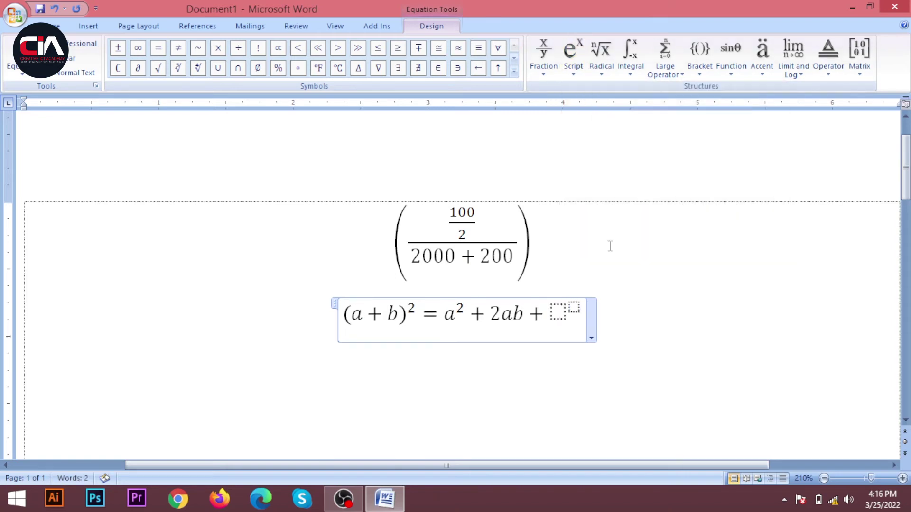
click(563, 312)
text(b)
key(Right)
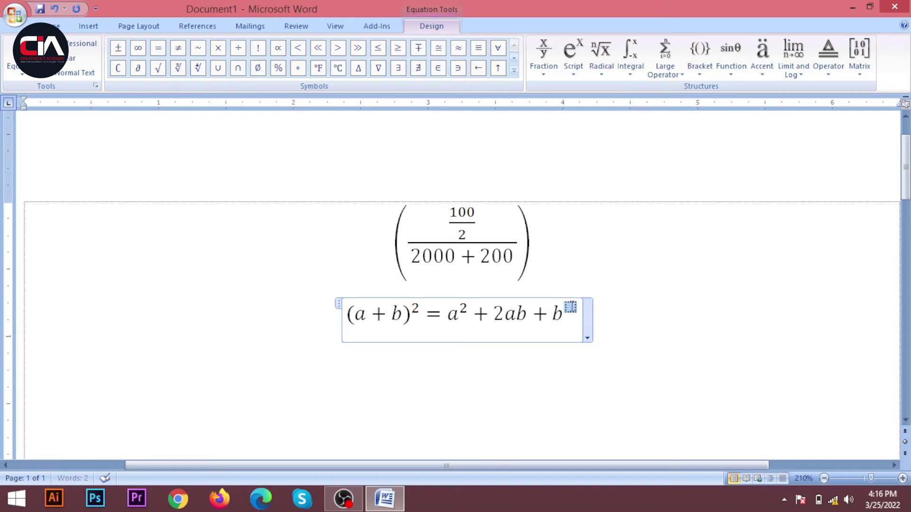
text(2)
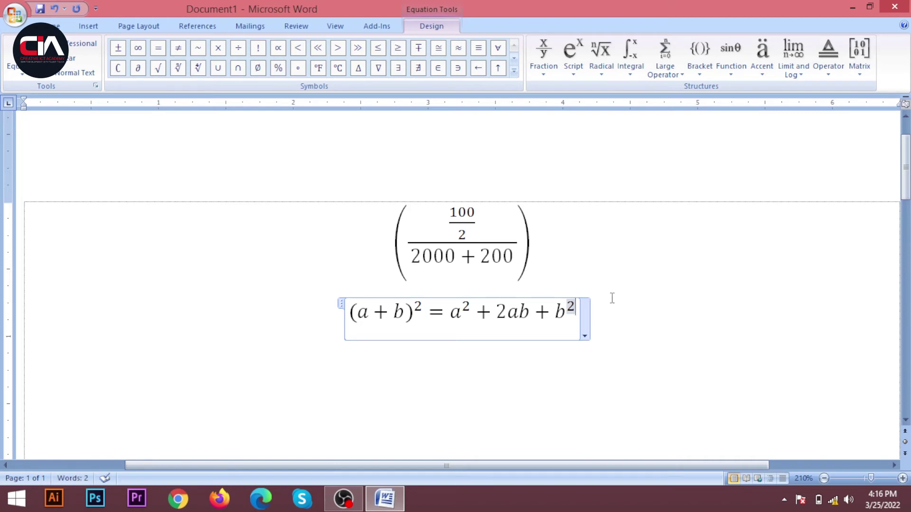
click(598, 313)
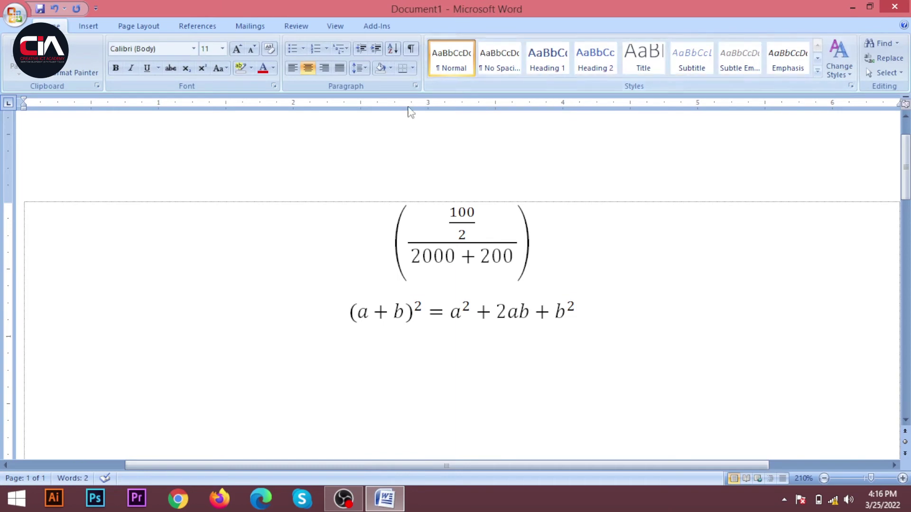
Start a new equation below with a square root containing a stacked fraction
click(94, 28)
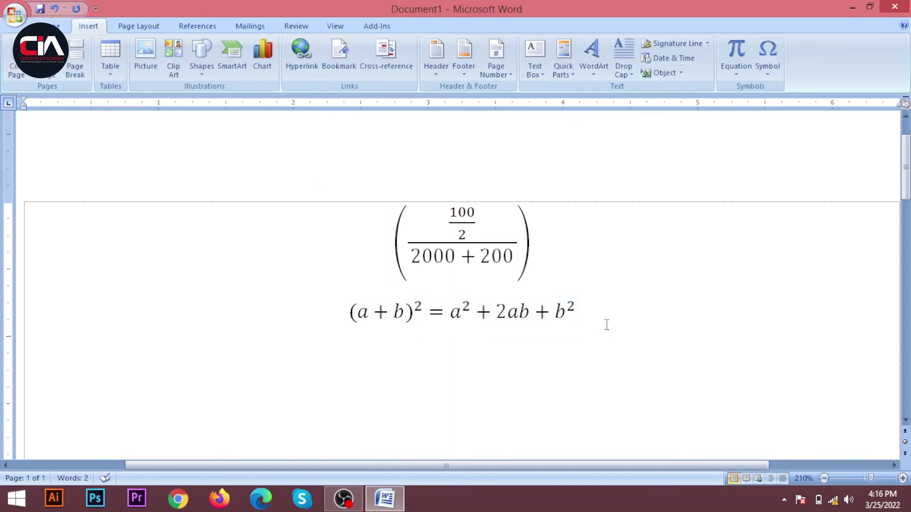
key(Return)
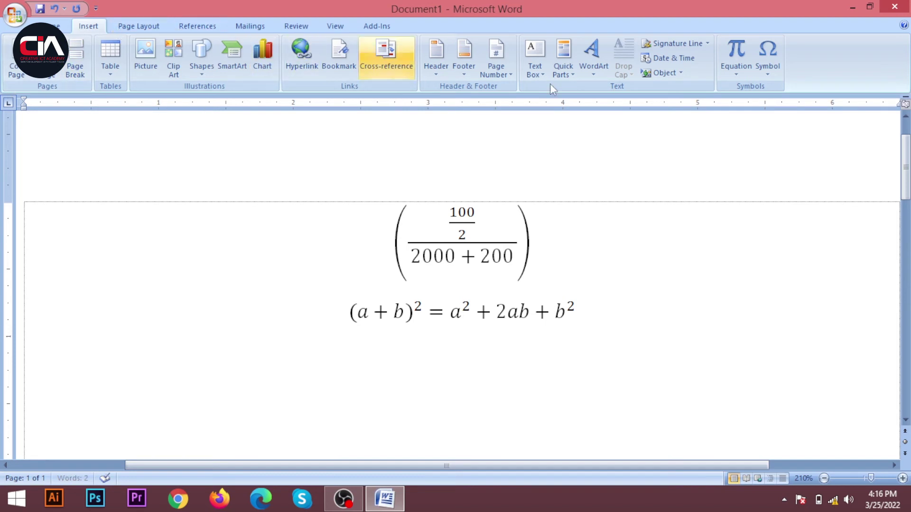
click(736, 51)
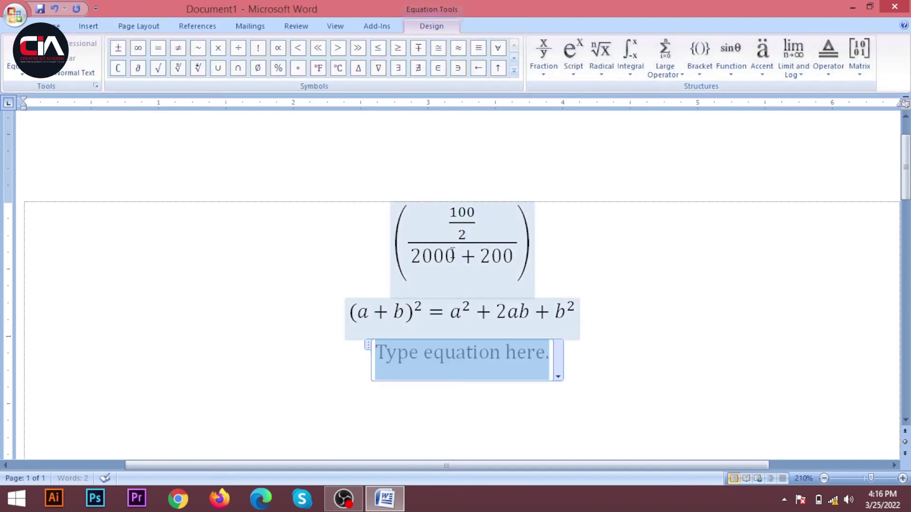
click(602, 55)
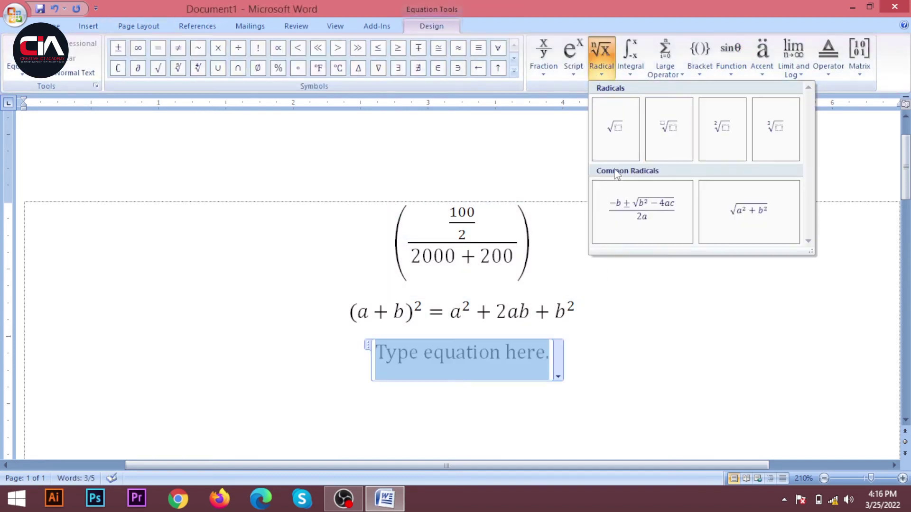
click(617, 129)
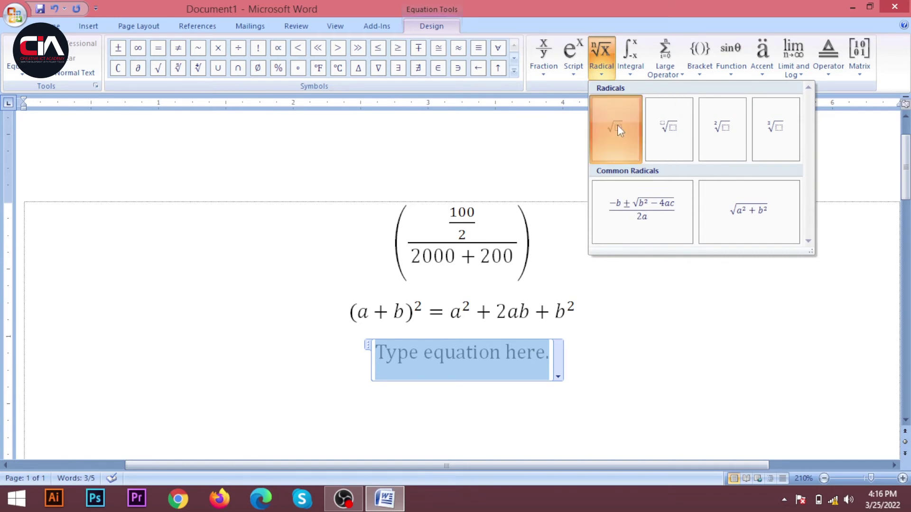
click(473, 355)
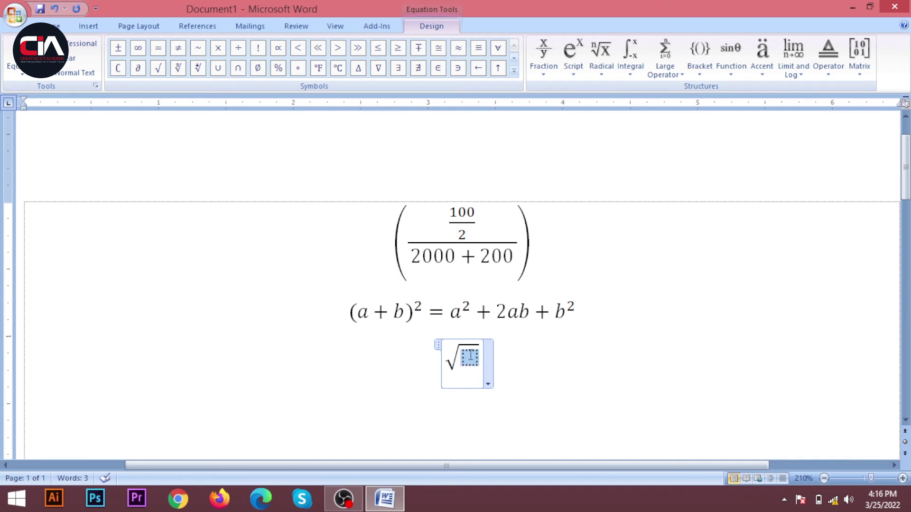
click(544, 52)
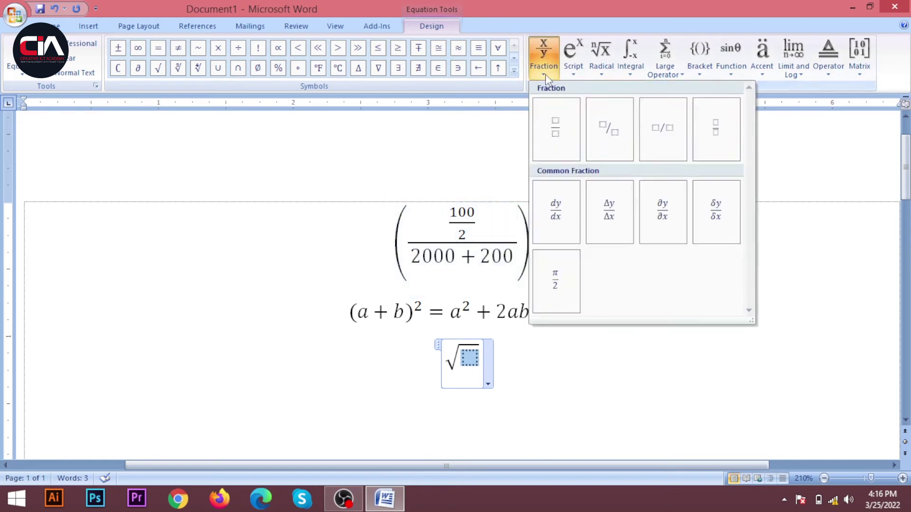
click(557, 111)
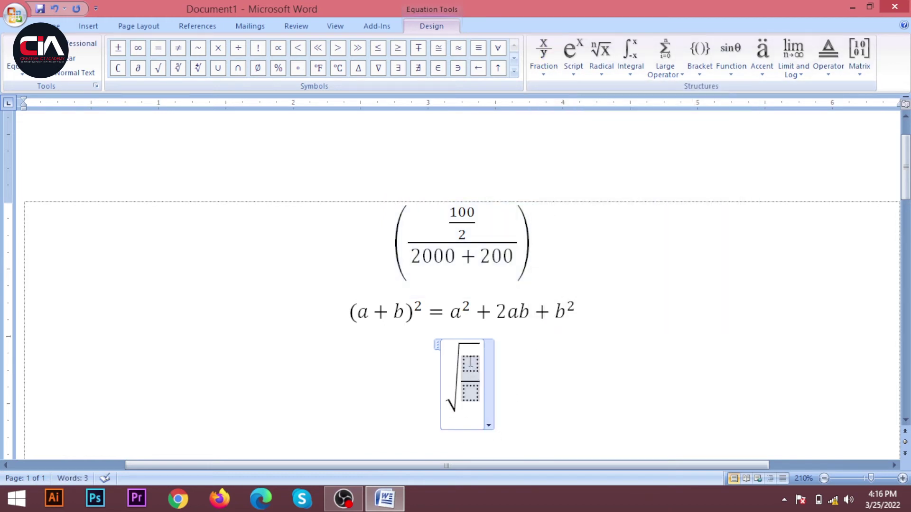
Fill the fraction with numerator 100+2−1 and denominator 4
text(100)
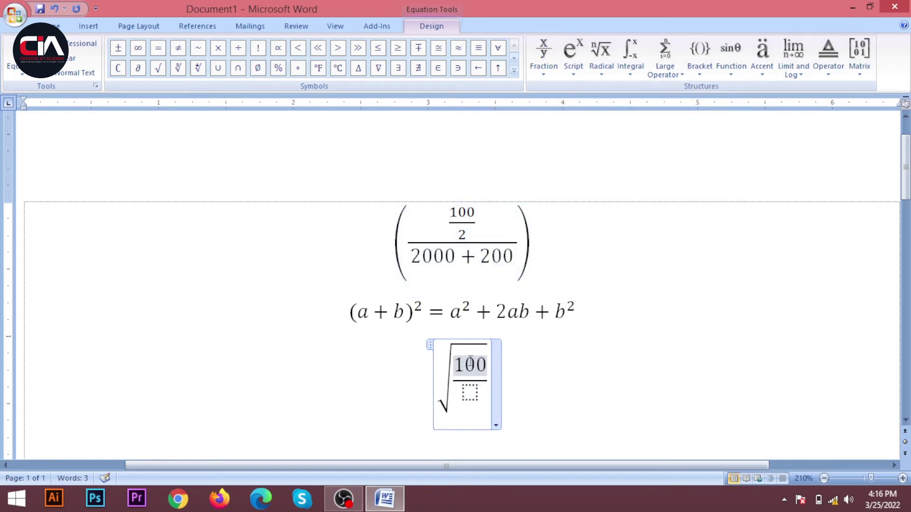
text(+2-)
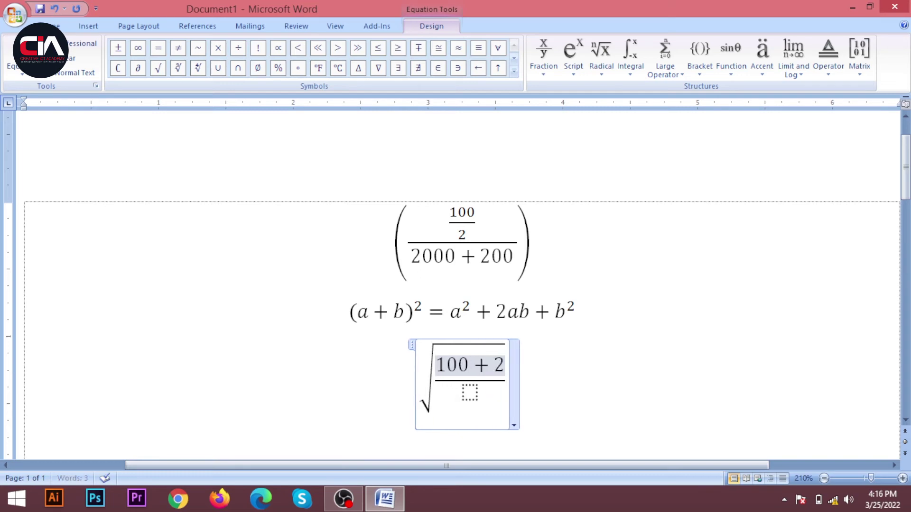
triple_click(471, 365)
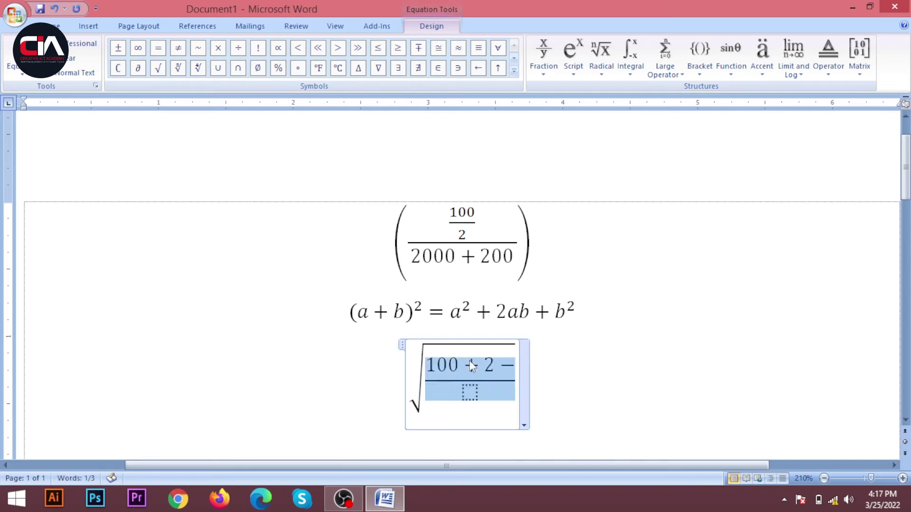
click(480, 382)
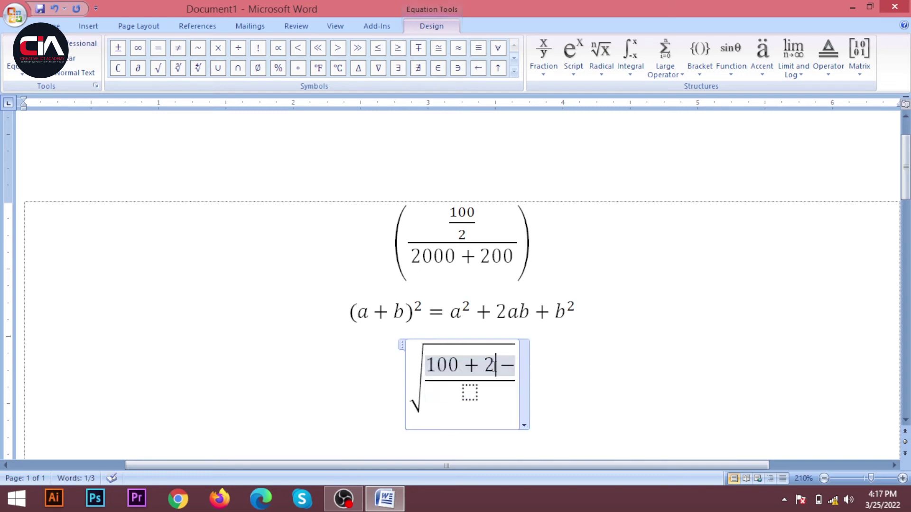
click(516, 365)
text(1)
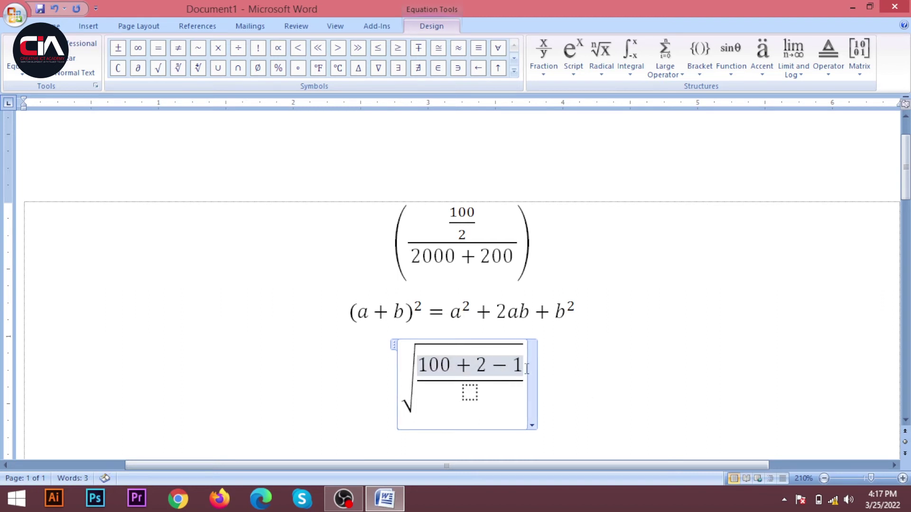
click(469, 392)
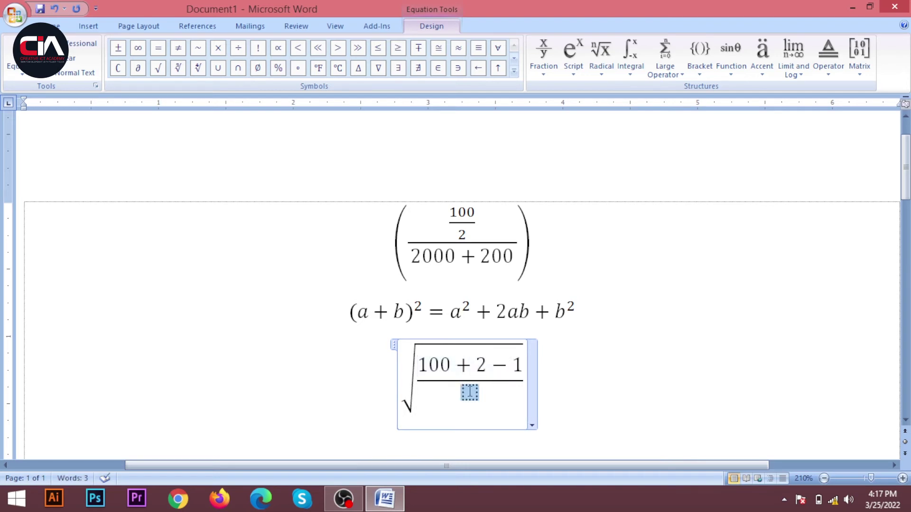
text(4)
Delete the stray 7s and 5s typed after the fraction
click(527, 382)
text(77777)
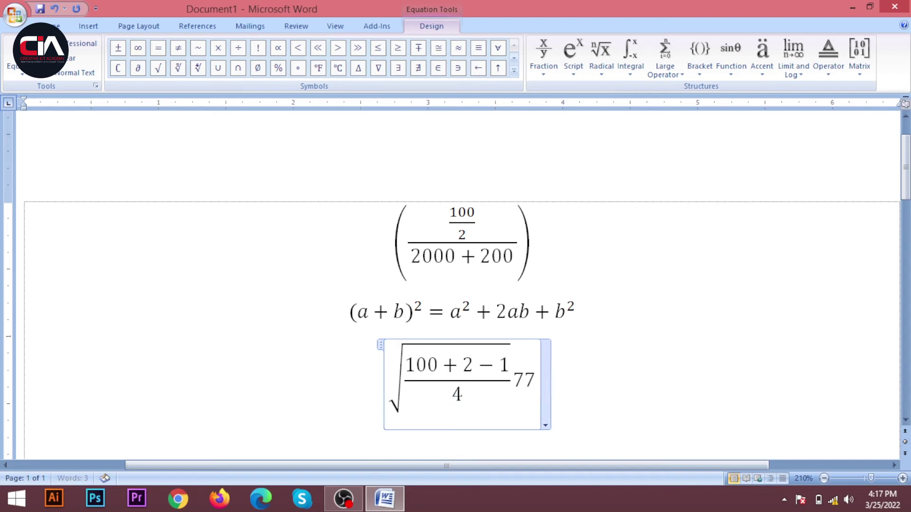
key(BackSpace)
key(BackSpace)
key(BackSpace)
key(BackSpace)
key(BackSpace)
key(Left)
key(shift+Home)
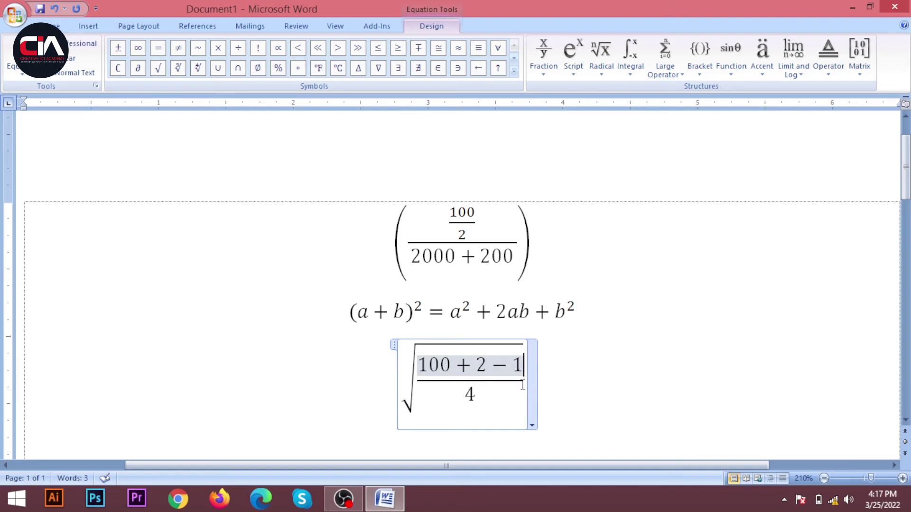
key(shift+Home)
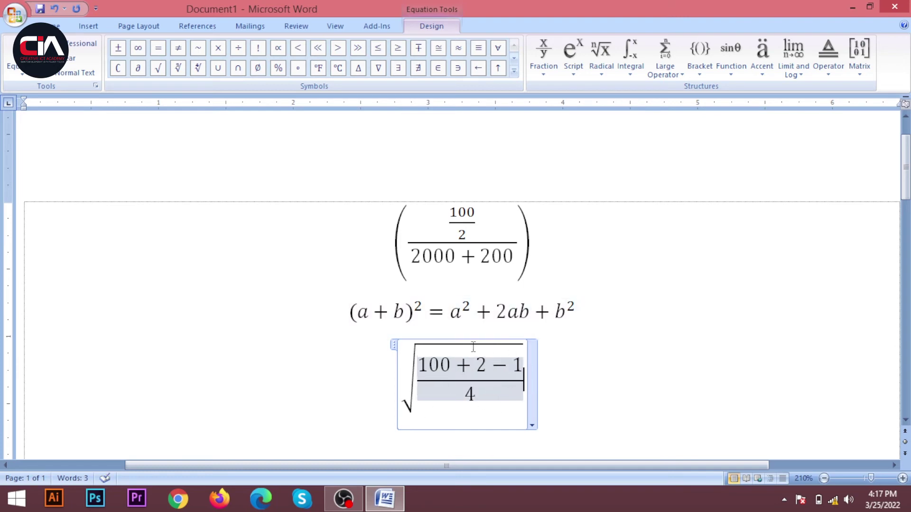
text(5555)
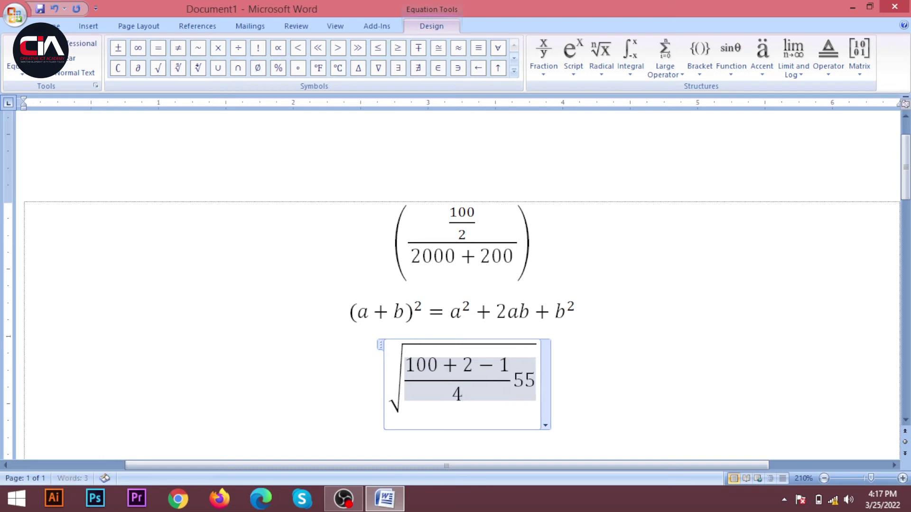
key(BackSpace)
key(BackSpace)
key(BackSpace)
key(BackSpace)
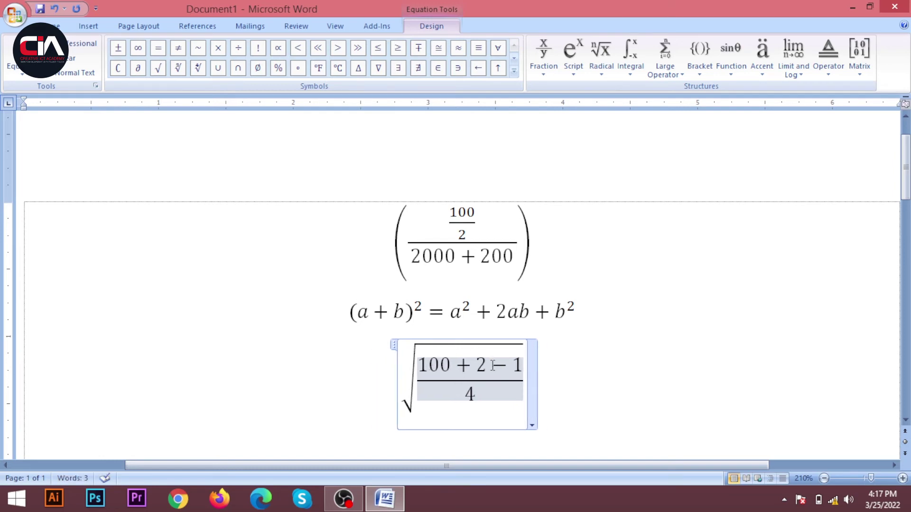
key(Right)
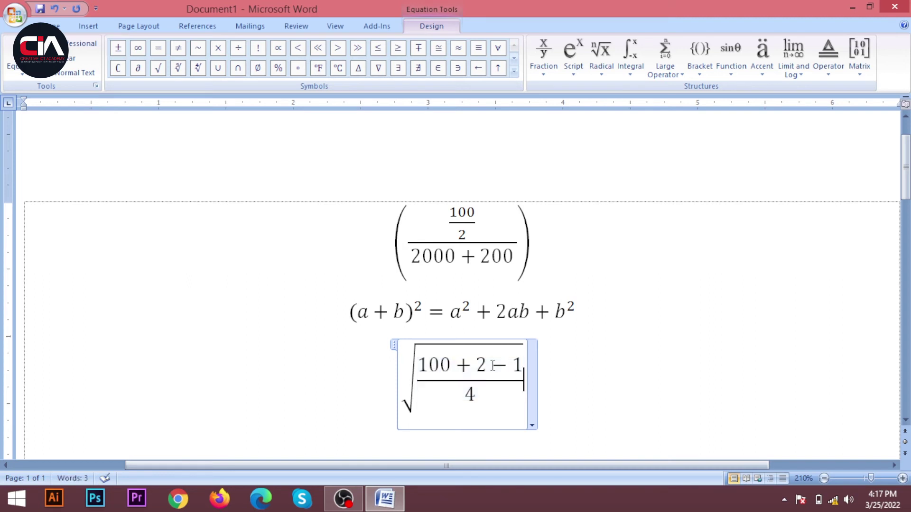
text(77777)
key(BackSpace)
key(BackSpace)
key(BackSpace)
key(BackSpace)
key(BackSpace)
click(514, 70)
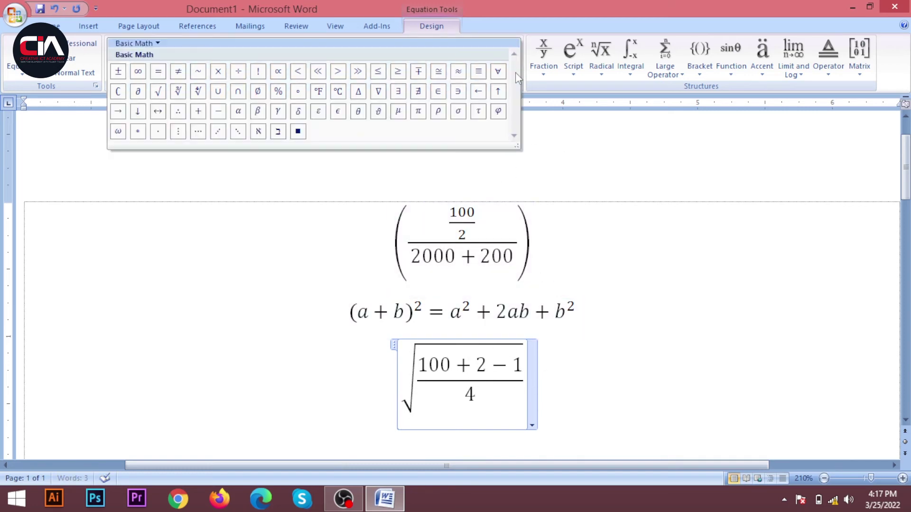
Multiply the fraction by a cube root containing 555
click(218, 72)
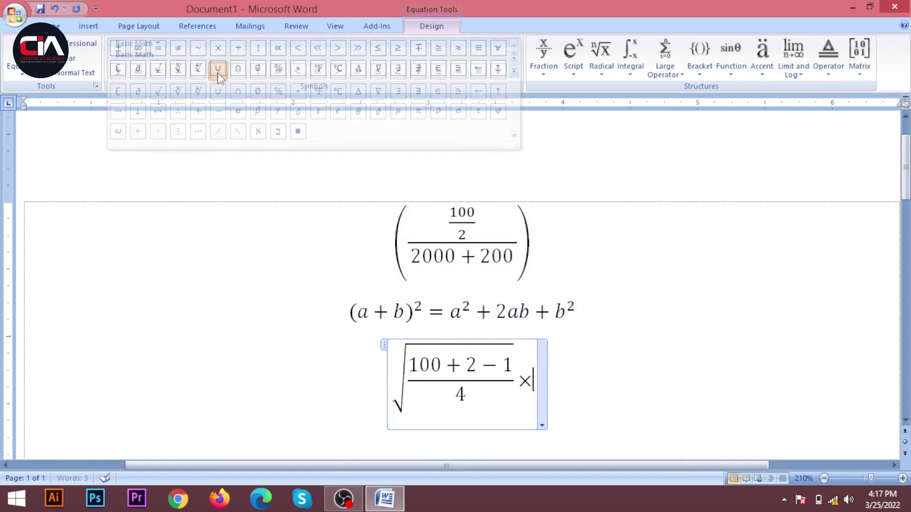
click(603, 74)
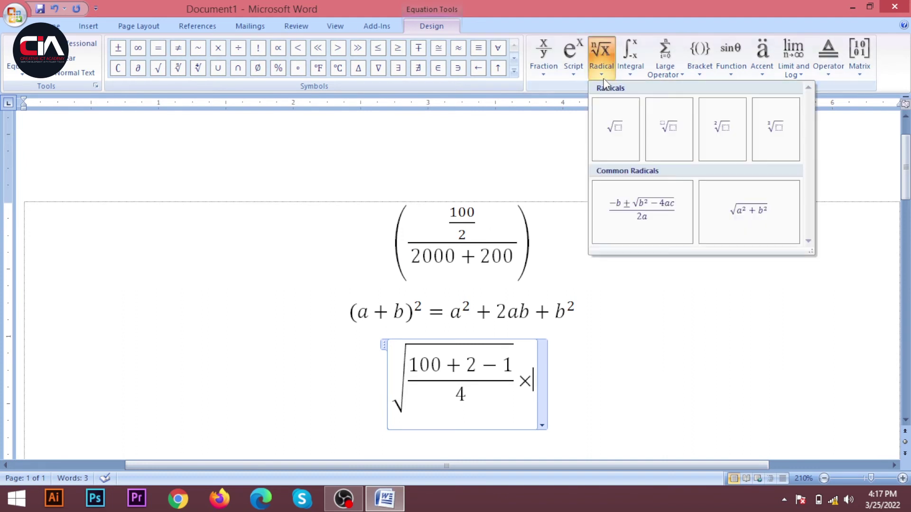
click(773, 138)
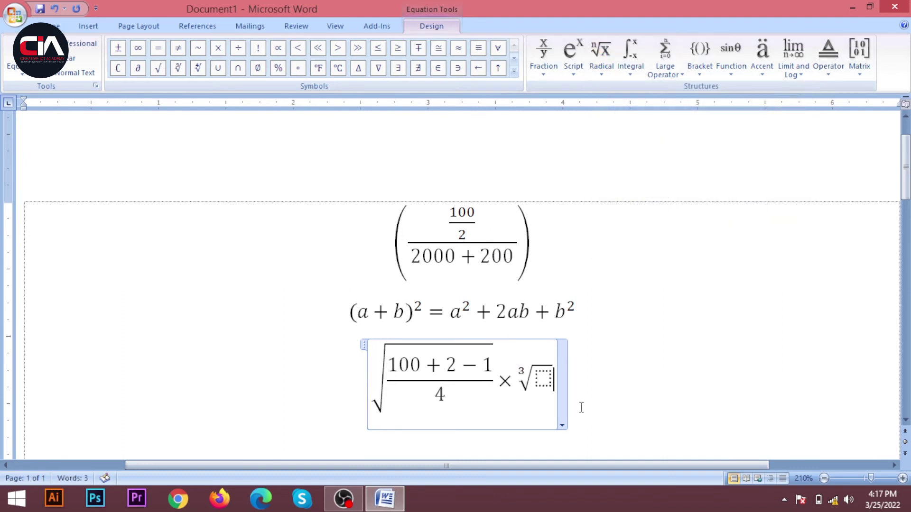
click(527, 369)
click(545, 378)
text(555)
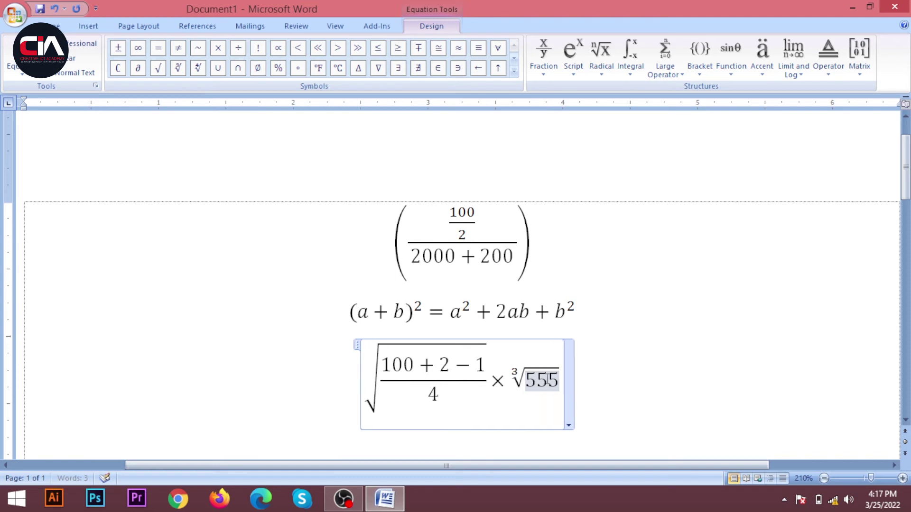
Add a double integral with upper limit 22, lower limit 11 and integrand 33
click(626, 77)
click(693, 232)
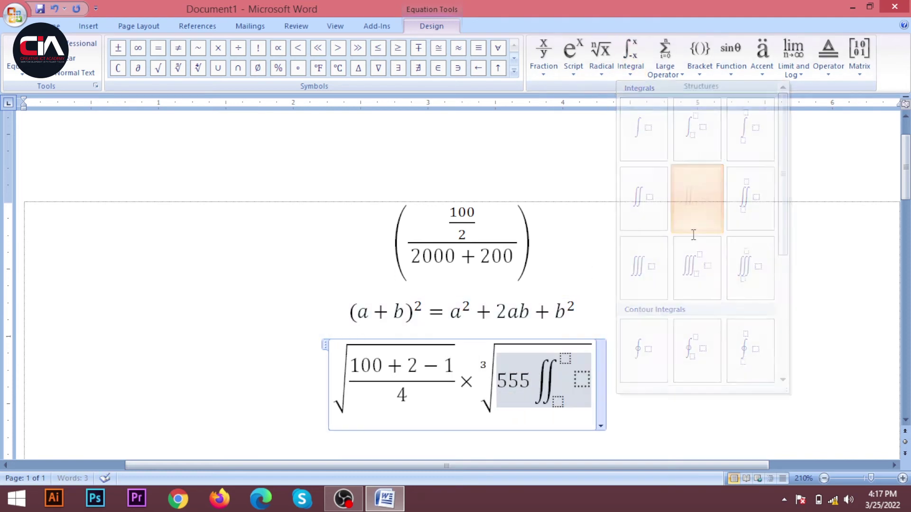
click(566, 360)
text(22)
key(Right)
text(33)
click(555, 402)
text(11)
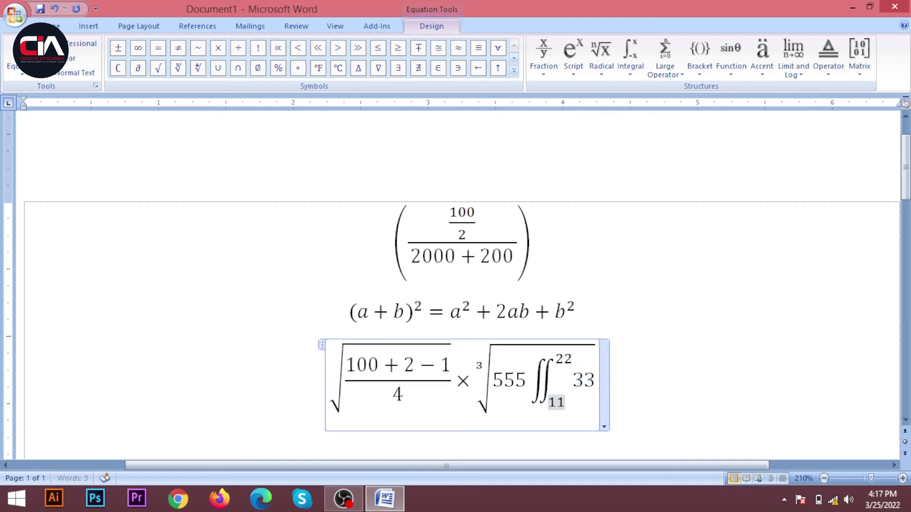
Insert a summation from 10 to 10 of 20 after the integral's lower limit 11
click(683, 75)
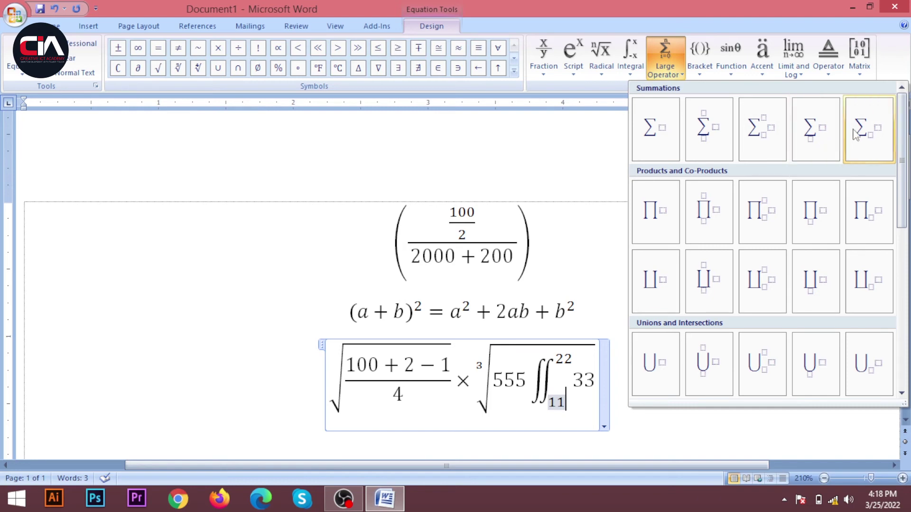
click(717, 129)
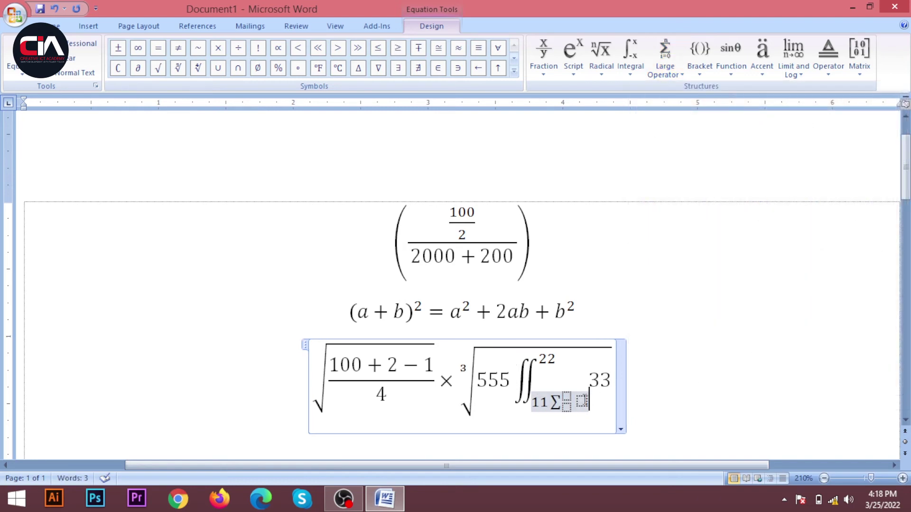
click(567, 395)
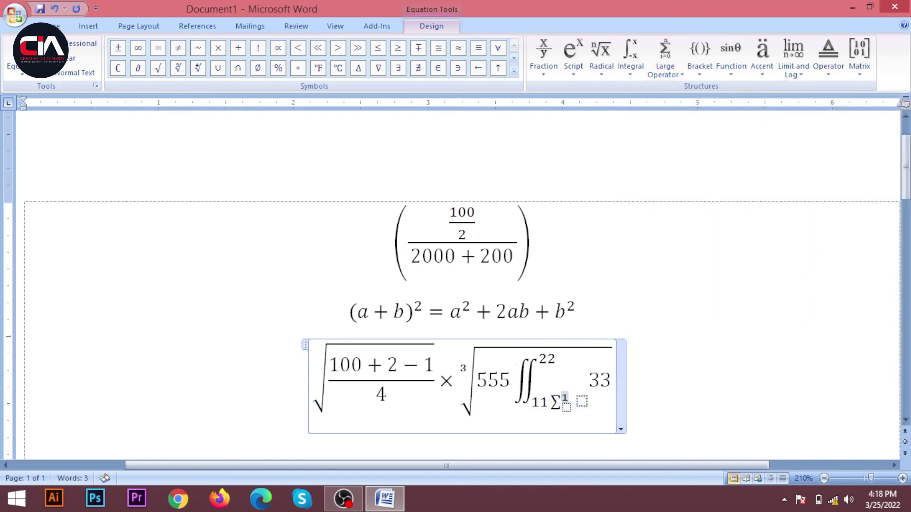
text(10)
key(Right)
text(2)
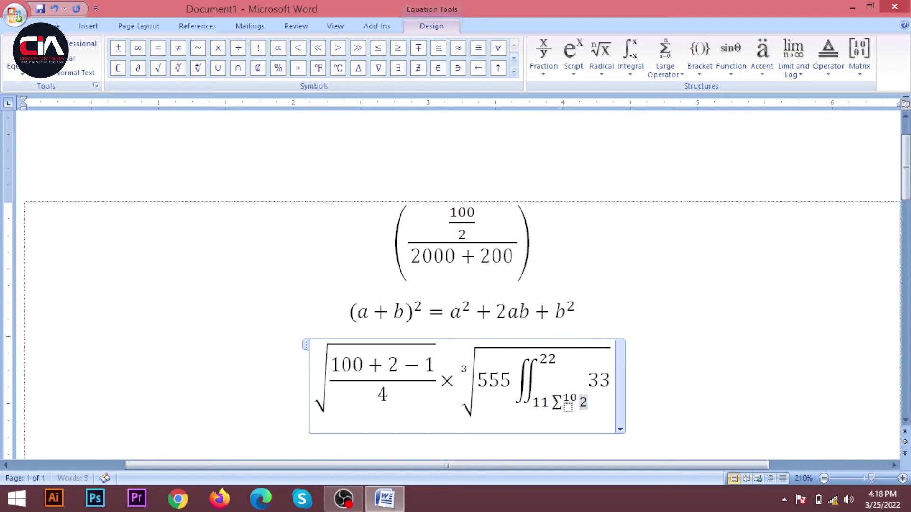
text(0)
click(568, 407)
text(10)
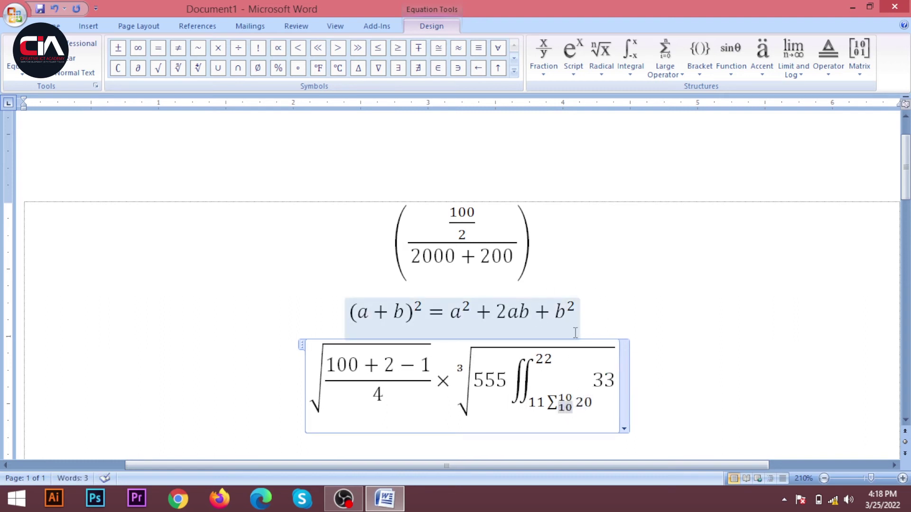
click(610, 380)
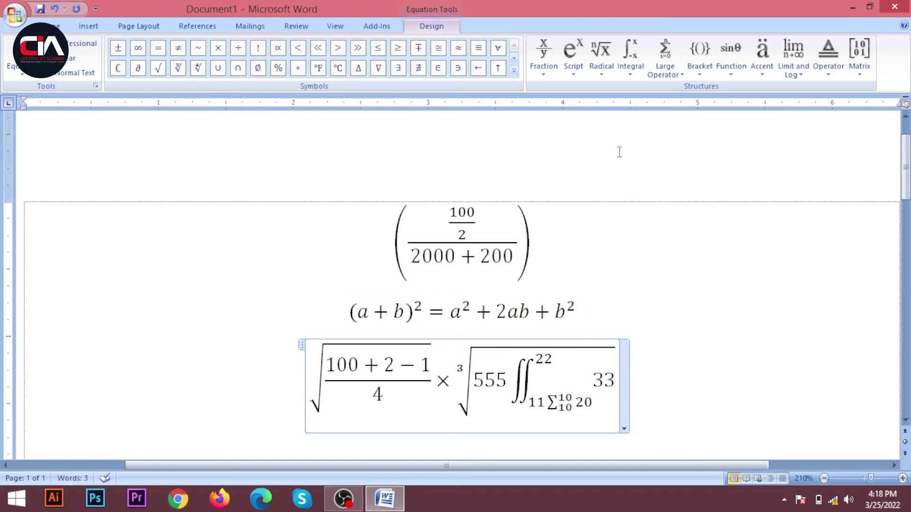
click(709, 69)
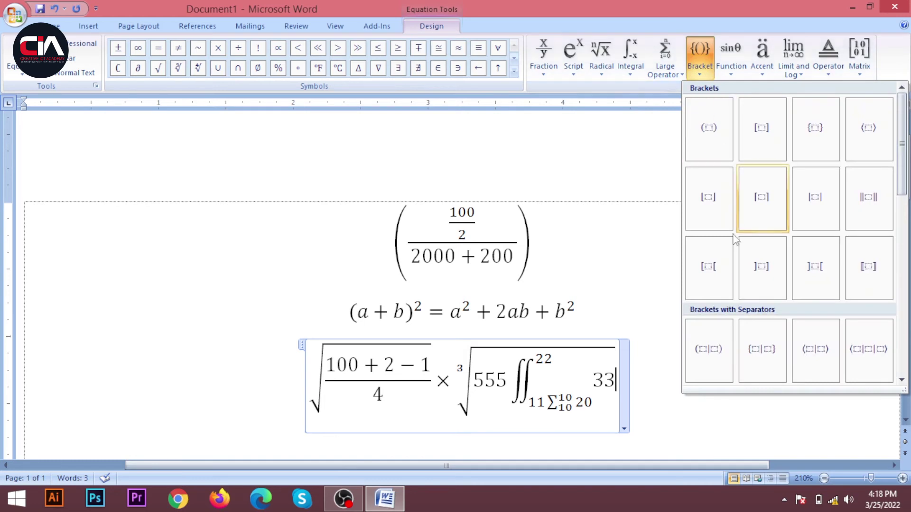
Append sin 30° after the integrand 33
click(706, 71)
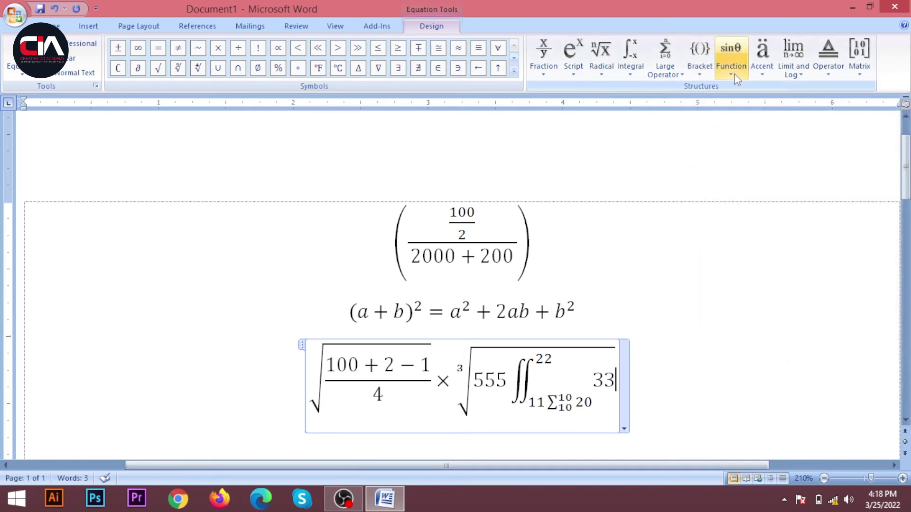
click(734, 74)
click(755, 146)
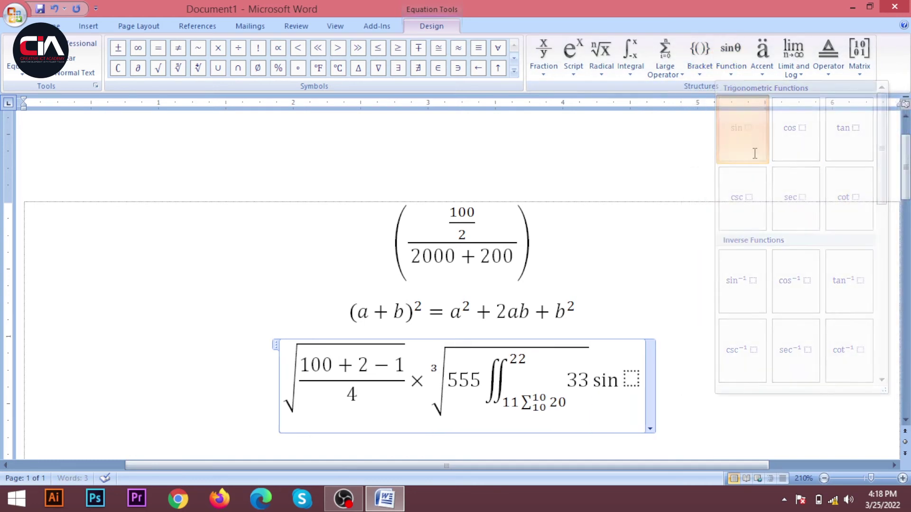
click(632, 380)
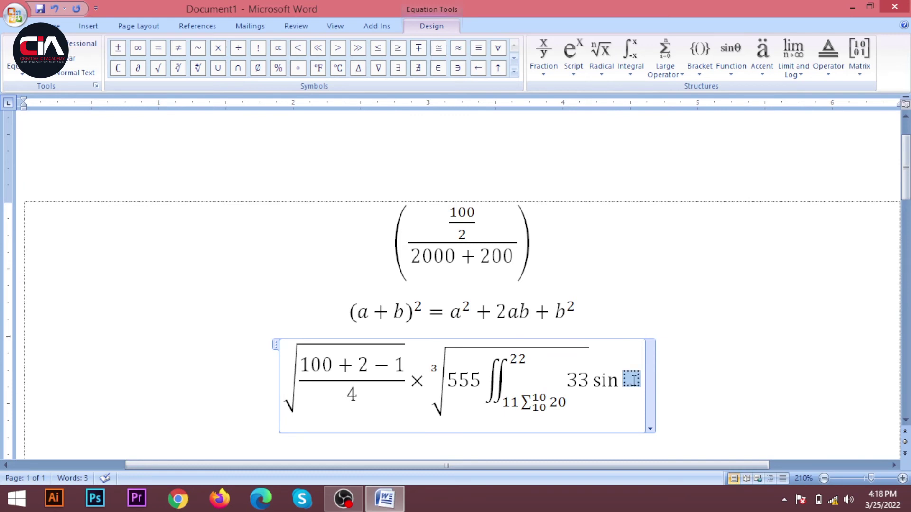
text(30)
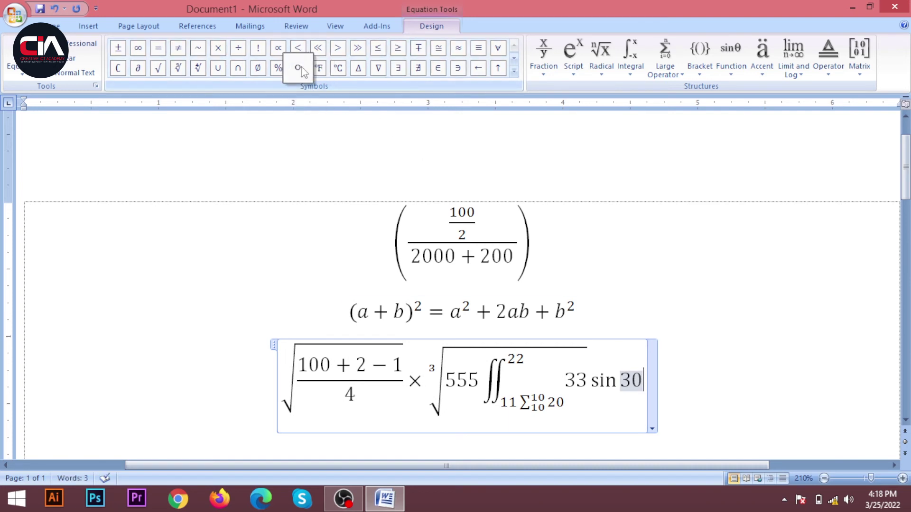
click(298, 68)
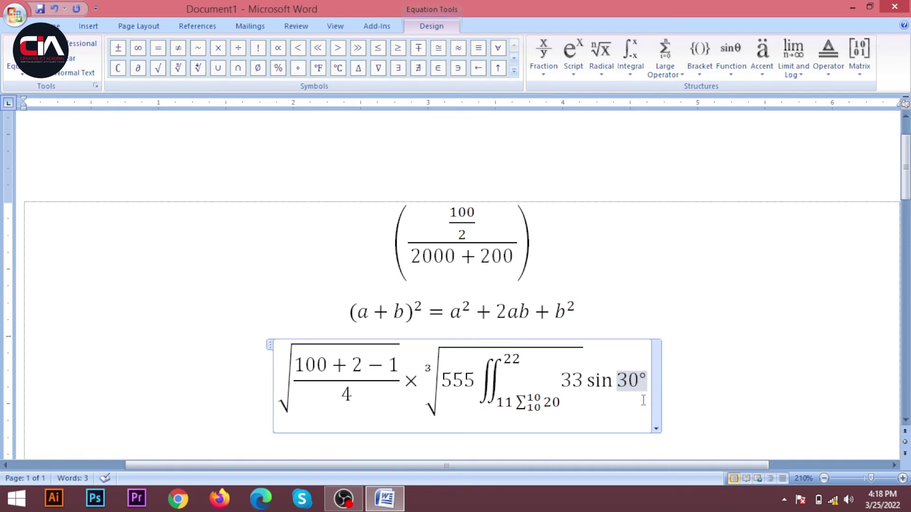
Browse the Limit and Log and Accent galleries, then click off the equation
click(803, 73)
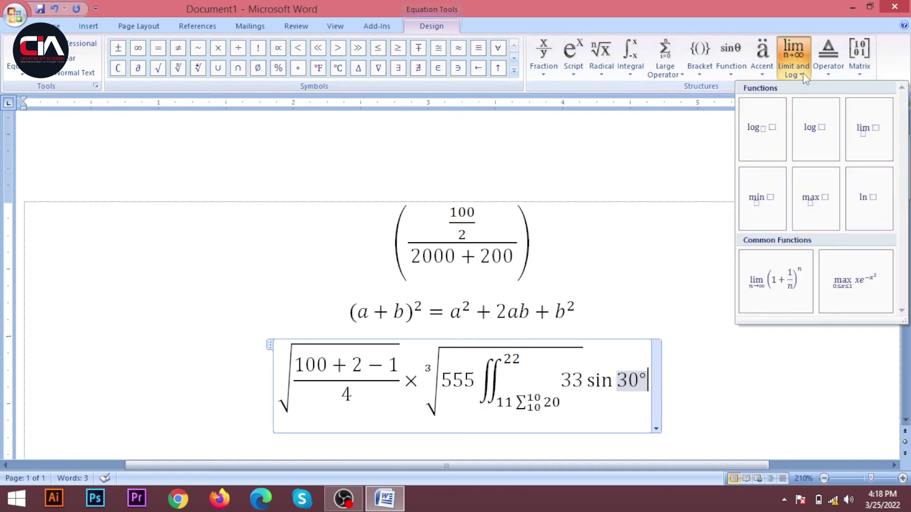
click(760, 72)
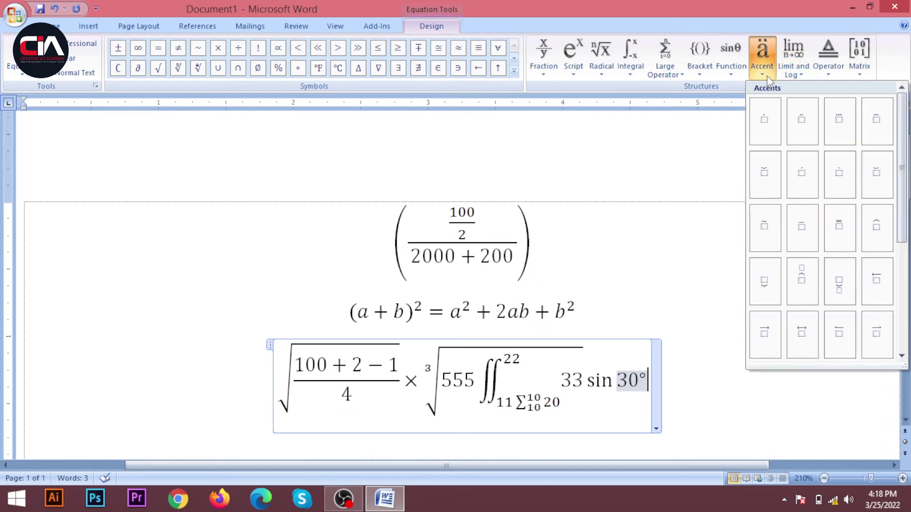
click(690, 379)
click(690, 378)
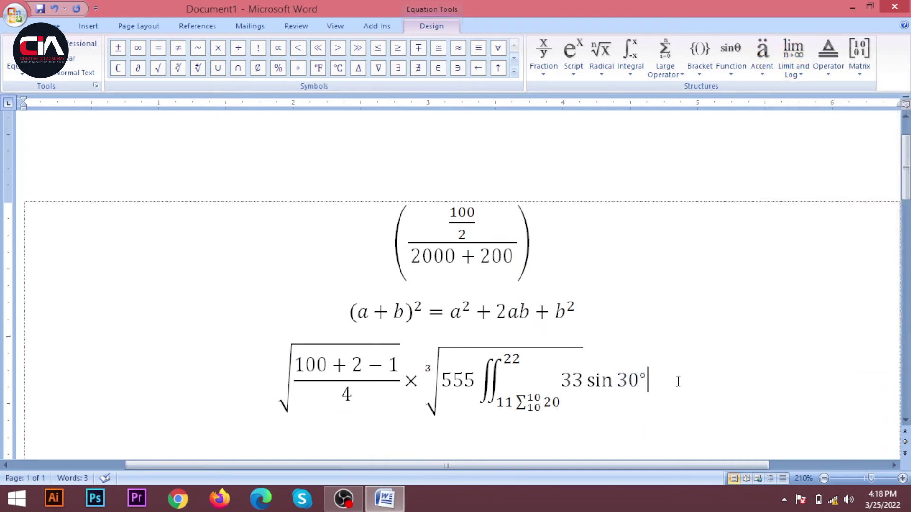
scroll(479, 313, down, 5)
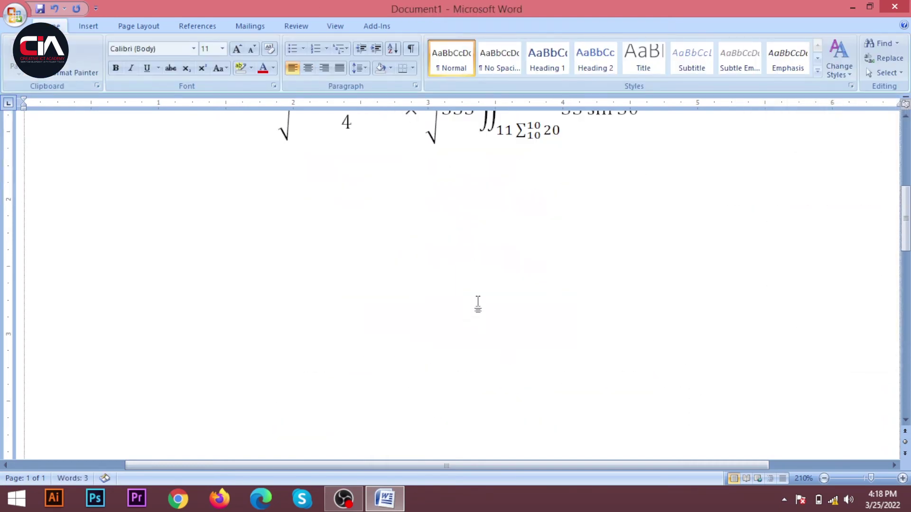
Start a new equation with a double bar over A + B, followed by an equals sign
click(88, 26)
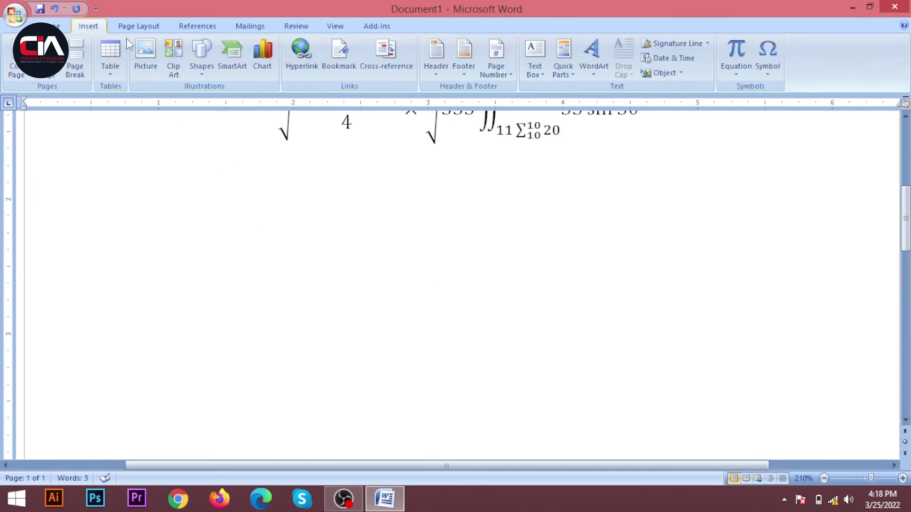
click(736, 54)
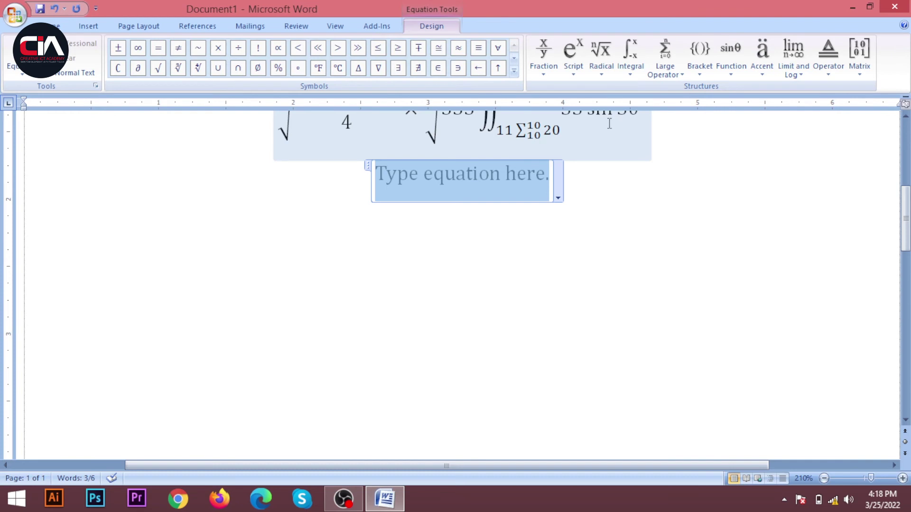
click(767, 81)
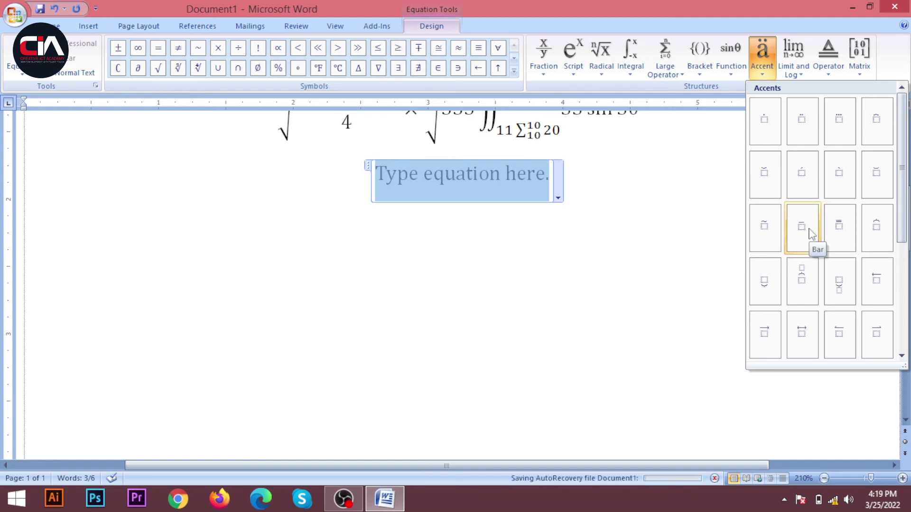
click(840, 234)
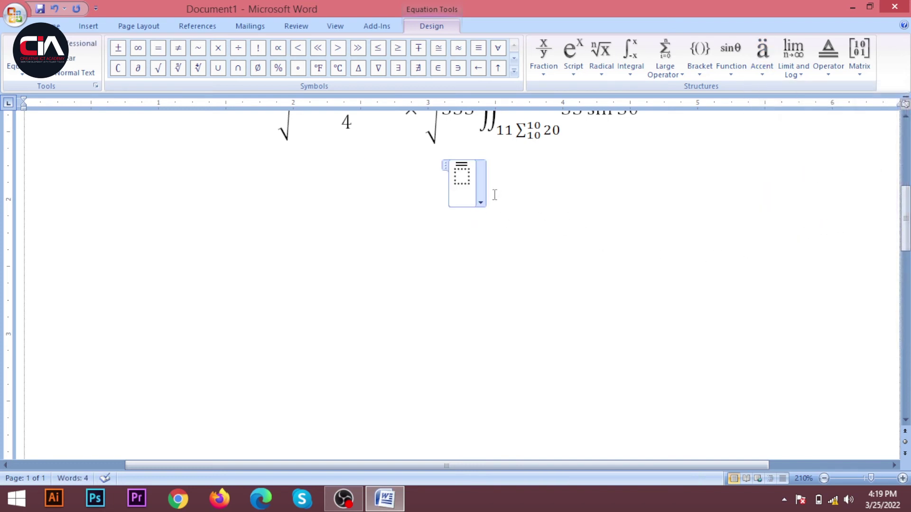
click(464, 175)
text(A )
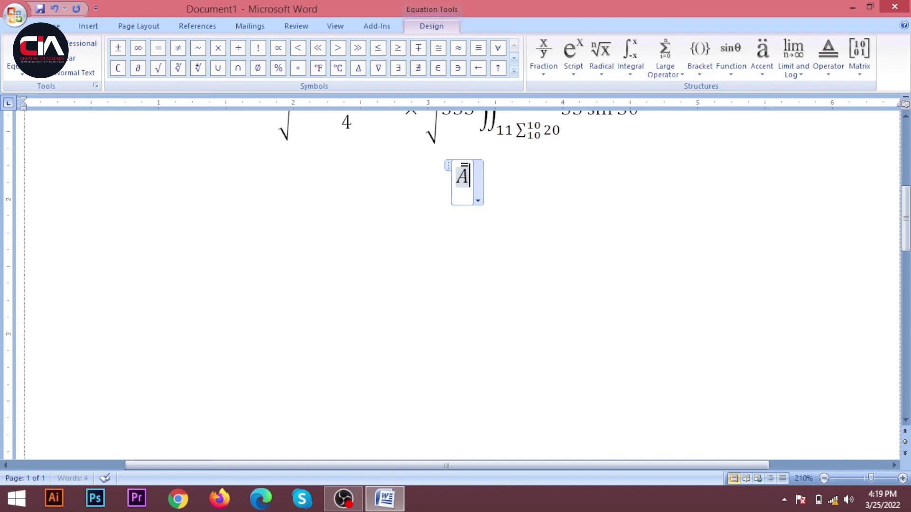
text(+ )
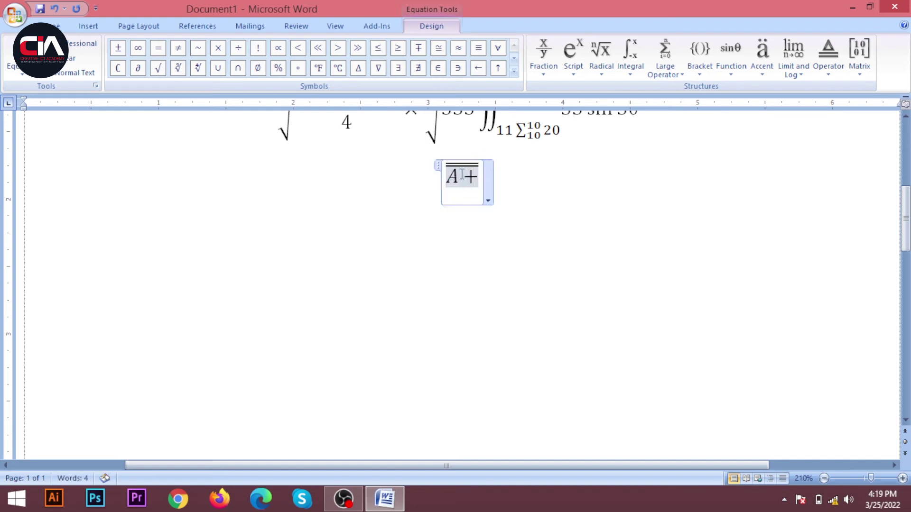
text(B )
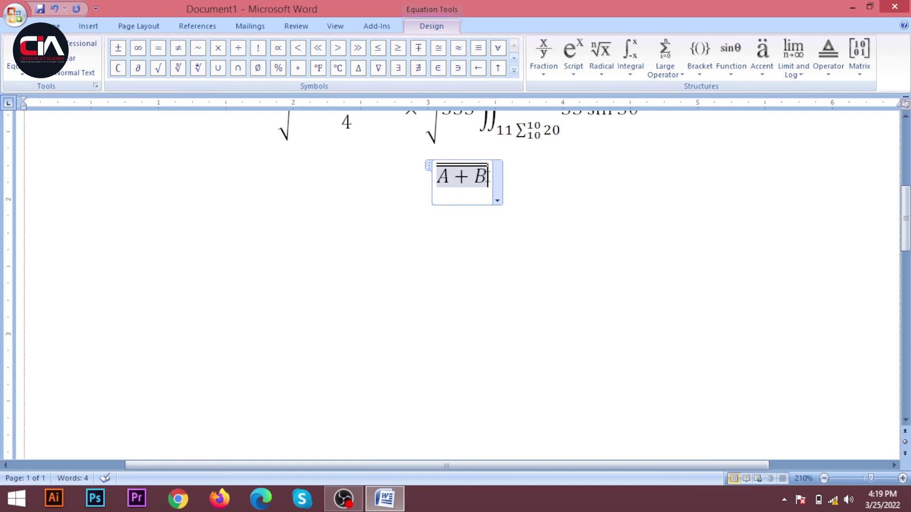
text(=)
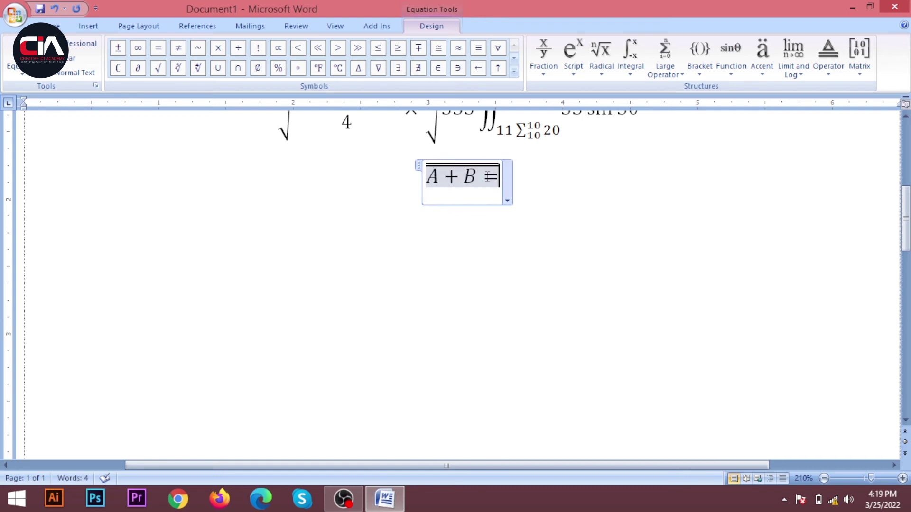
key(BackSpace)
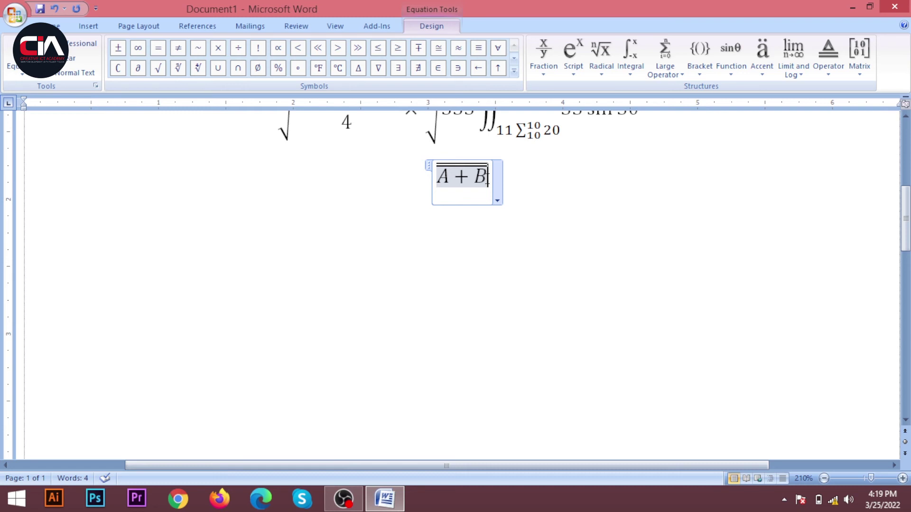
click(487, 179)
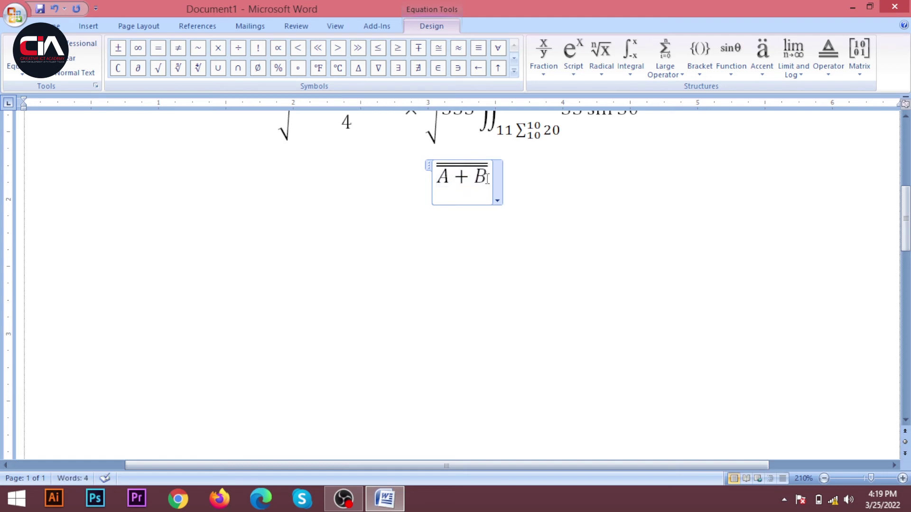
text(=)
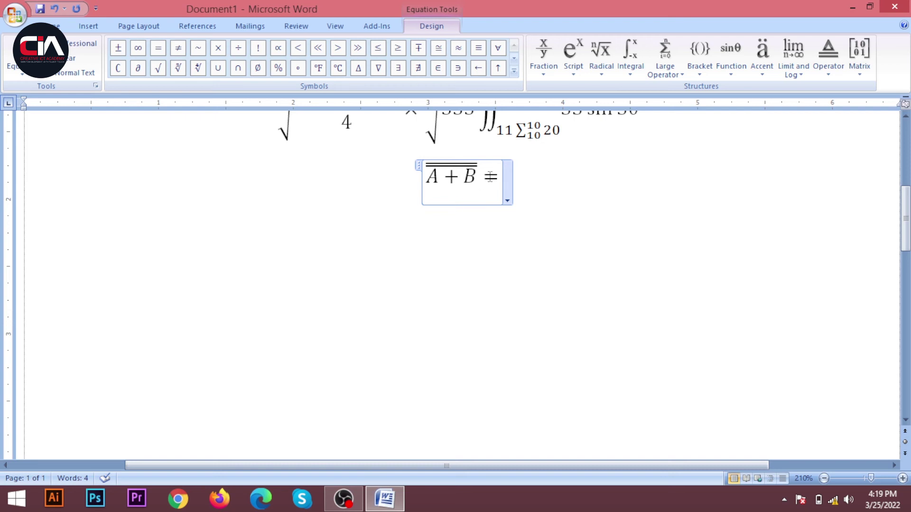
Add a double-barred A followed by a plus sign
click(763, 54)
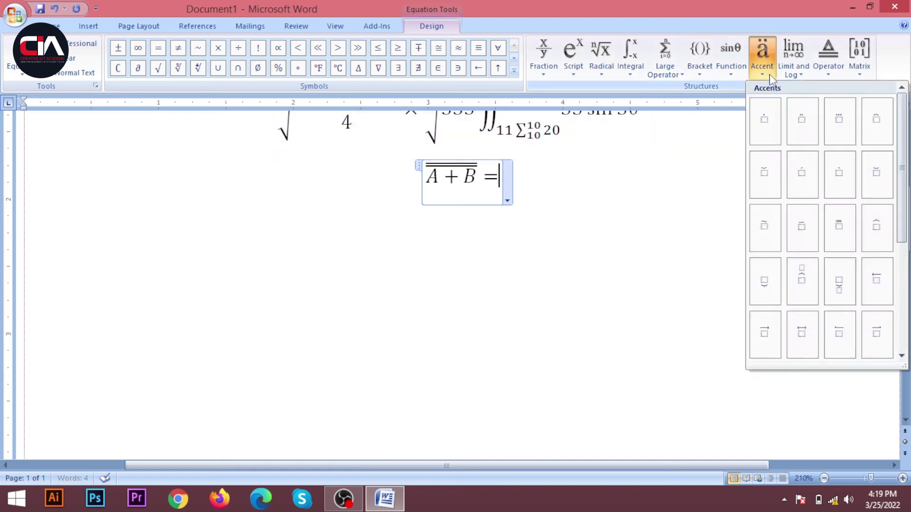
click(841, 229)
click(501, 179)
text(A)
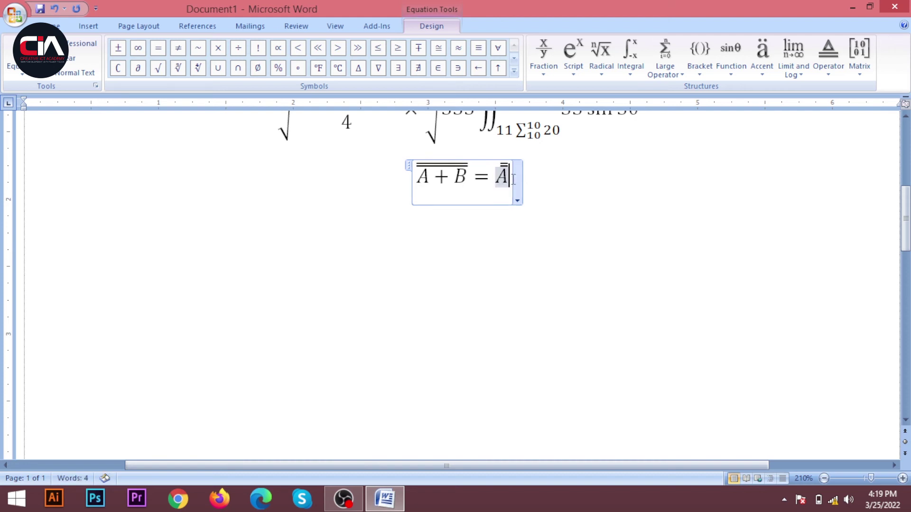
key(Right)
text(+)
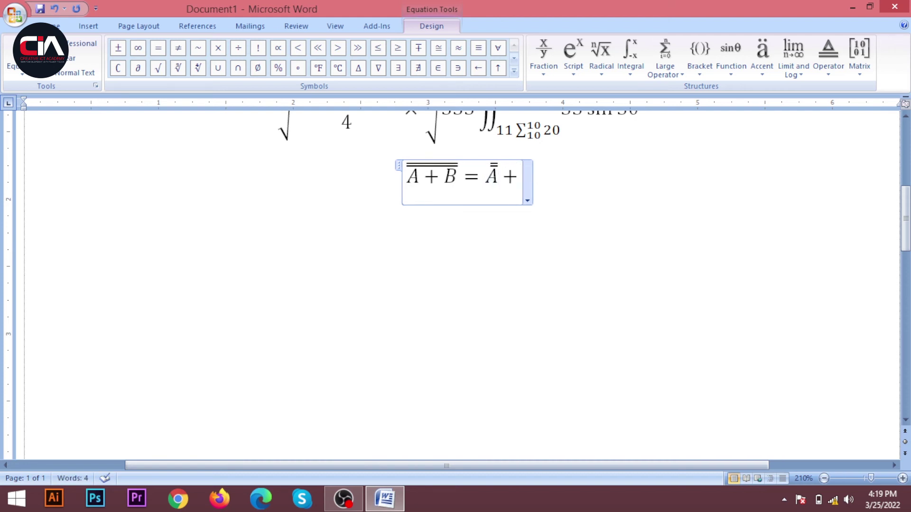
Add a double-barred B to complete the right-hand side
click(764, 66)
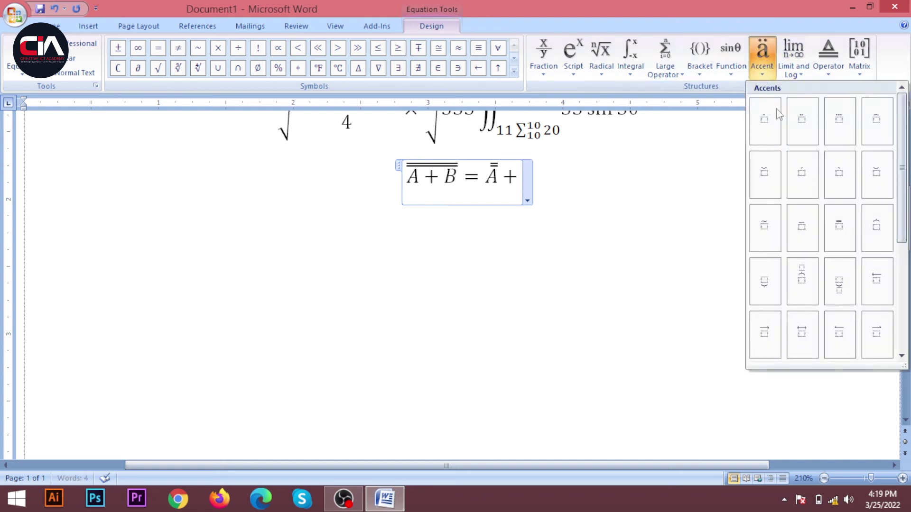
click(826, 230)
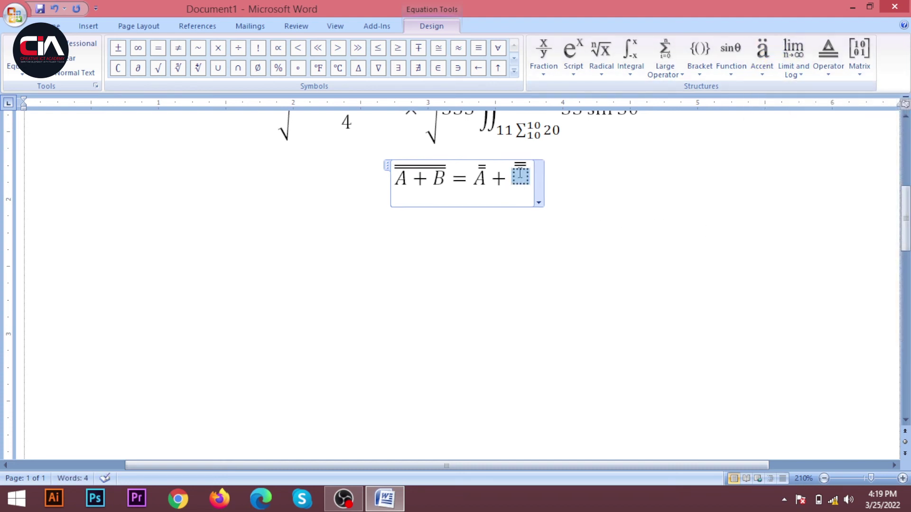
text(B)
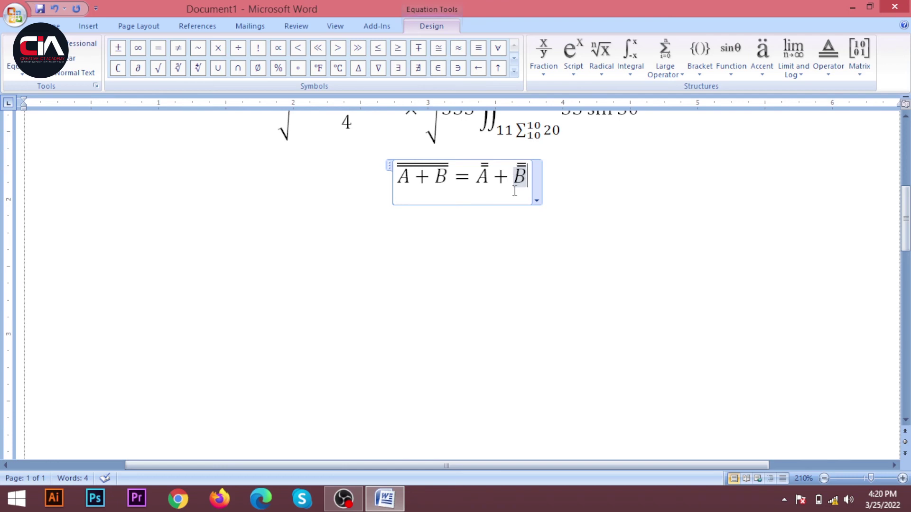
click(581, 178)
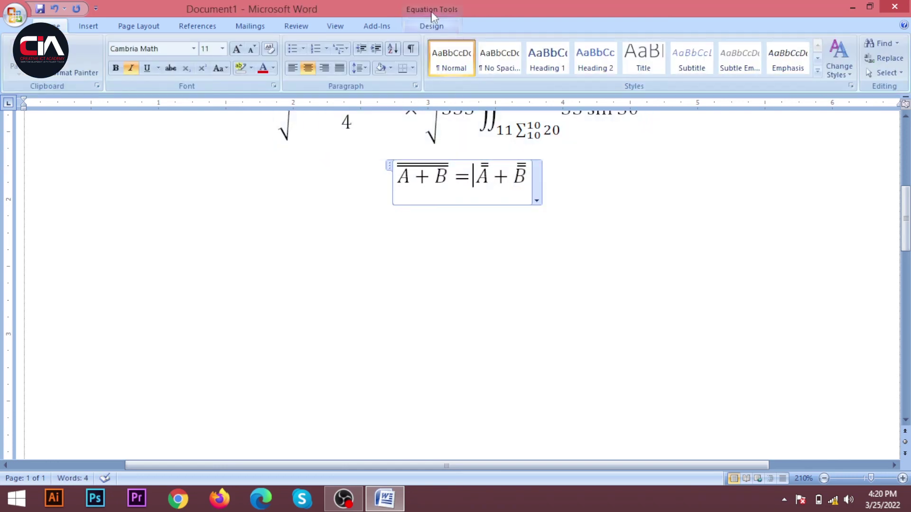
click(431, 25)
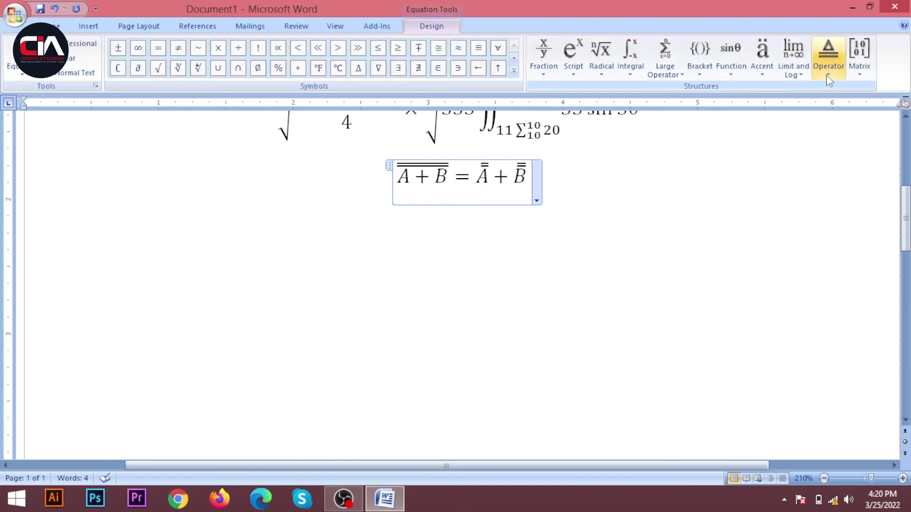
click(527, 176)
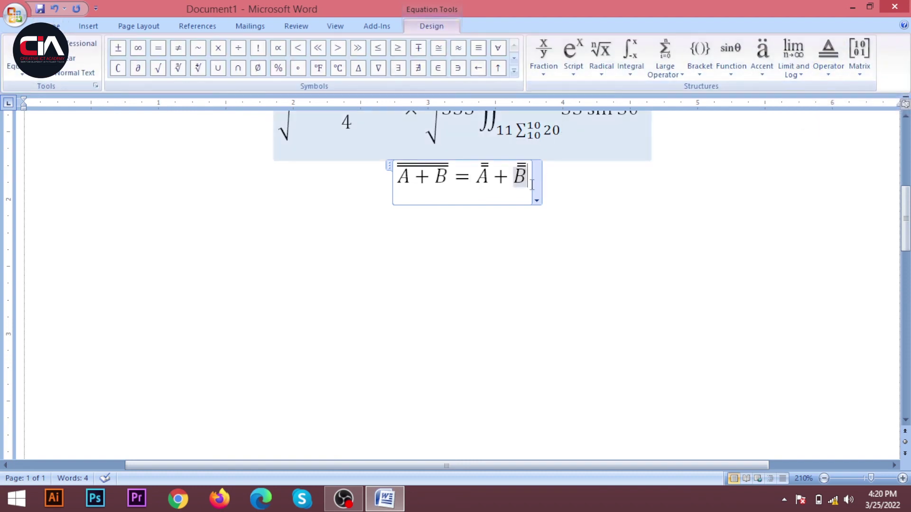
Append log 233 after the double-barred B in the fourth equation
click(802, 72)
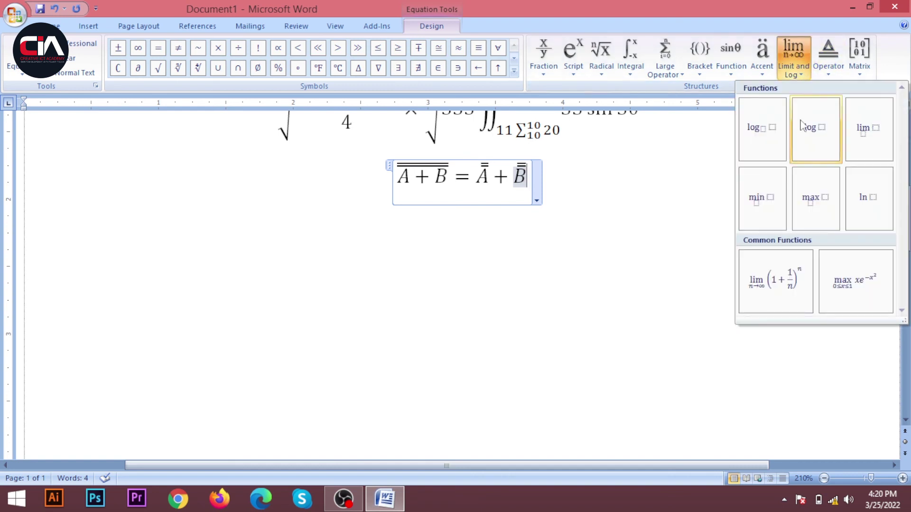
click(801, 152)
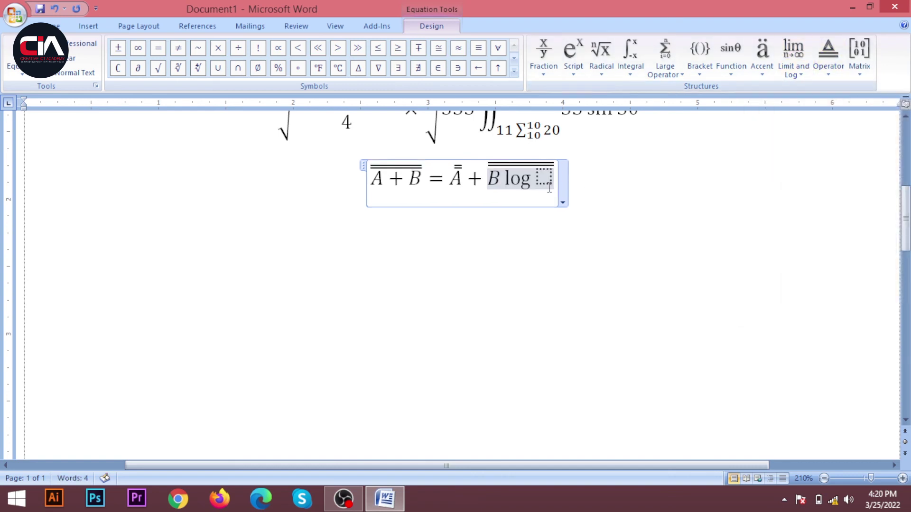
text(233)
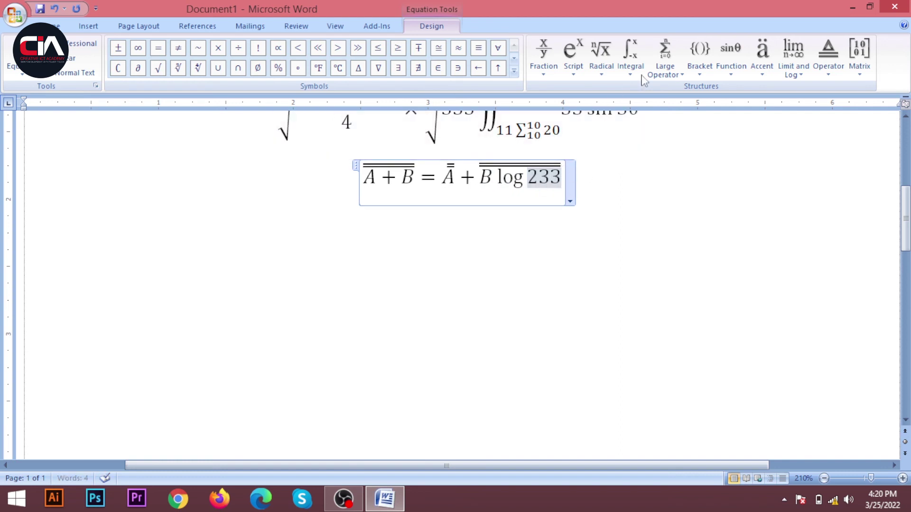
scroll(498, 232, up, 3)
scroll(499, 233, up, 2)
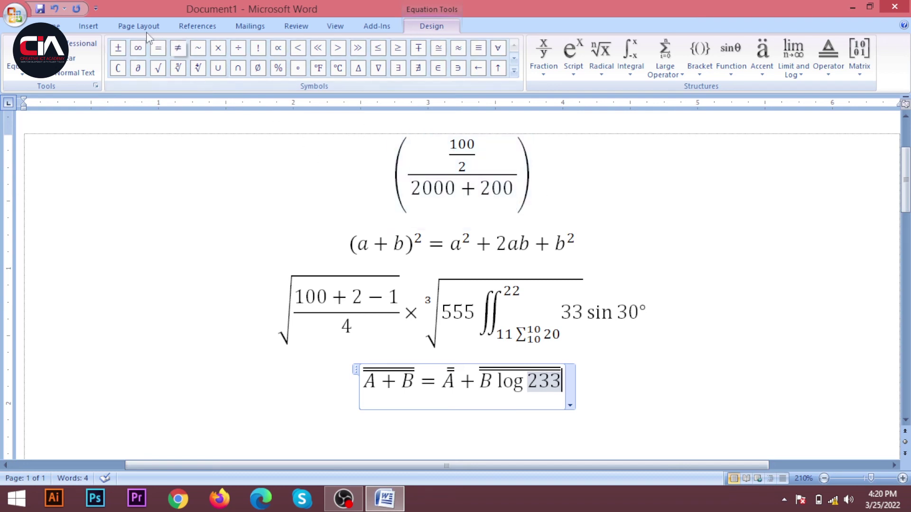
click(88, 26)
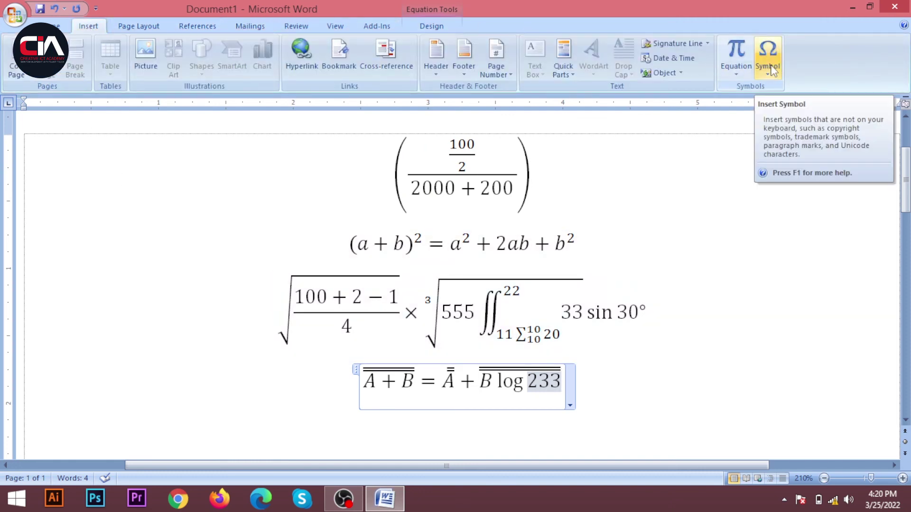
scroll(673, 228, down, 4)
click(608, 144)
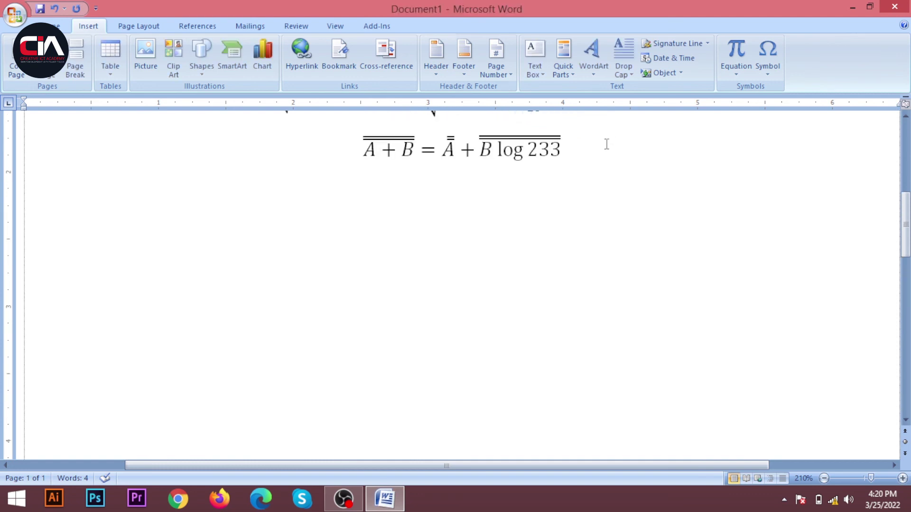
click(586, 152)
scroll(228, 270, down, 6)
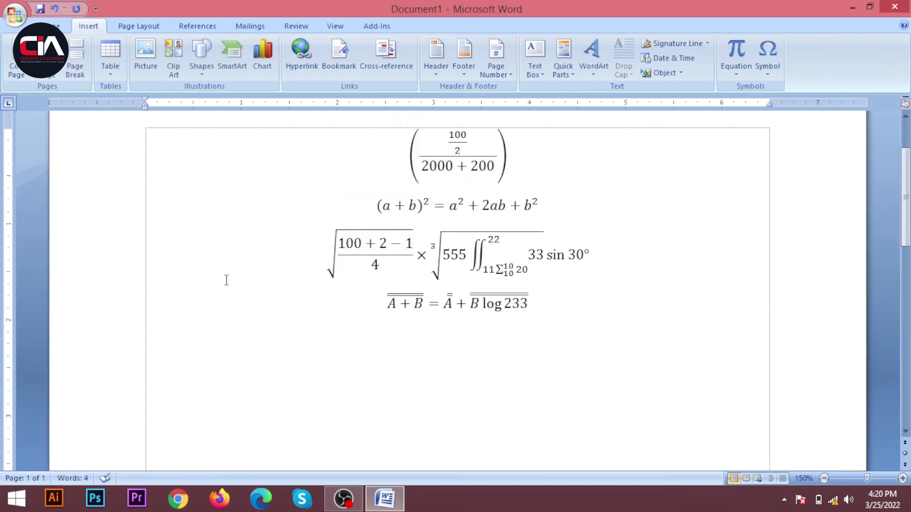
scroll(256, 235, down, 3)
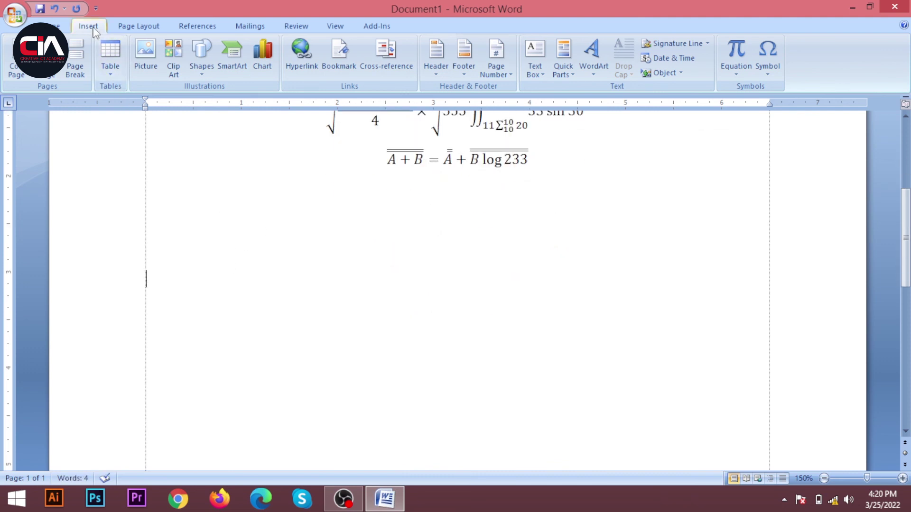
click(762, 65)
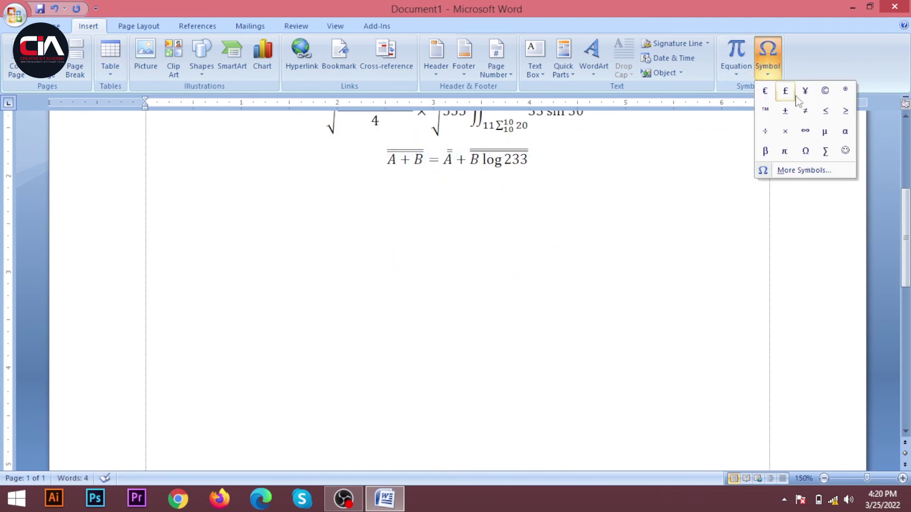
Insert a copyright sign © on the blank line below the equations
click(807, 171)
drag(506, 120, 751, 73)
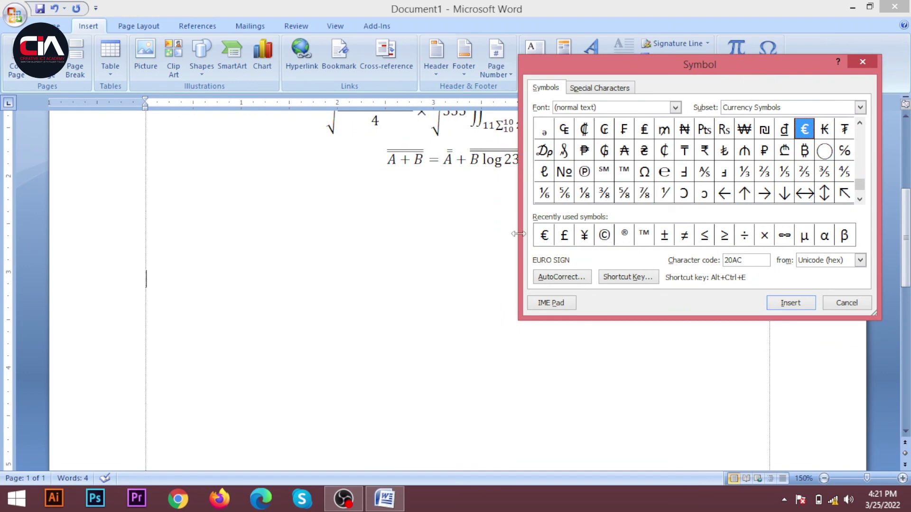
click(606, 236)
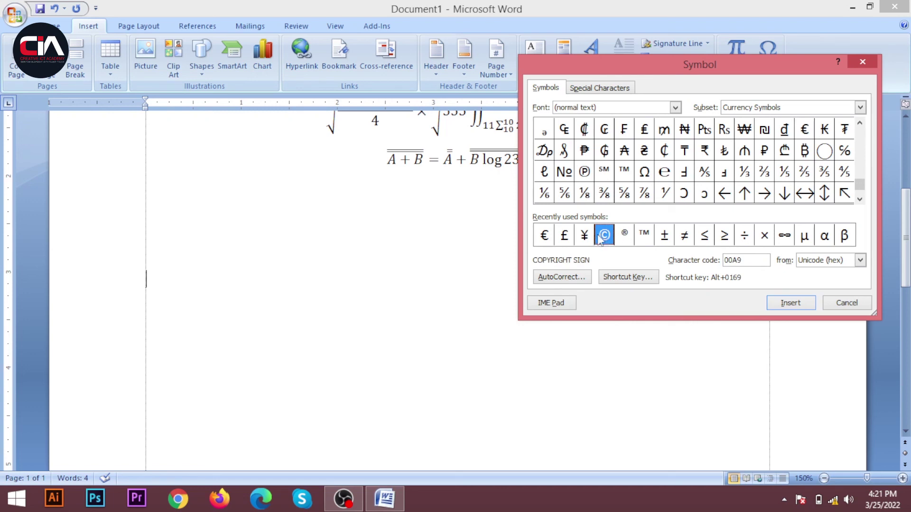
click(800, 304)
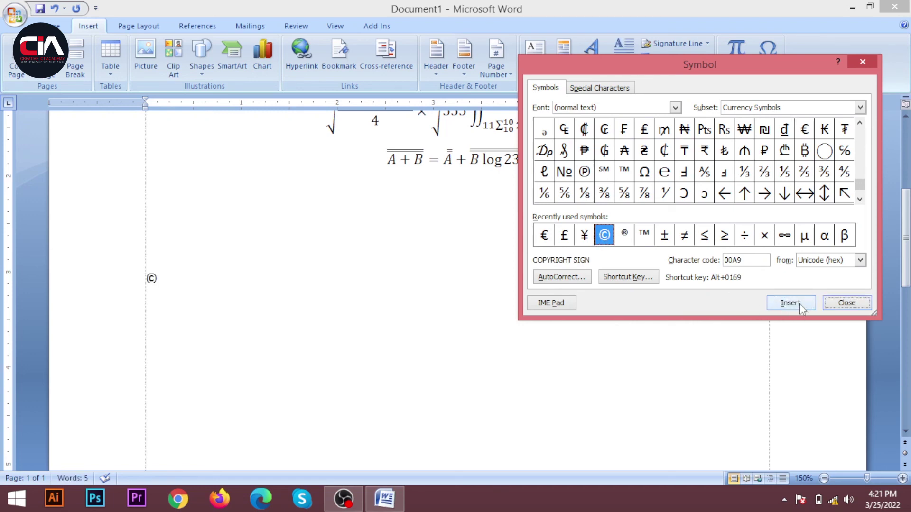
click(198, 281)
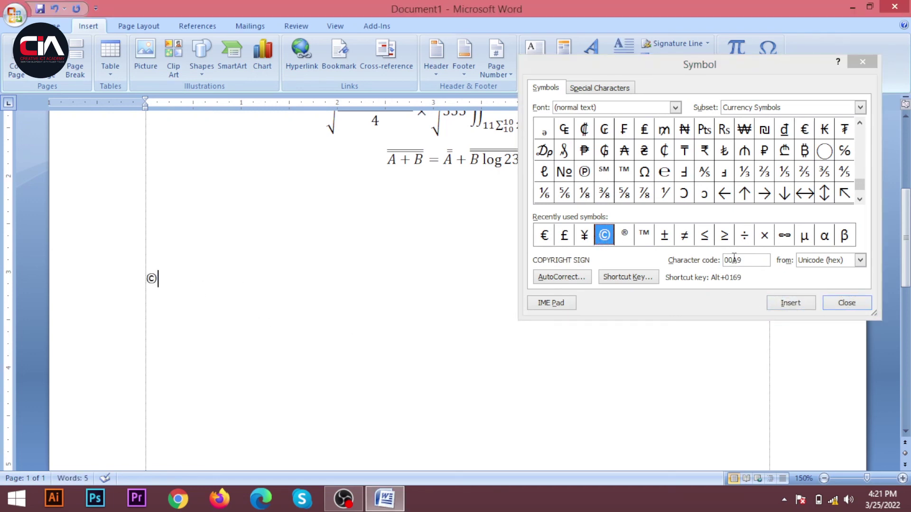
Insert a euro sign € from the Algerian font after the copyright sign
click(861, 185)
click(861, 185)
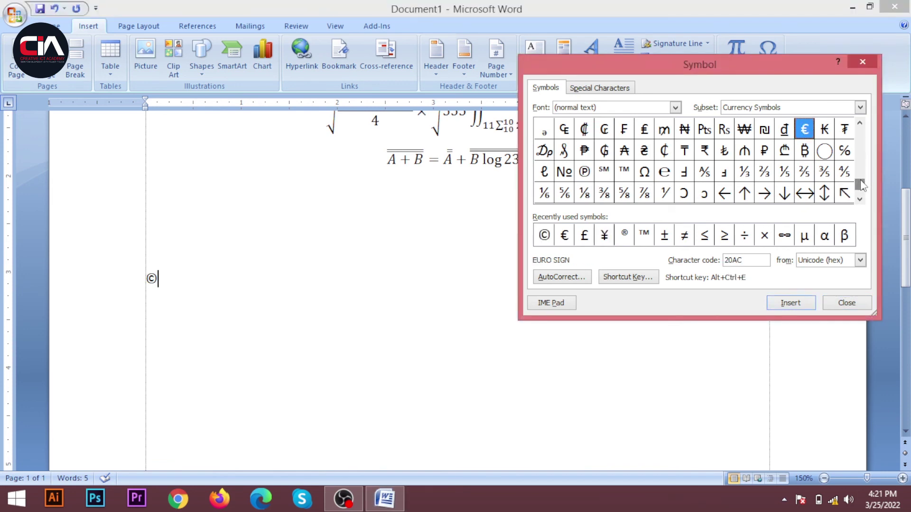
mouse_move(861, 185)
mouse_down()
mouse_move(862, 132)
mouse_move(866, 193)
mouse_up()
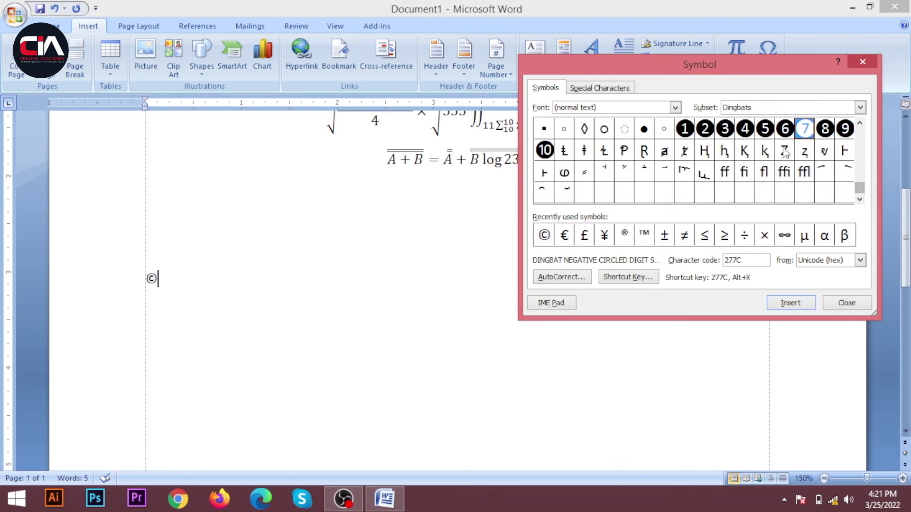
click(675, 109)
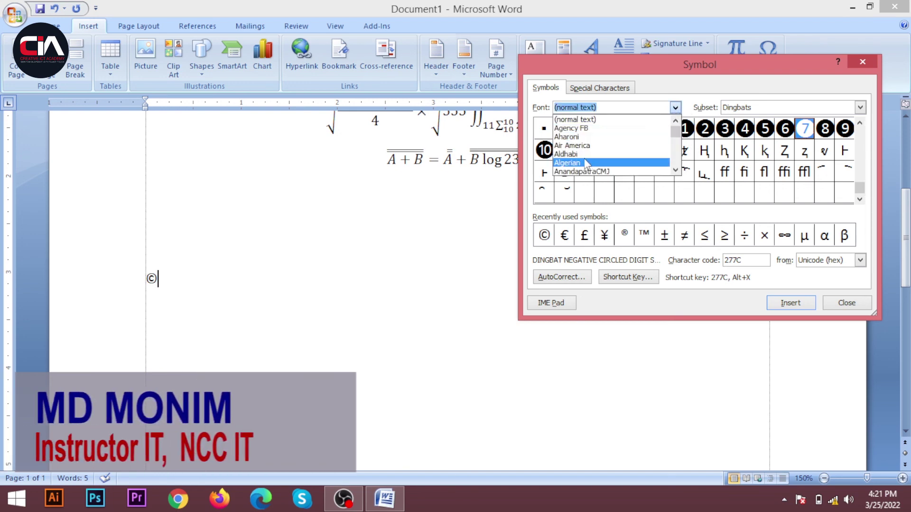
click(621, 163)
drag(860, 135, 860, 194)
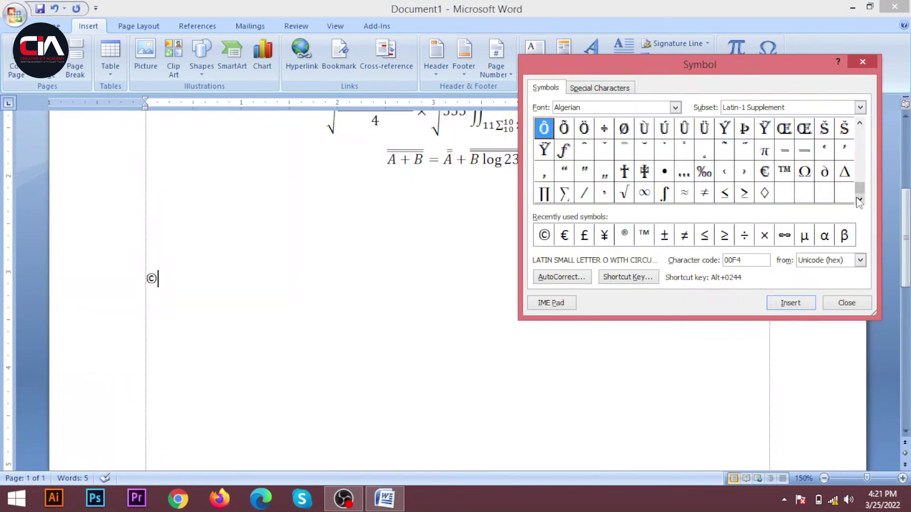
click(764, 172)
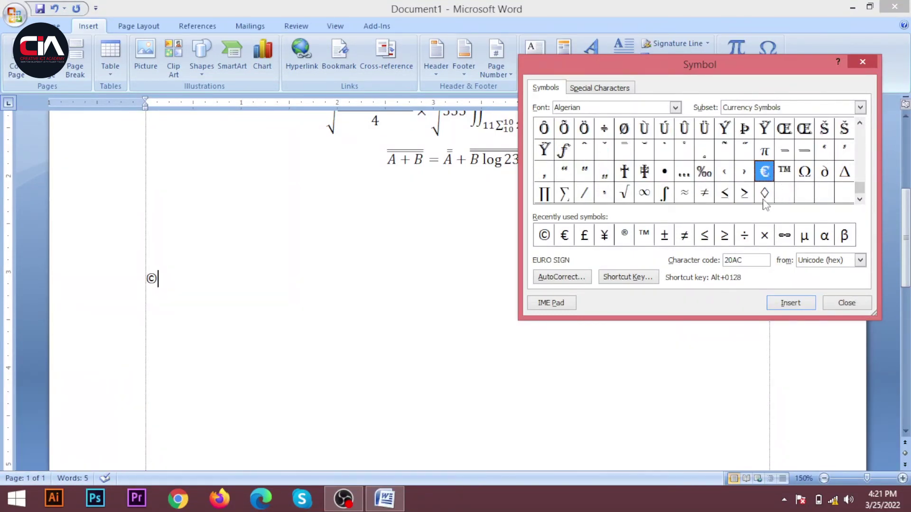
click(790, 303)
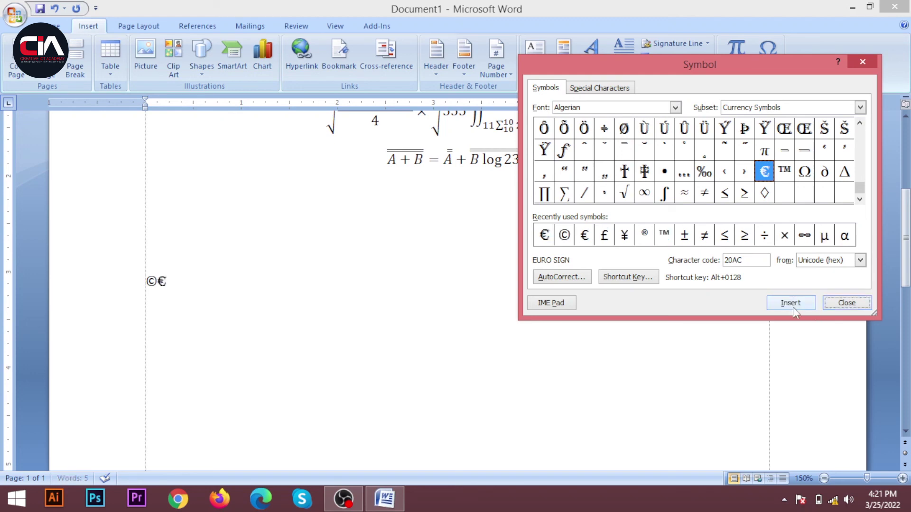
click(833, 300)
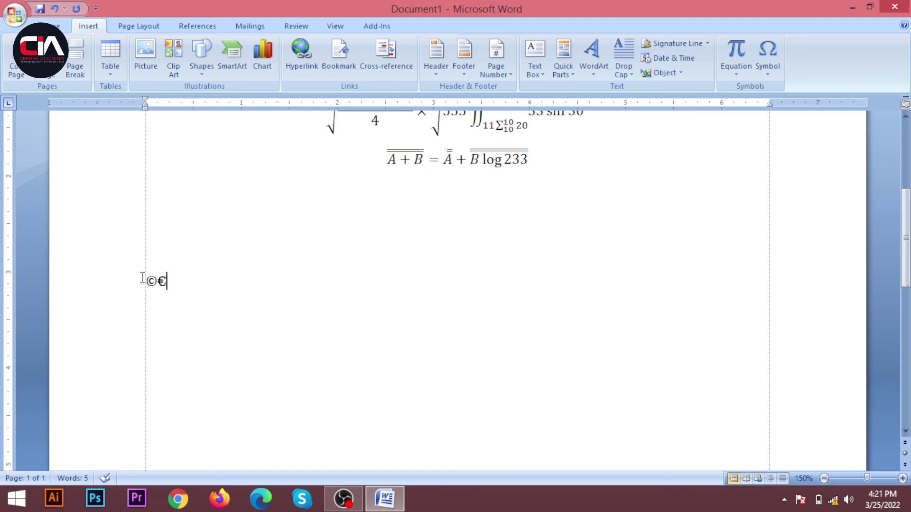
scroll(140, 273, up, 2)
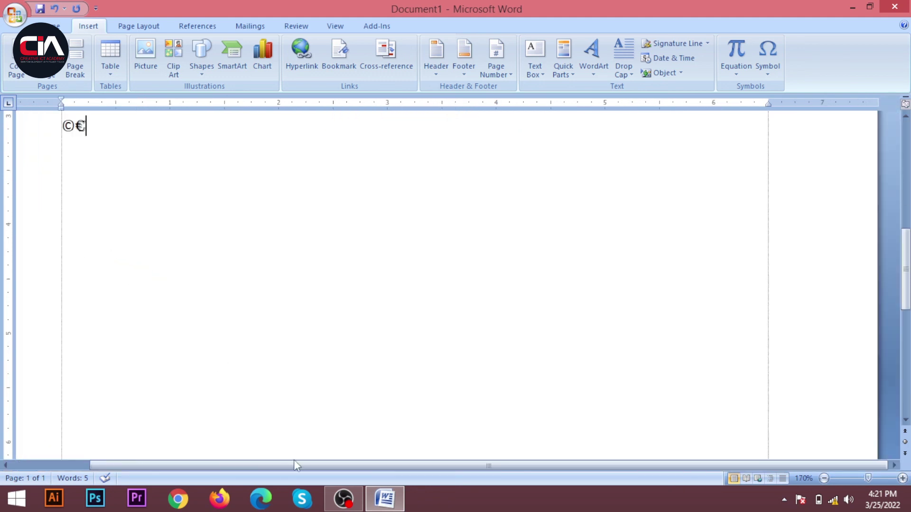
Colour the ©€ symbols dark red
drag(295, 469, 219, 468)
scroll(160, 222, up, 3)
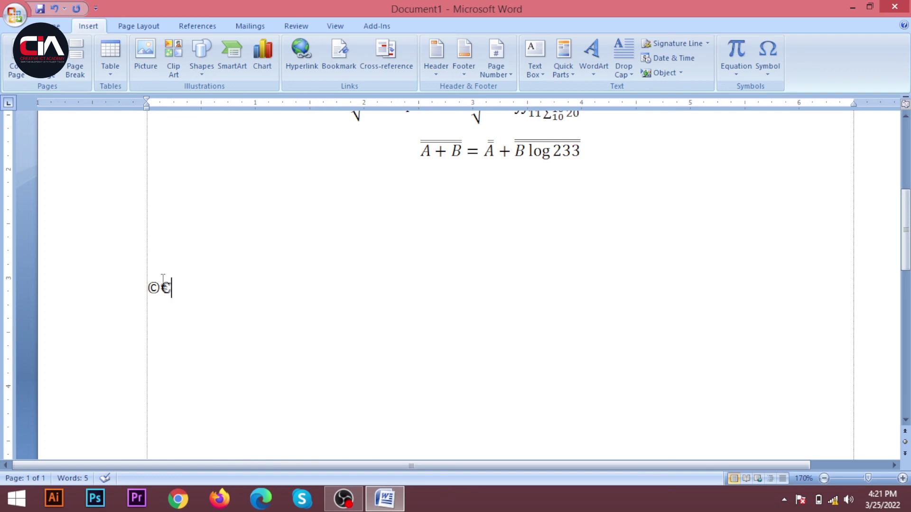
drag(175, 287, 143, 287)
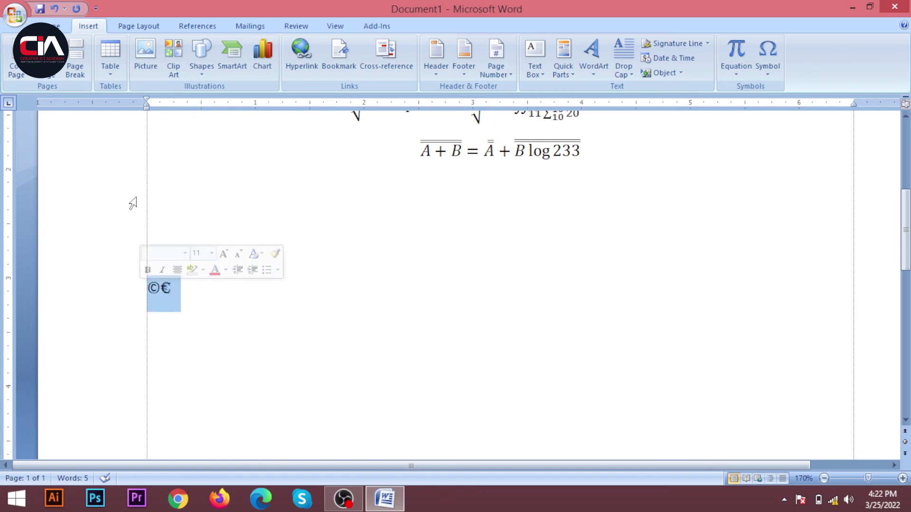
click(49, 25)
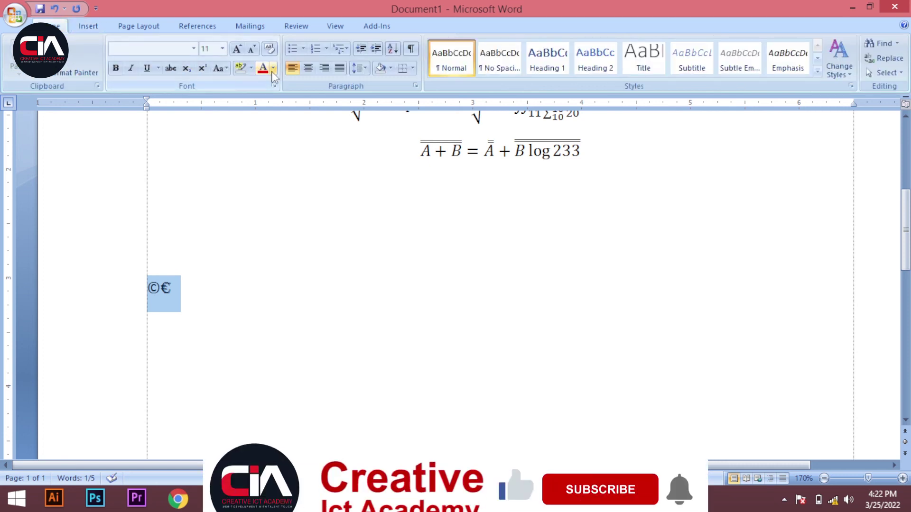
click(273, 67)
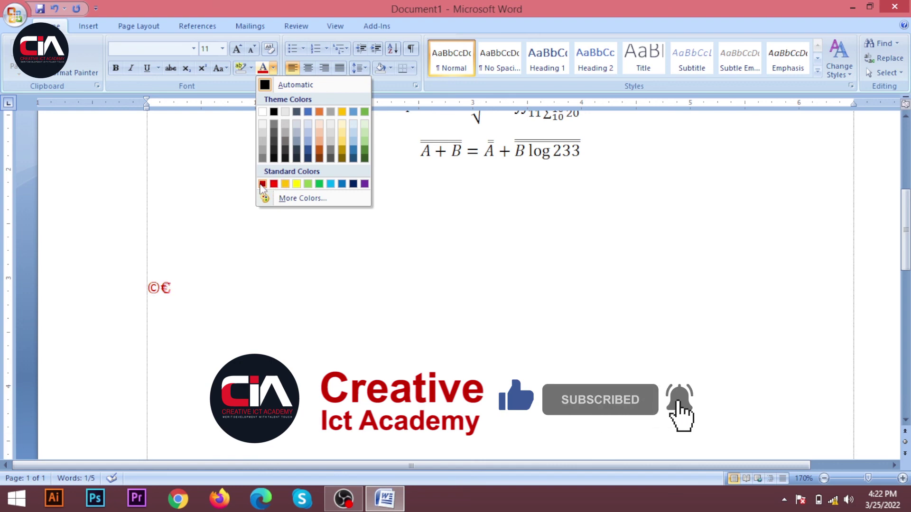
click(262, 185)
scroll(126, 358, up, 5)
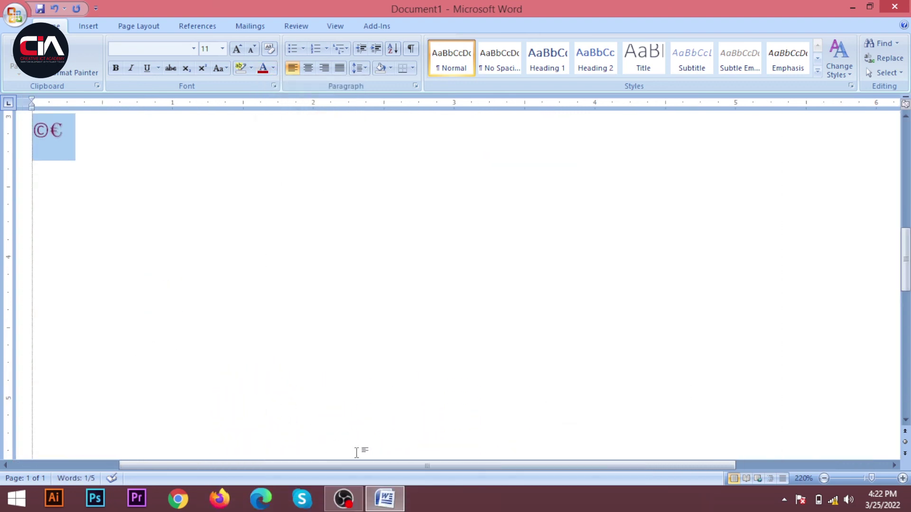
click(220, 156)
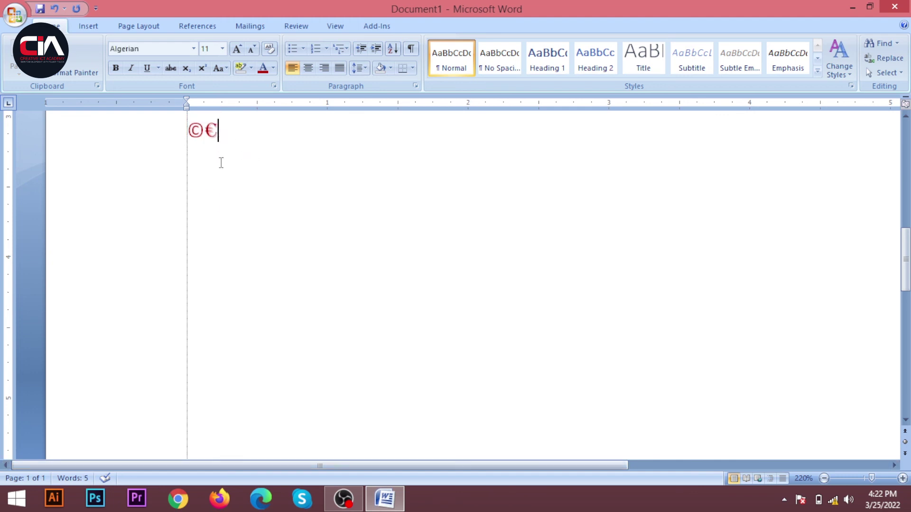
Enlarge the ©€ symbols to 72-point font size
scroll(248, 272, up, 3)
click(163, 281)
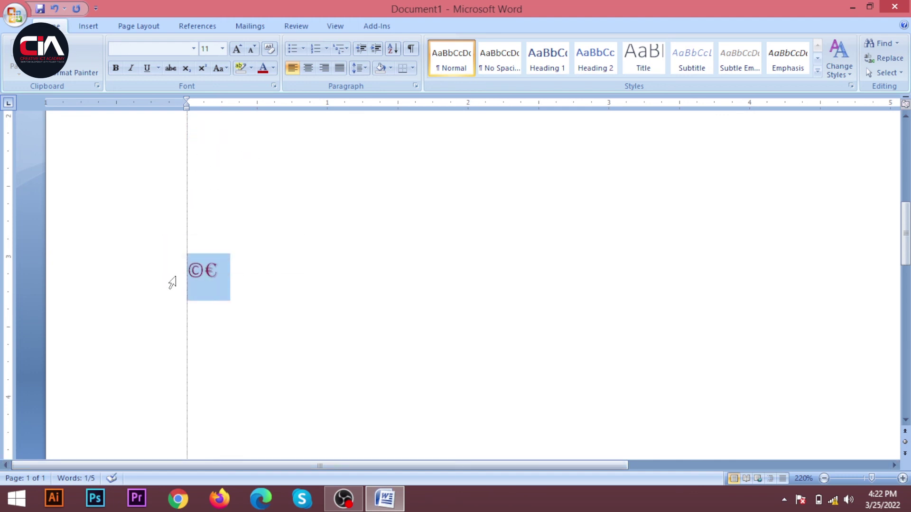
click(222, 49)
click(207, 234)
click(382, 235)
scroll(382, 235, down, 13)
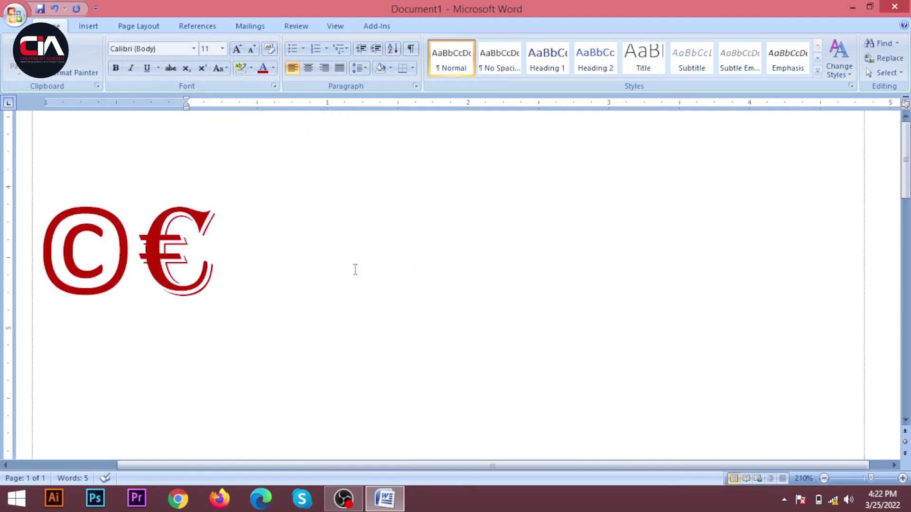
scroll(255, 262, down, 3)
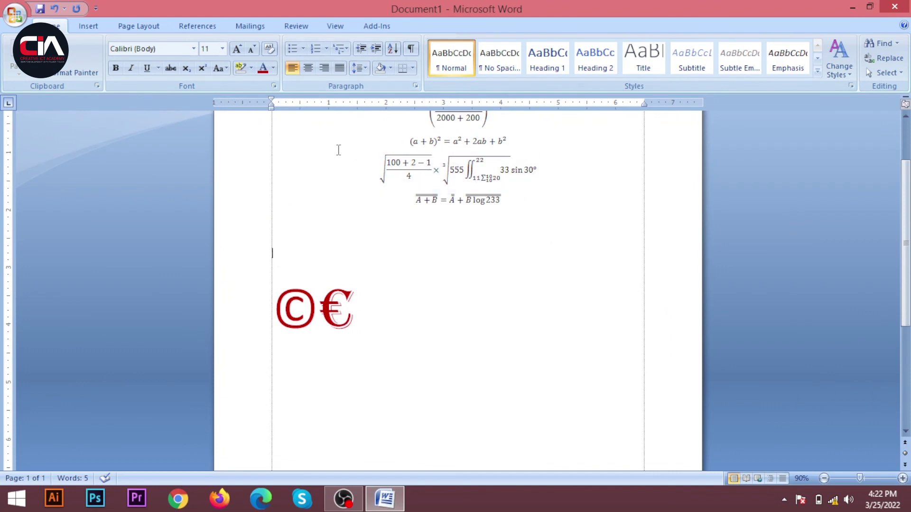
scroll(364, 227, up, 2)
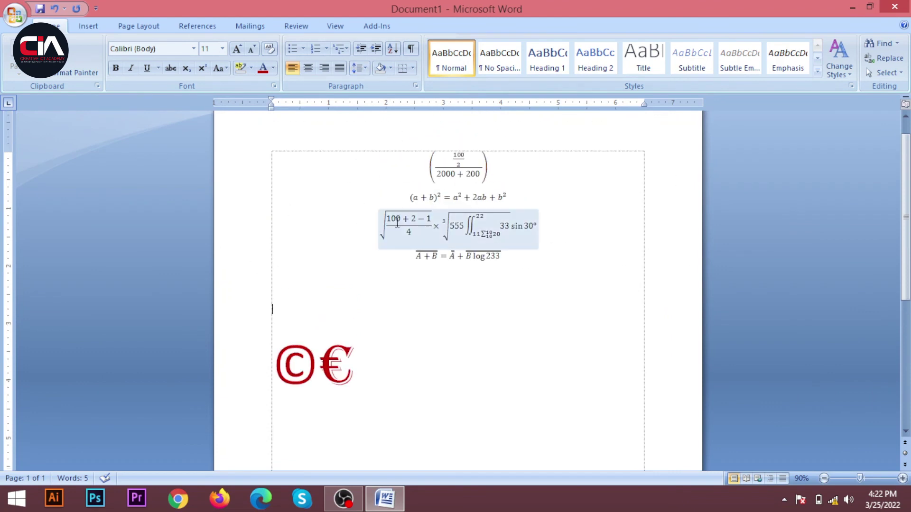